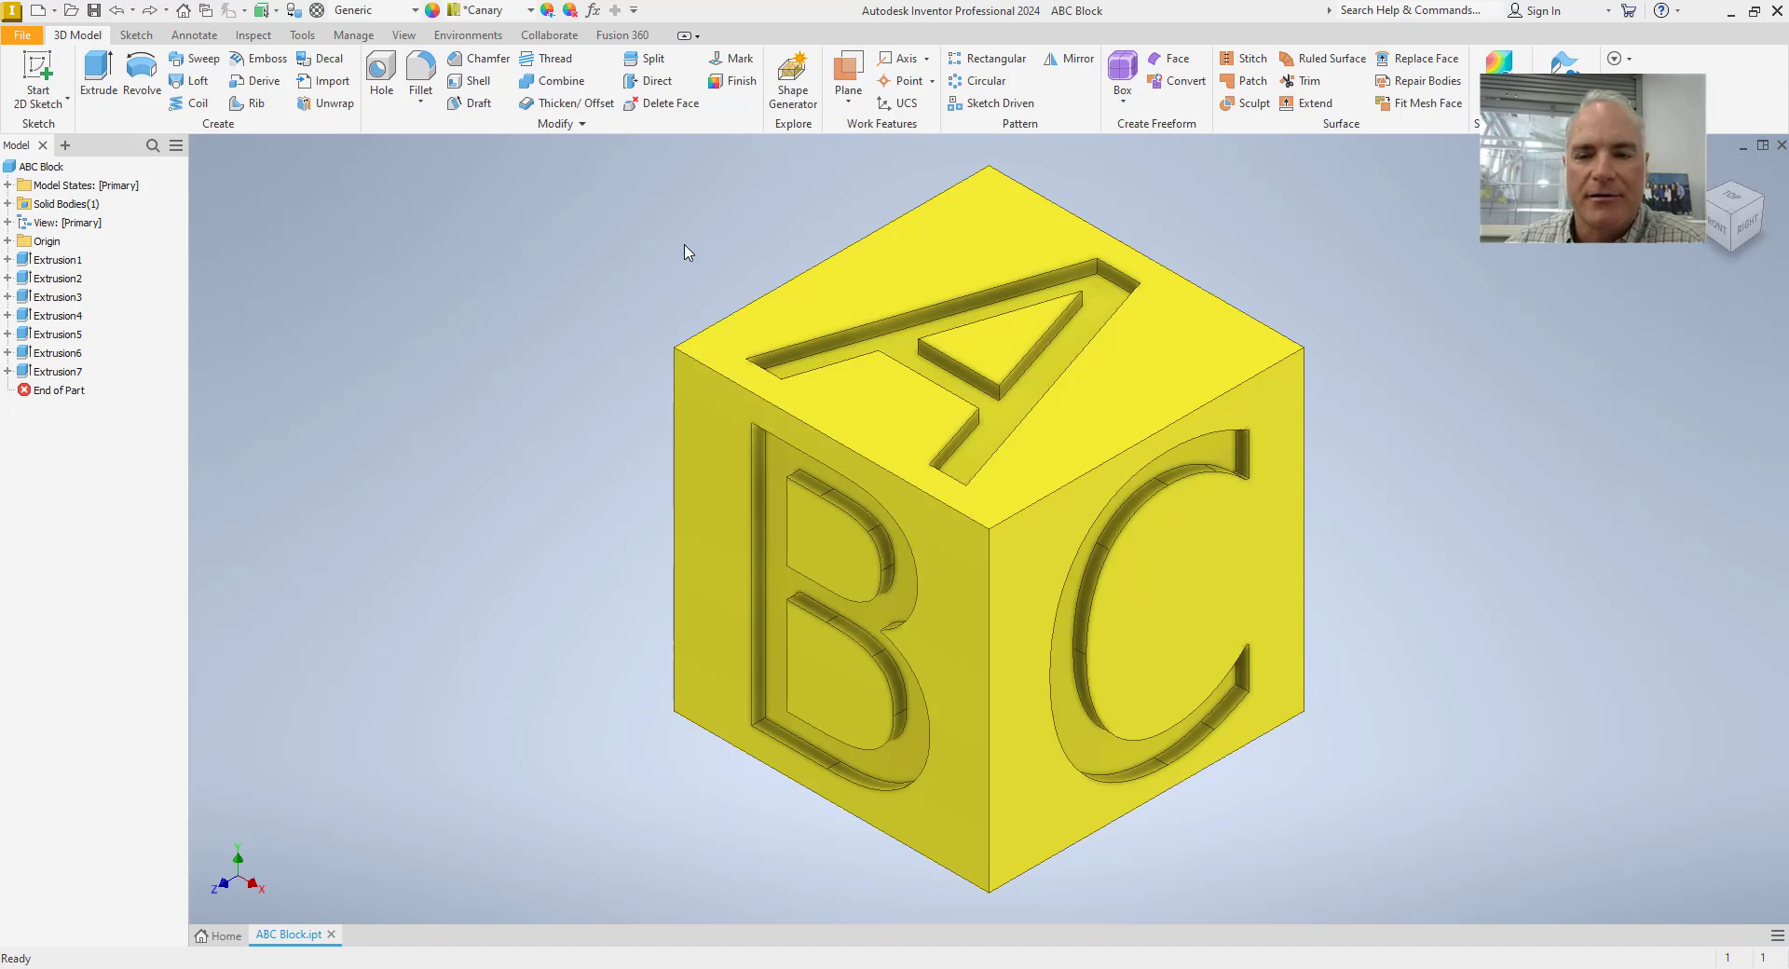
- Set the extrusion distance of the block's base feature to 2 in, starting from the B face
{"action": "left_click", "coordinate": [695, 410]}
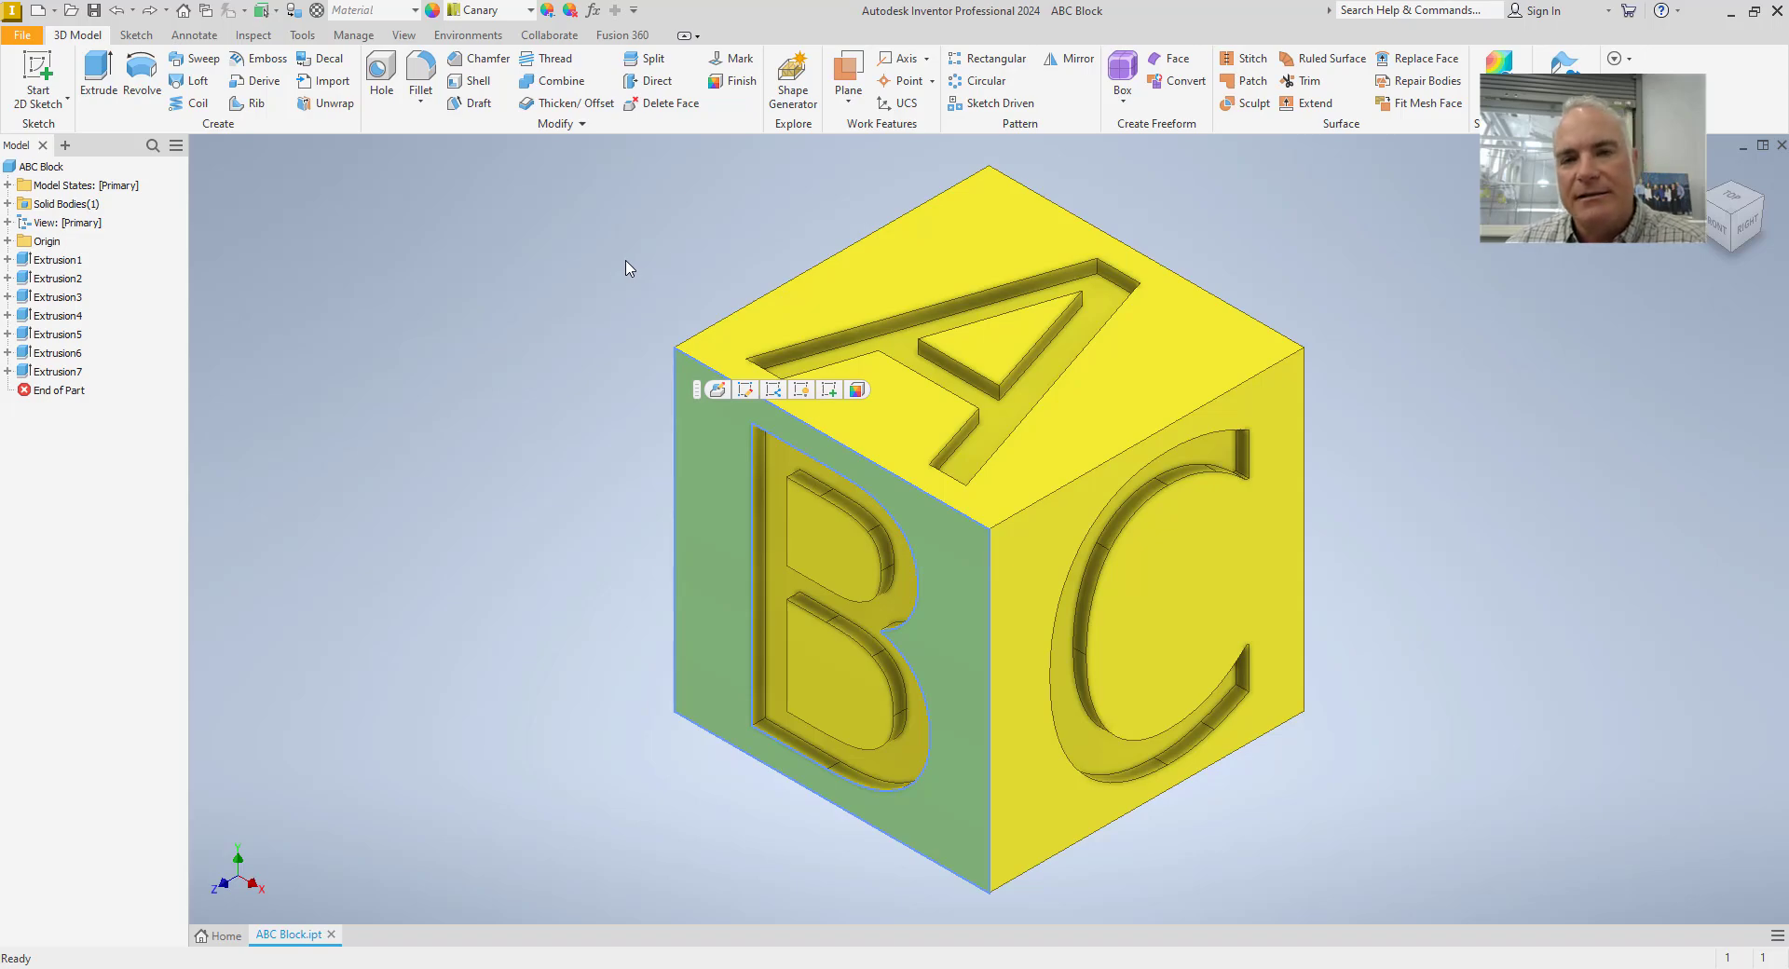
{"action": "left_click", "coordinate": [718, 390]}
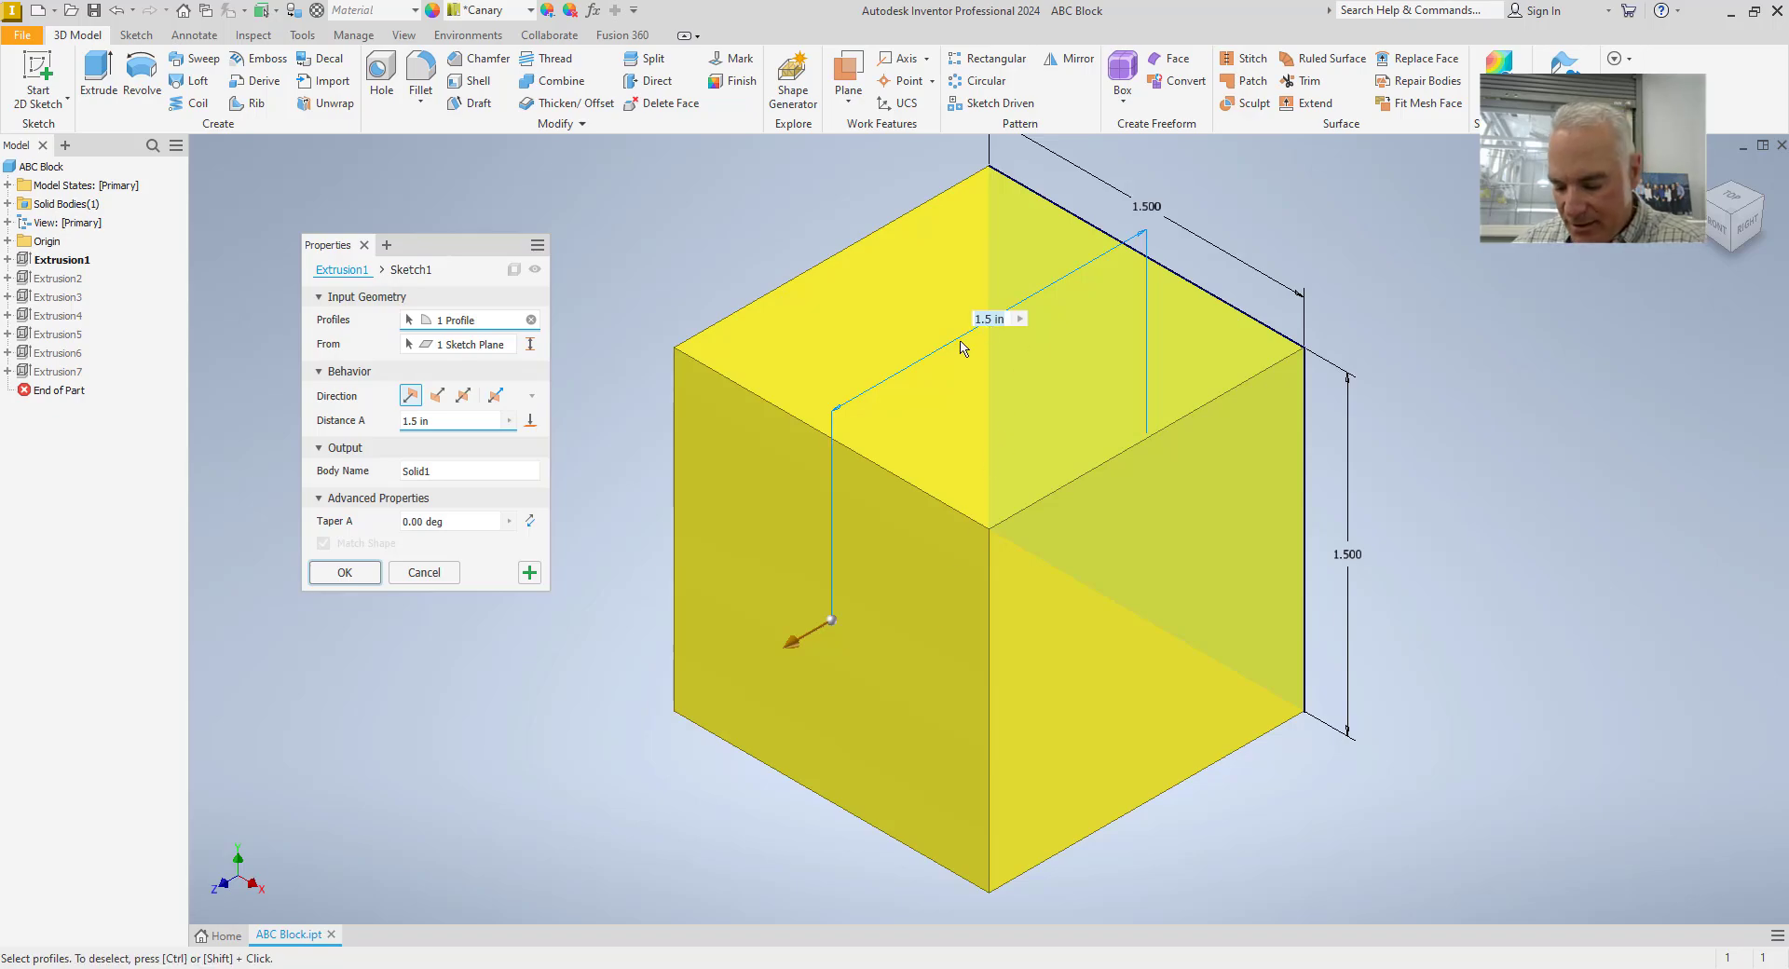
{"action": "type", "text": "2"}
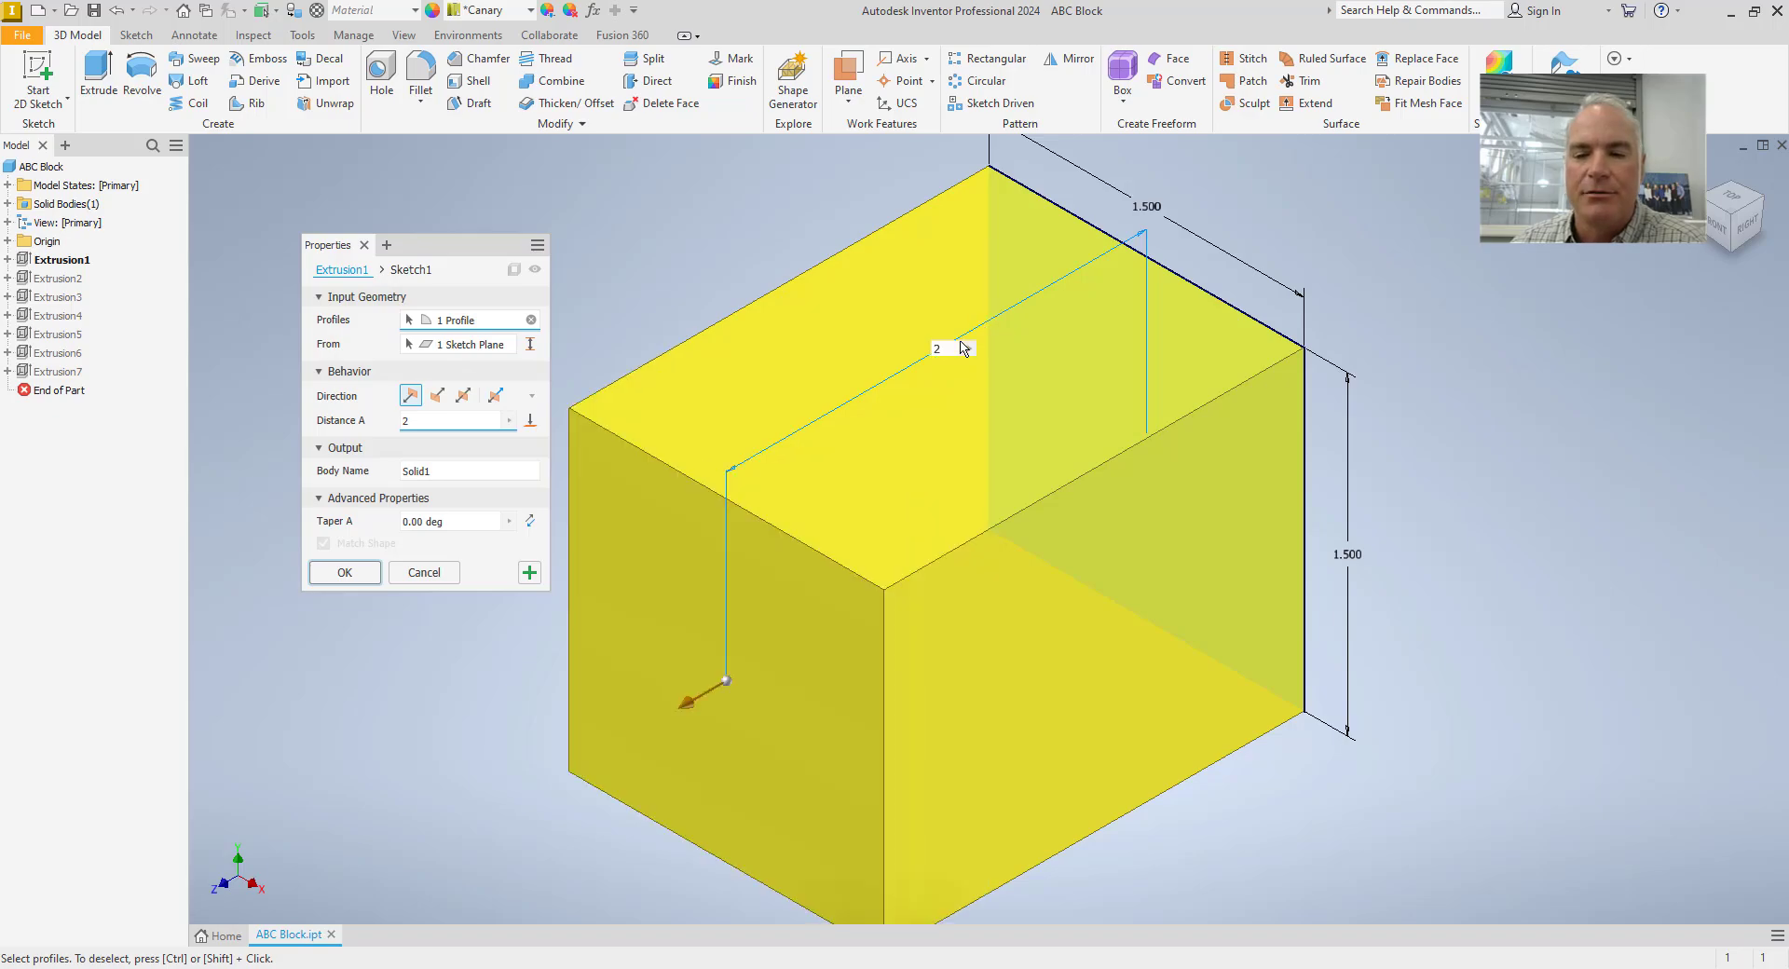
{"action": "key", "text": "Return"}
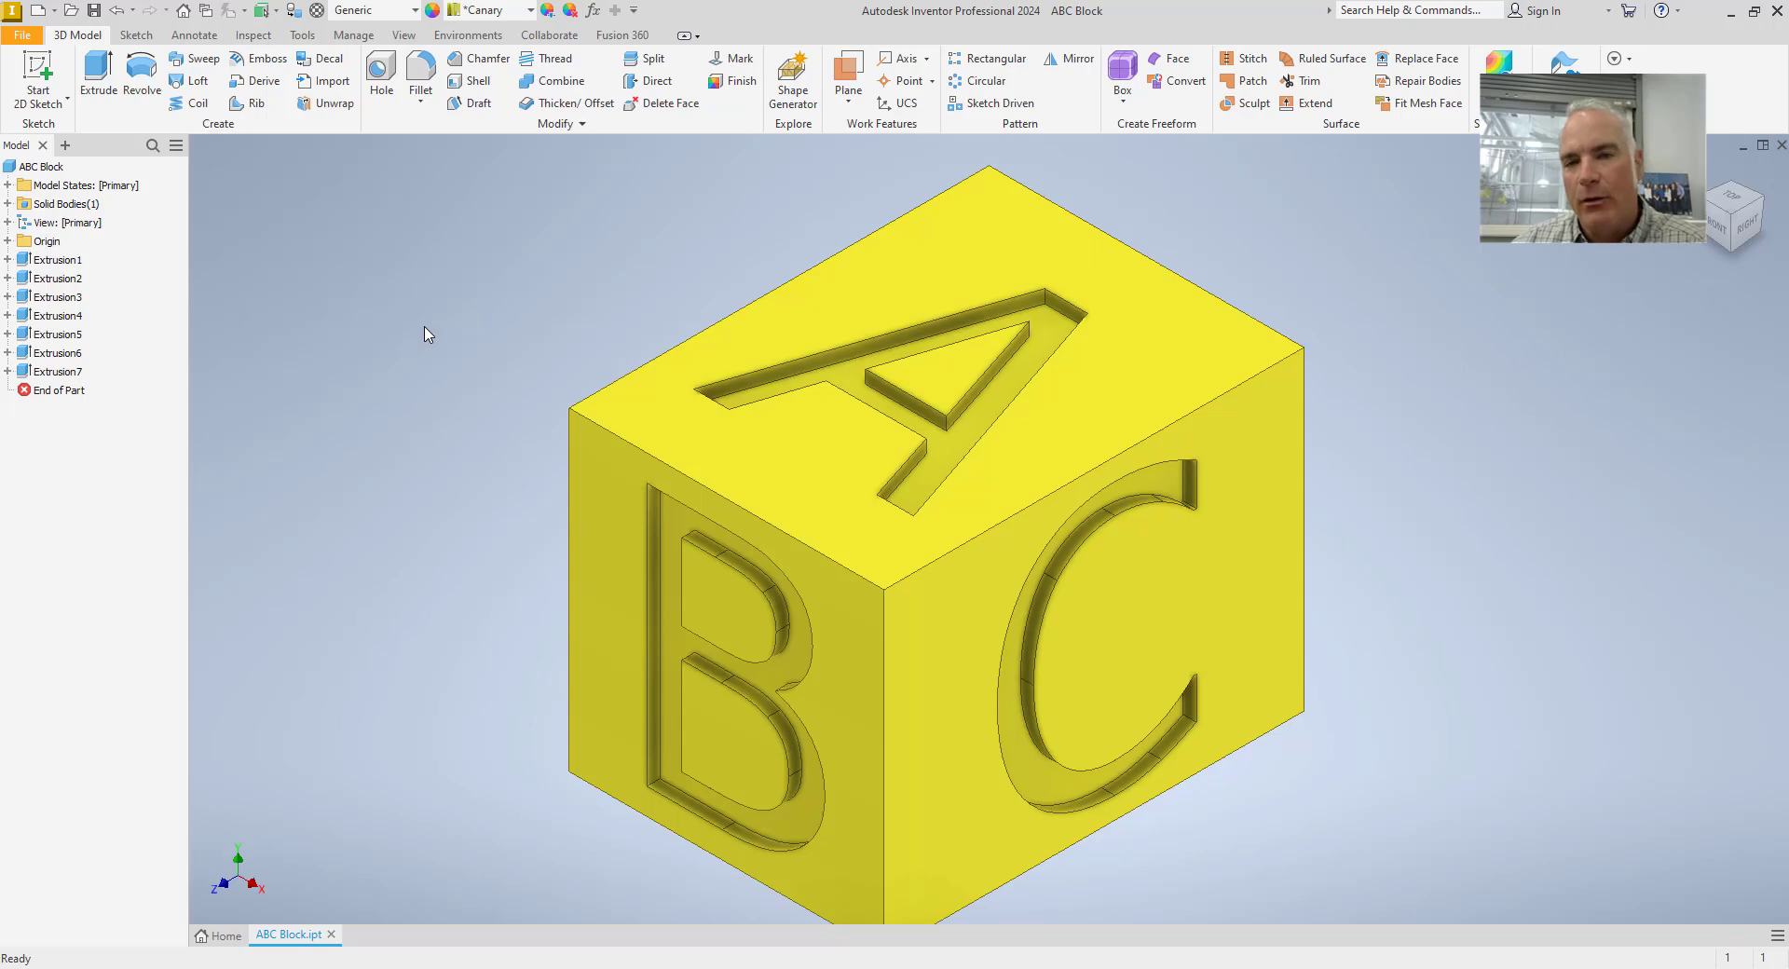
- Edit the base sketch of the block, set its width and height to 2 in, and finish the sketch
{"action": "left_click", "coordinate": [587, 455]}
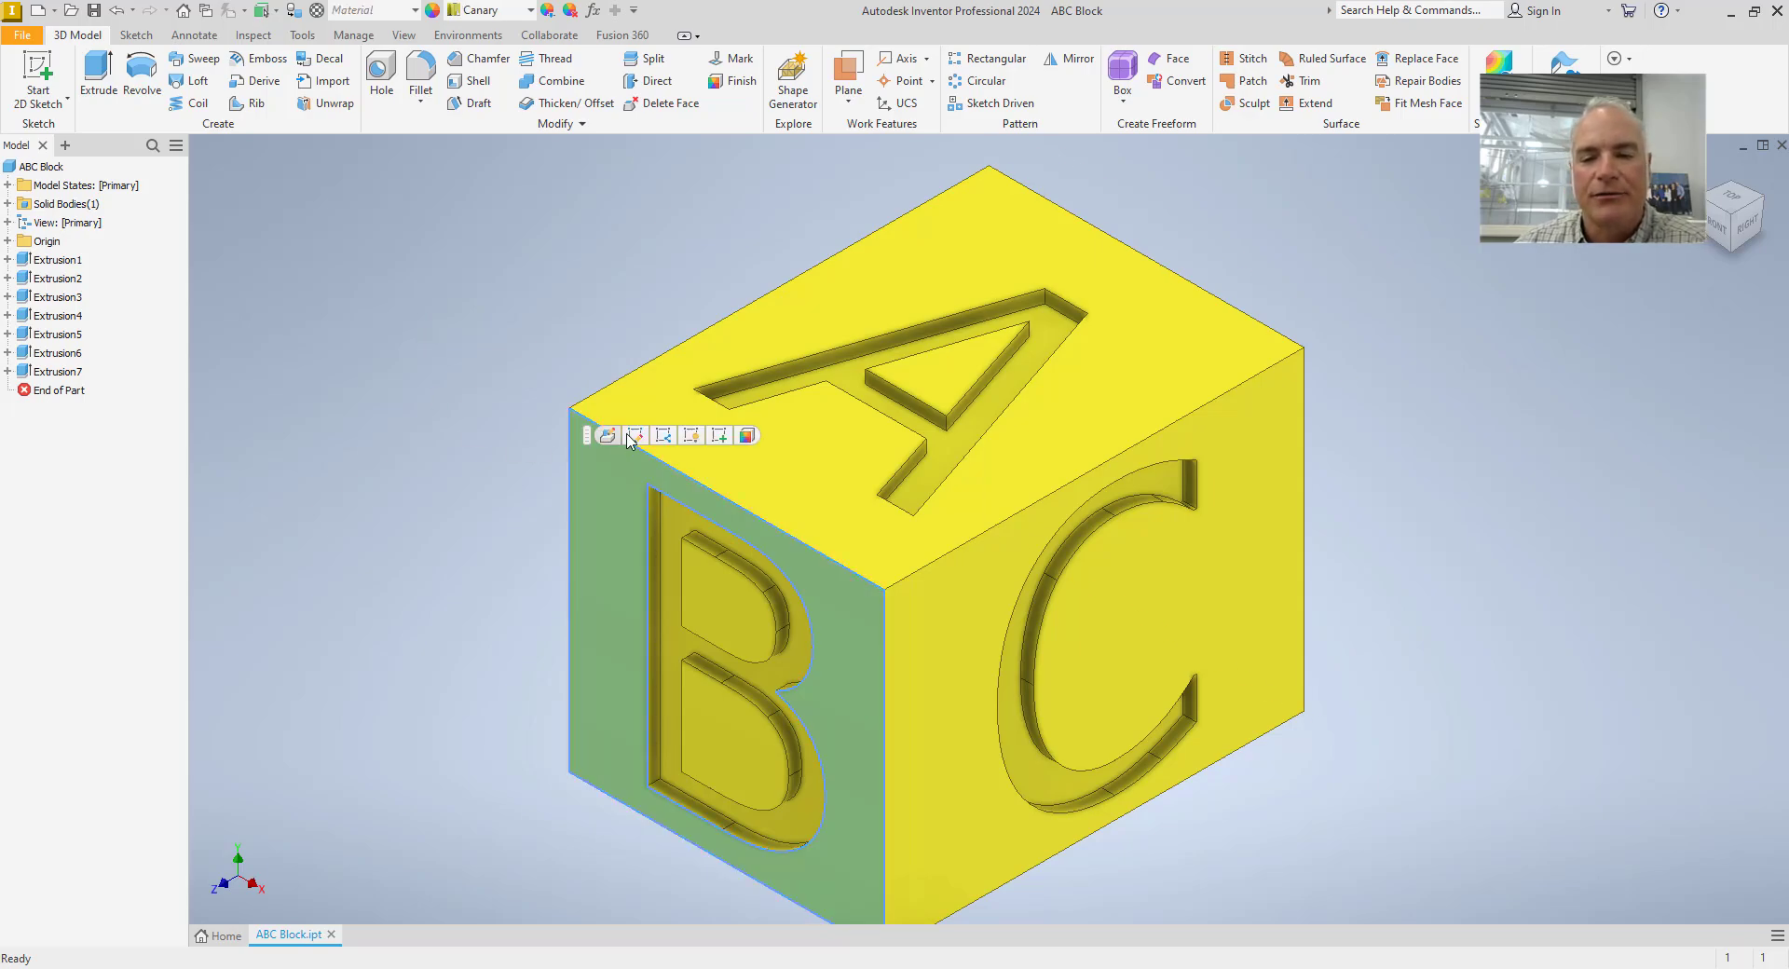
{"action": "left_click", "coordinate": [635, 436]}
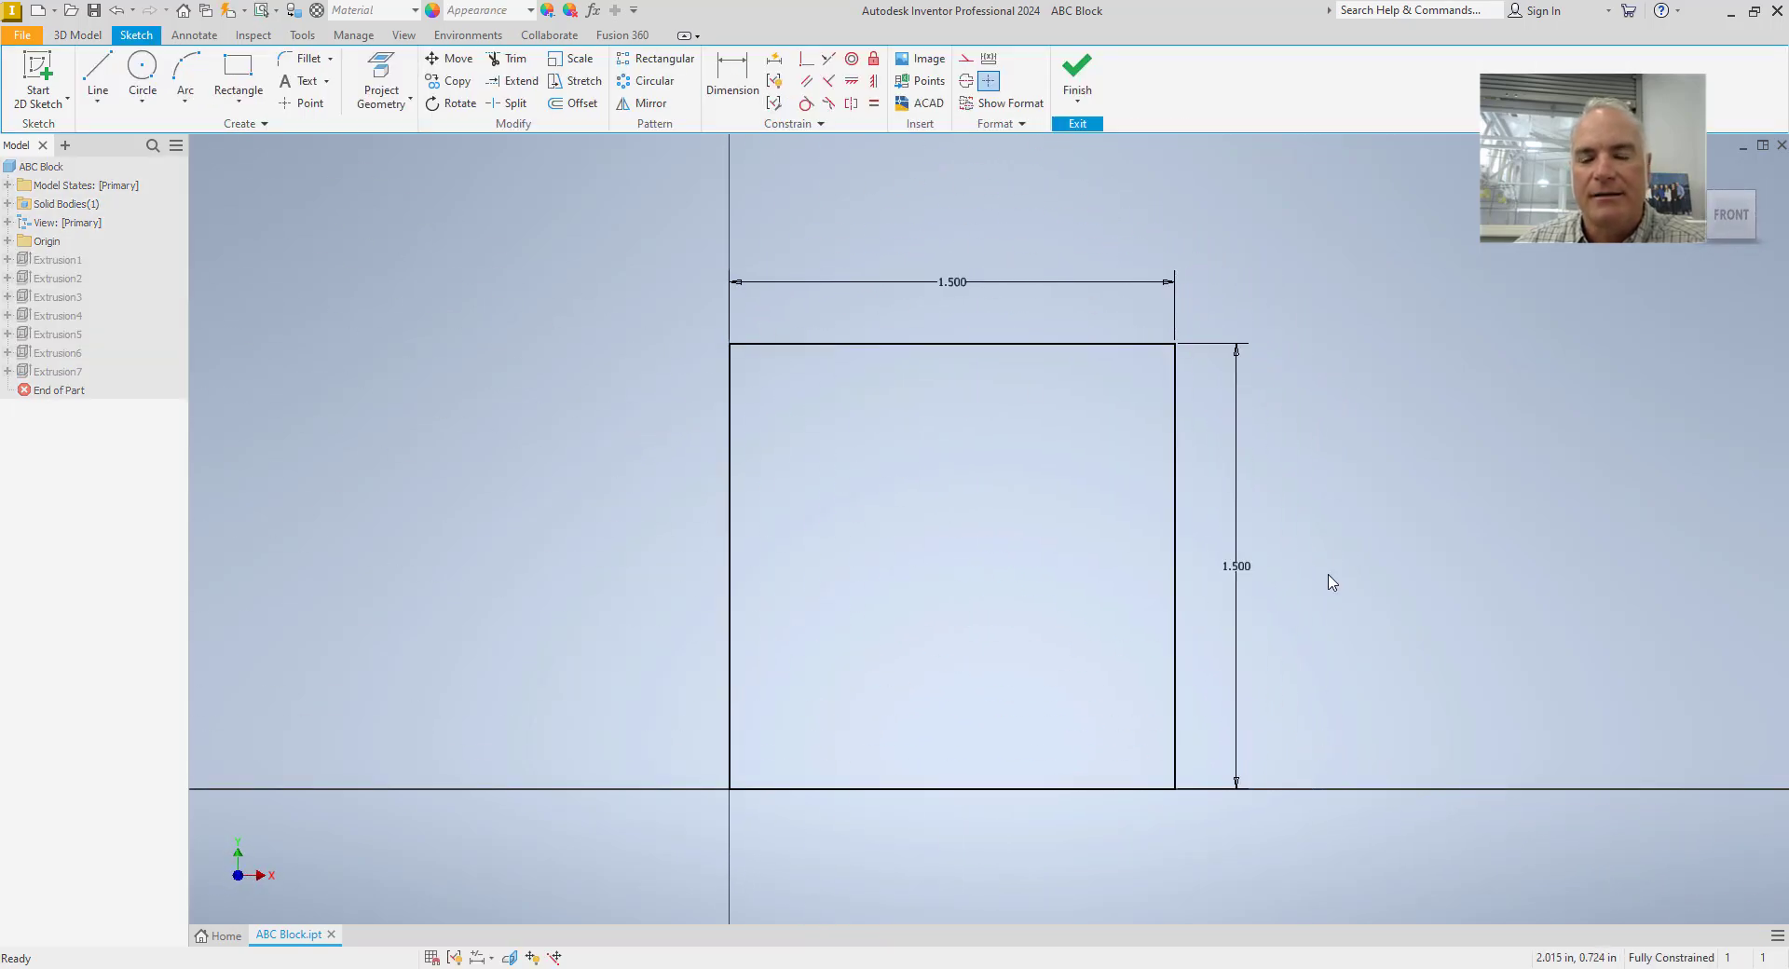
{"action": "double_click", "coordinate": [962, 290]}
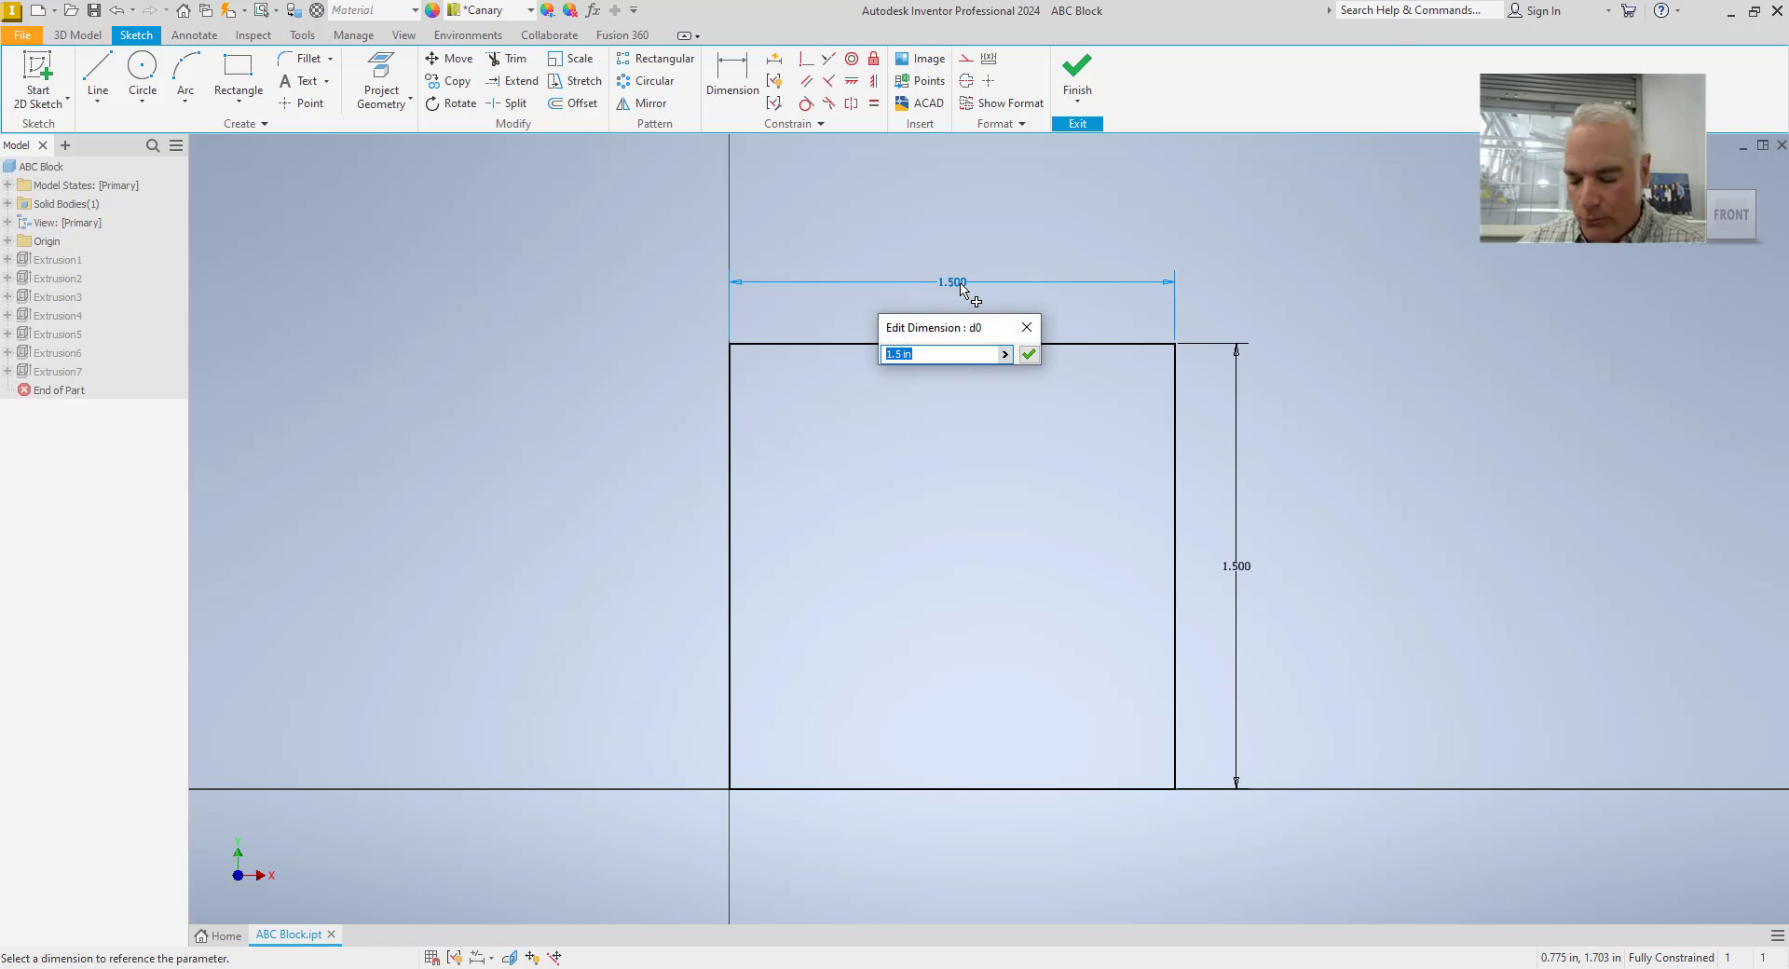
{"action": "type", "text": "2"}
{"action": "key", "text": "Return"}
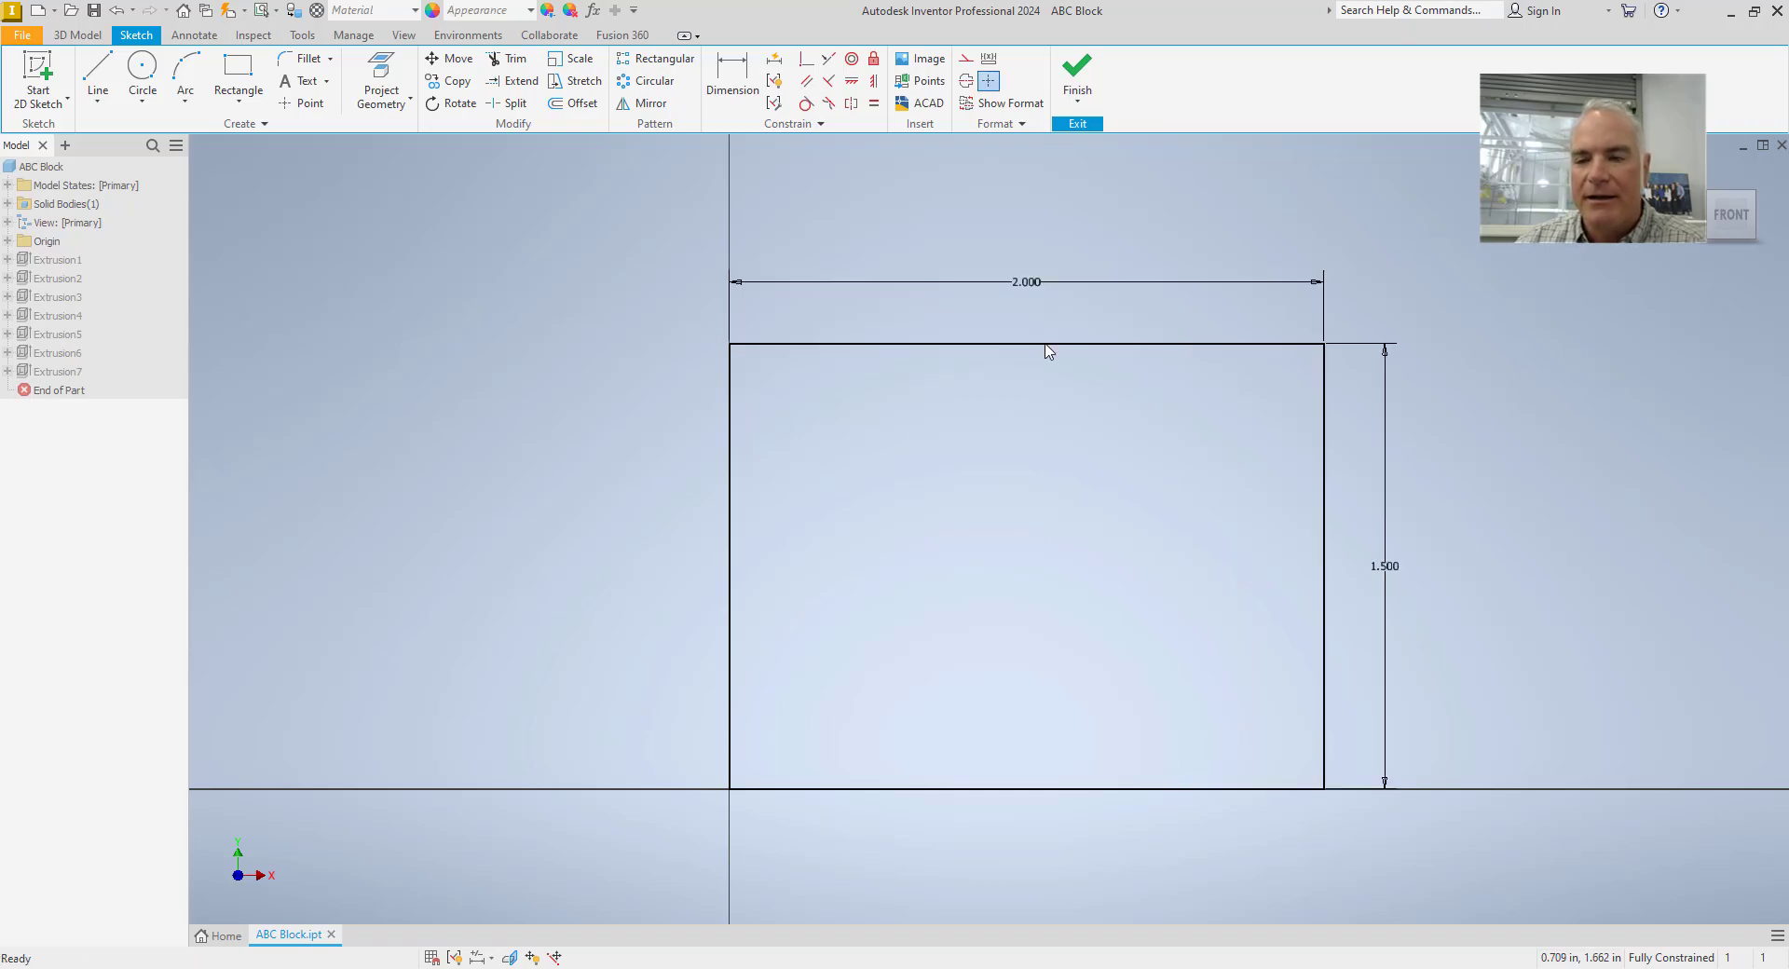
{"action": "double_click", "coordinate": [1388, 569]}
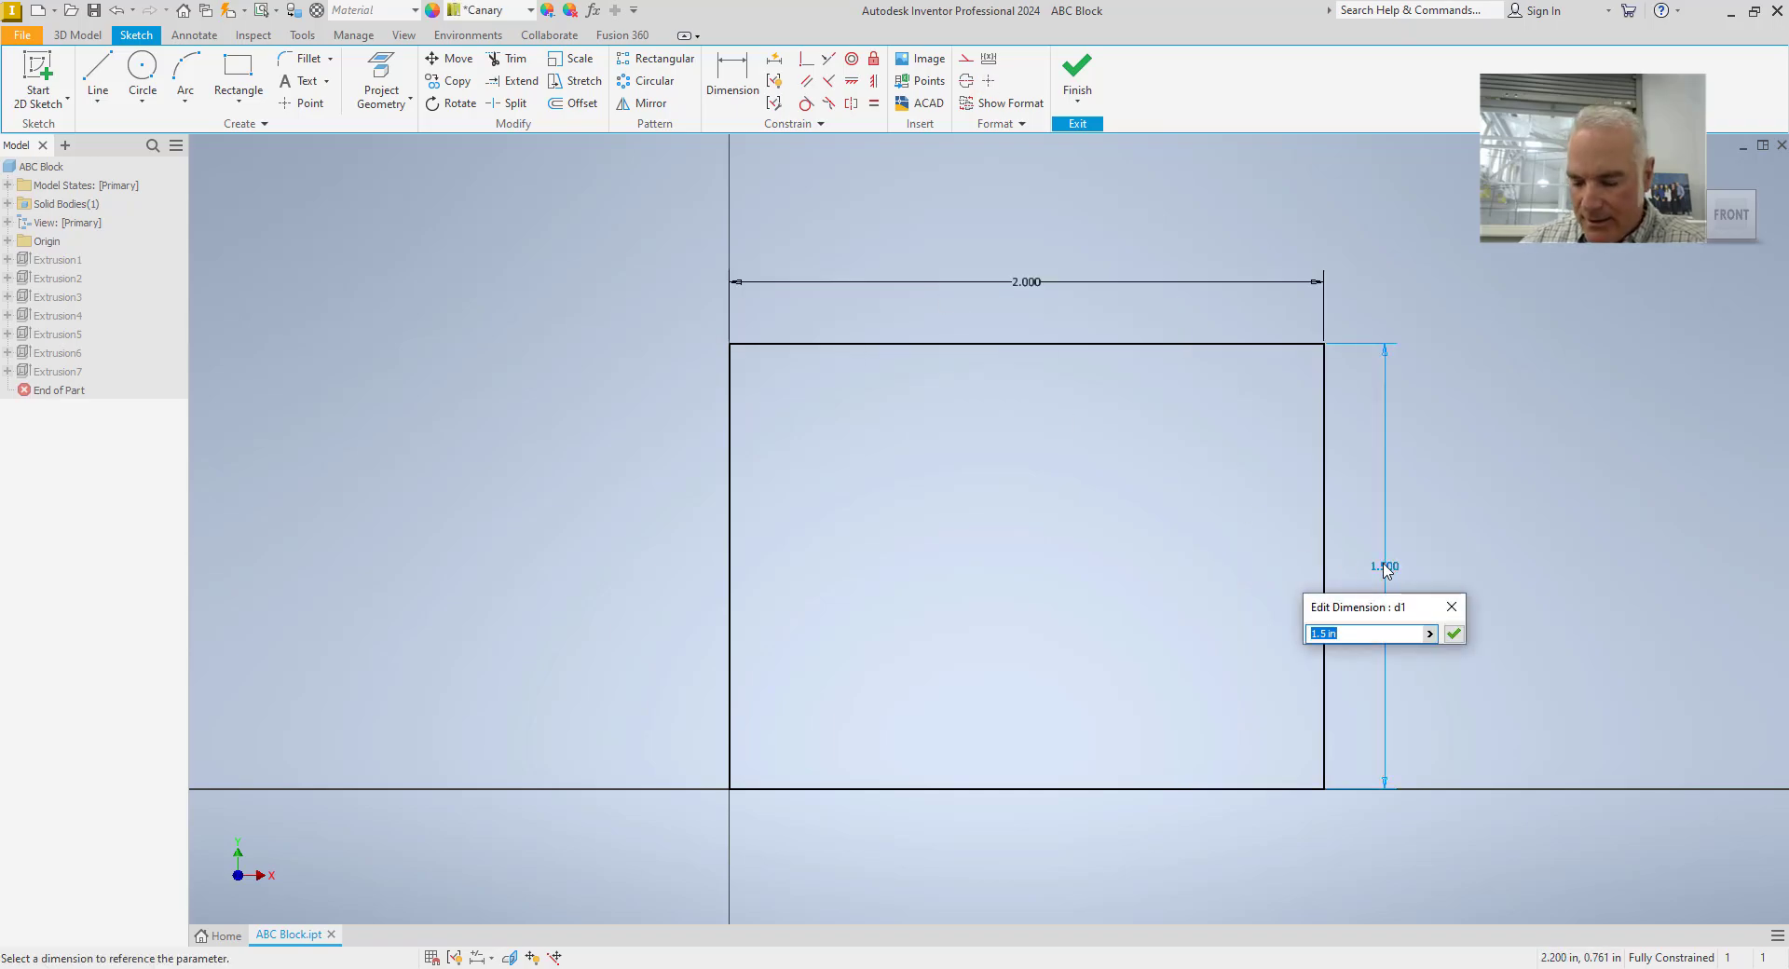
{"action": "type", "text": "2"}
{"action": "key", "text": "Return"}
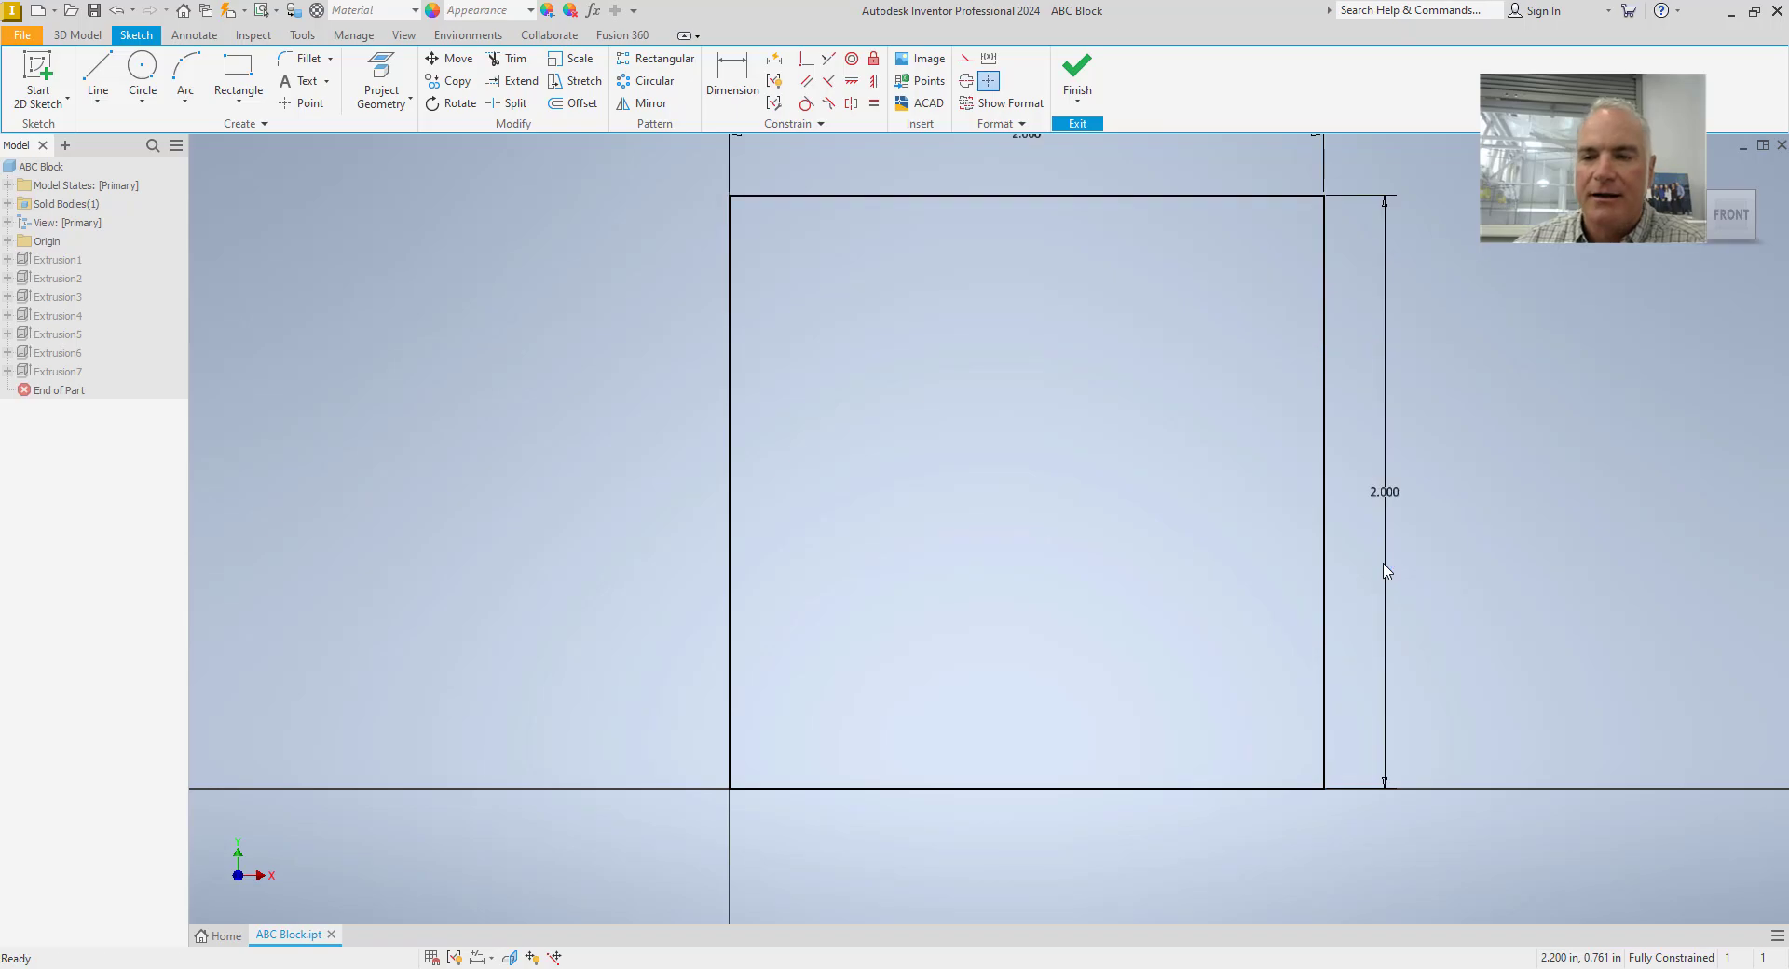
{"action": "left_click", "coordinate": [1081, 70]}
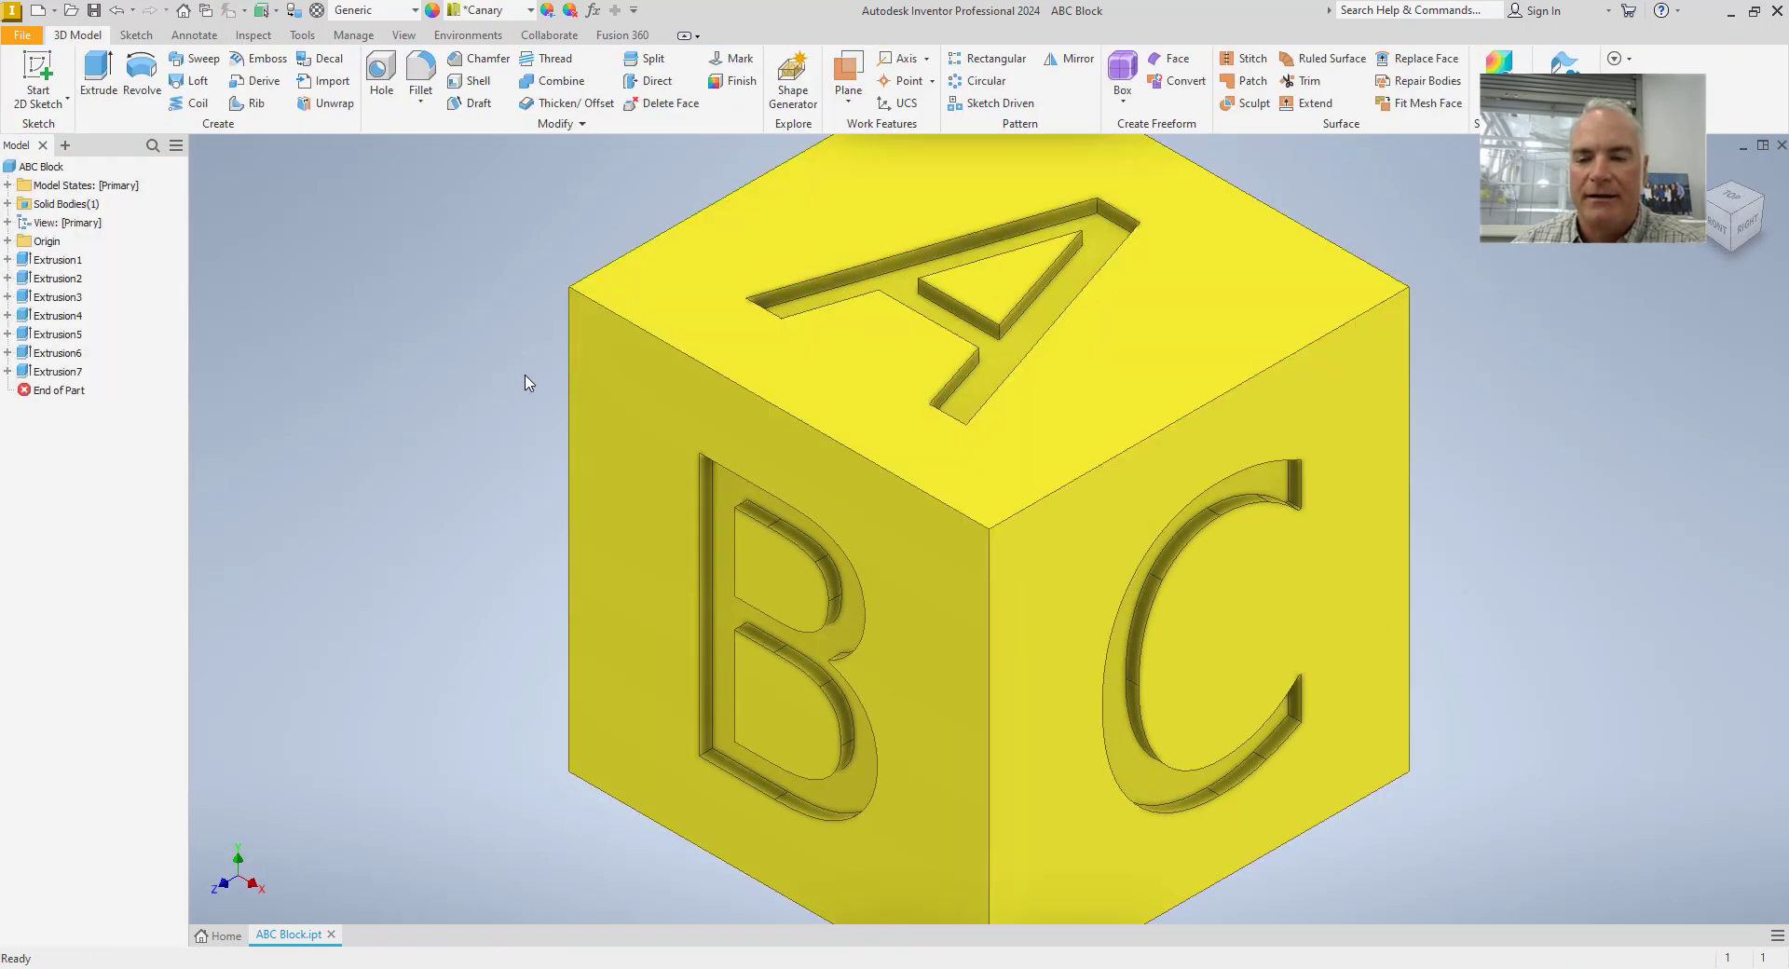
- Reopen the sketch of Extrusion1 for editing and set the square's horizontal dimension to 1.5 in
{"action": "scroll", "coordinate": [525, 382], "scroll_direction": "down", "scroll_amount": 3}
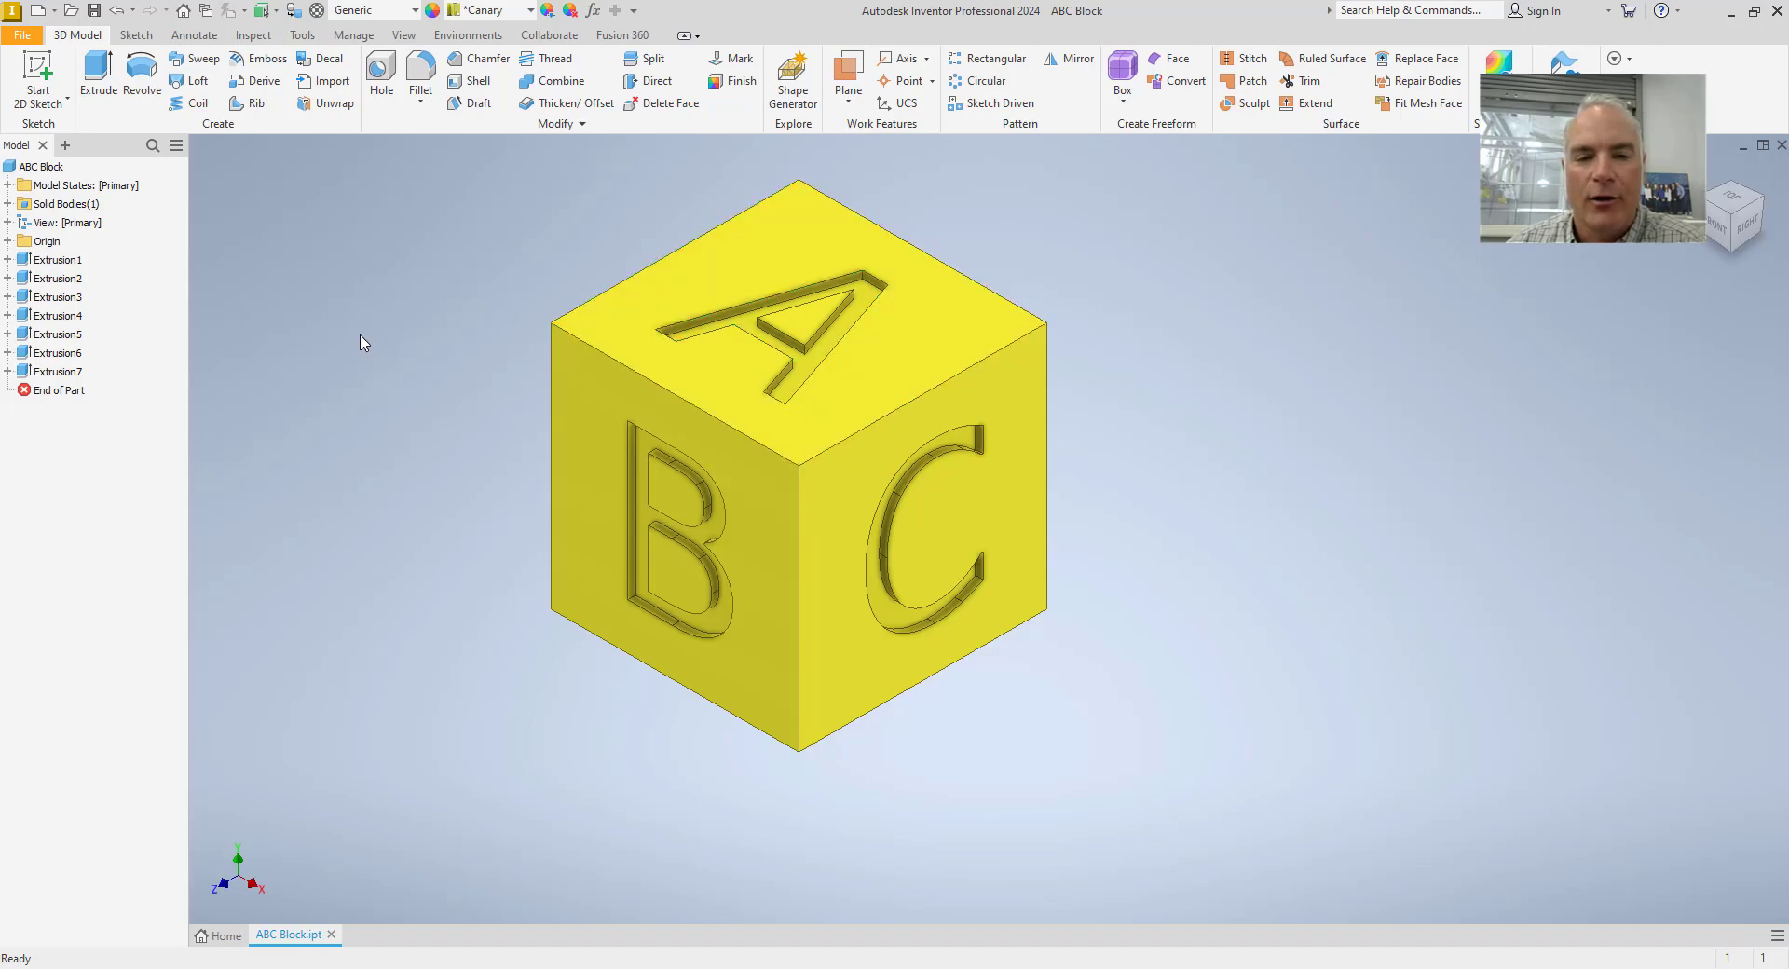
{"action": "left_click", "coordinate": [42, 266]}
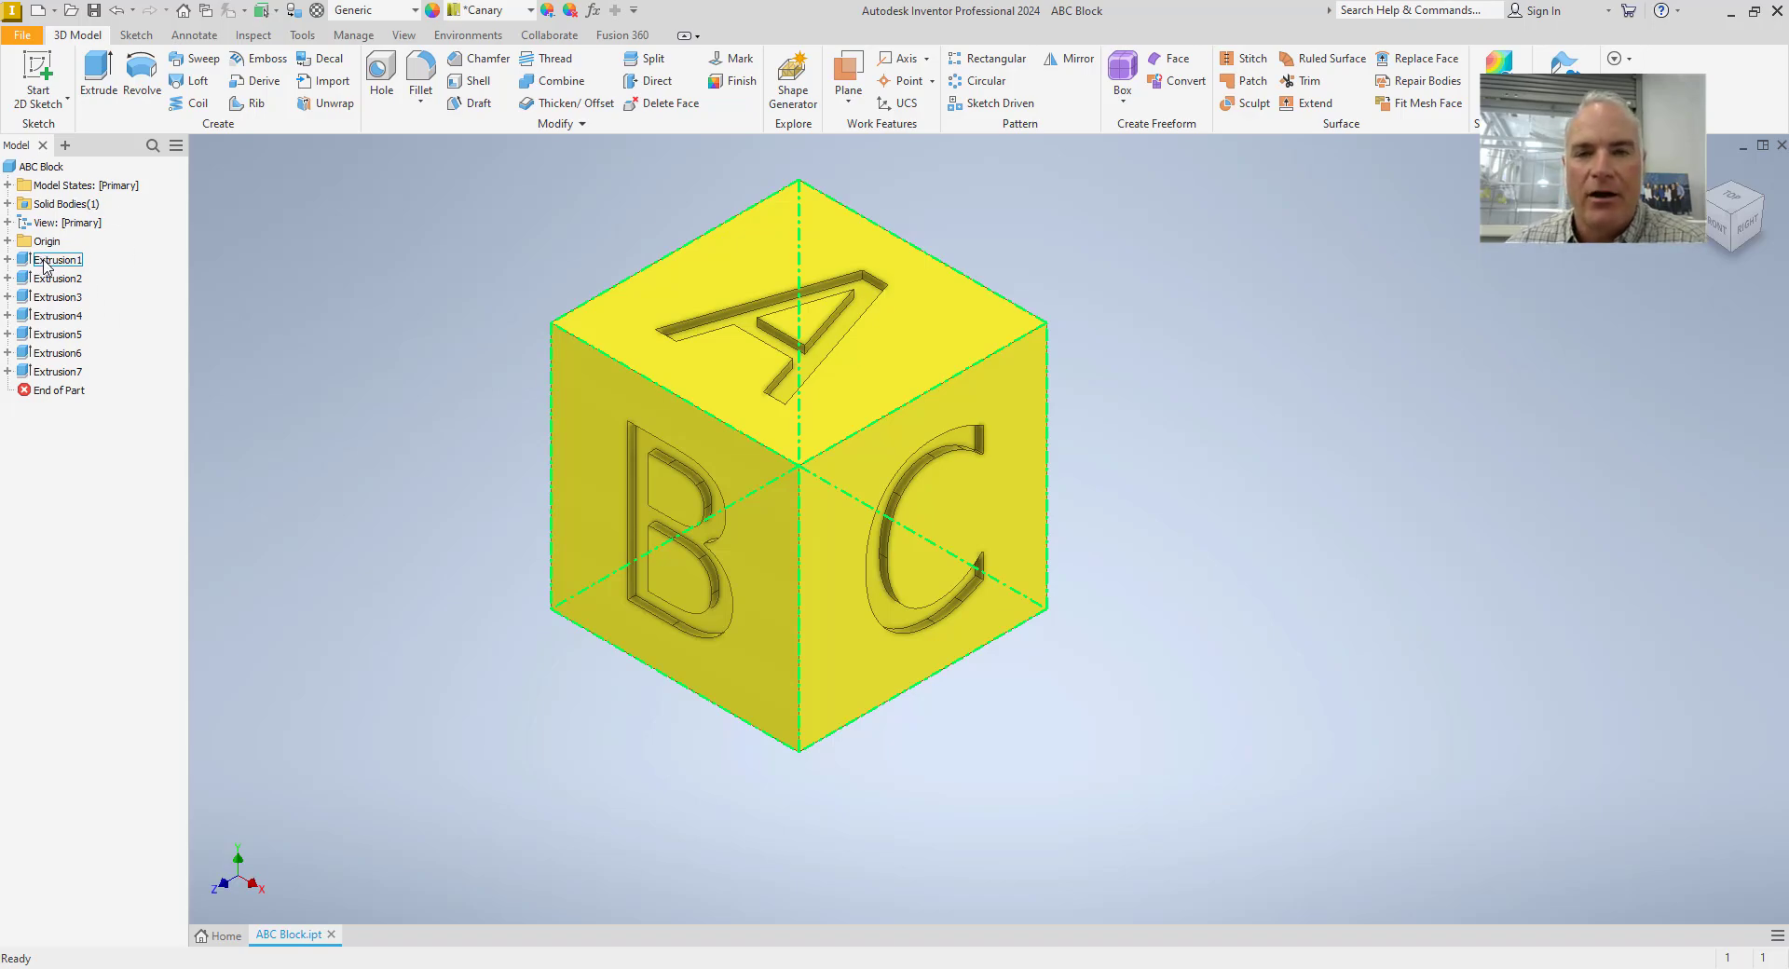
{"action": "right_click", "coordinate": [44, 267]}
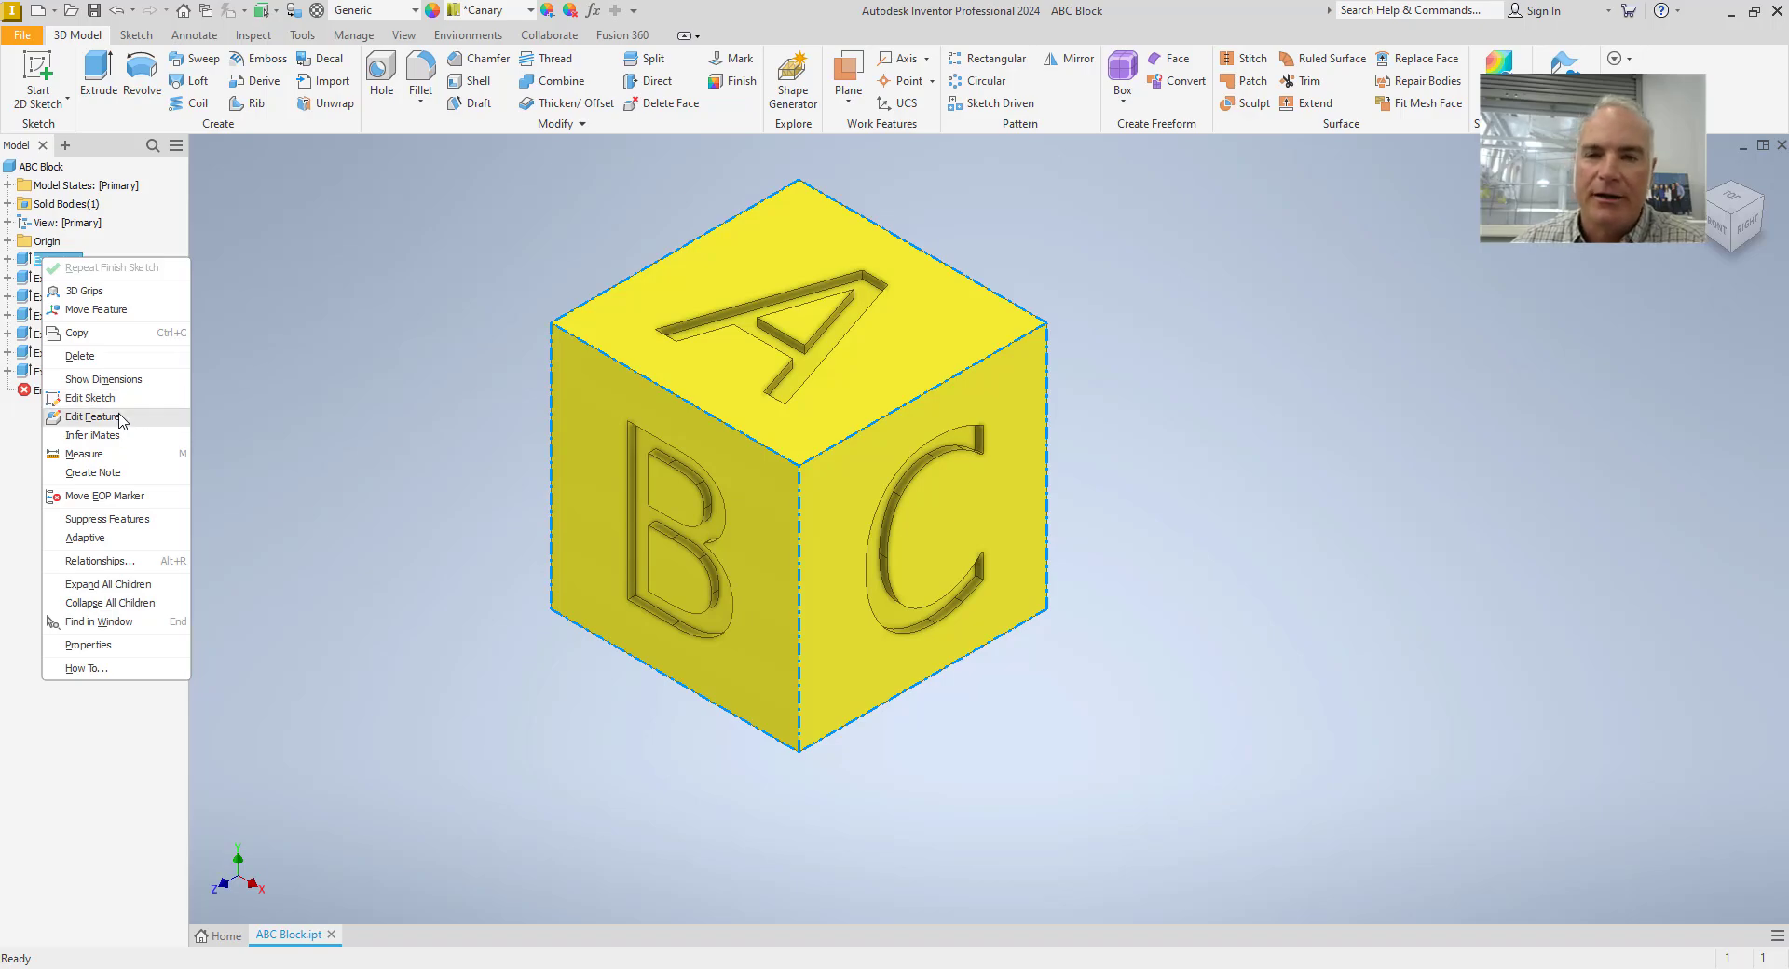
{"action": "left_click", "coordinate": [90, 398]}
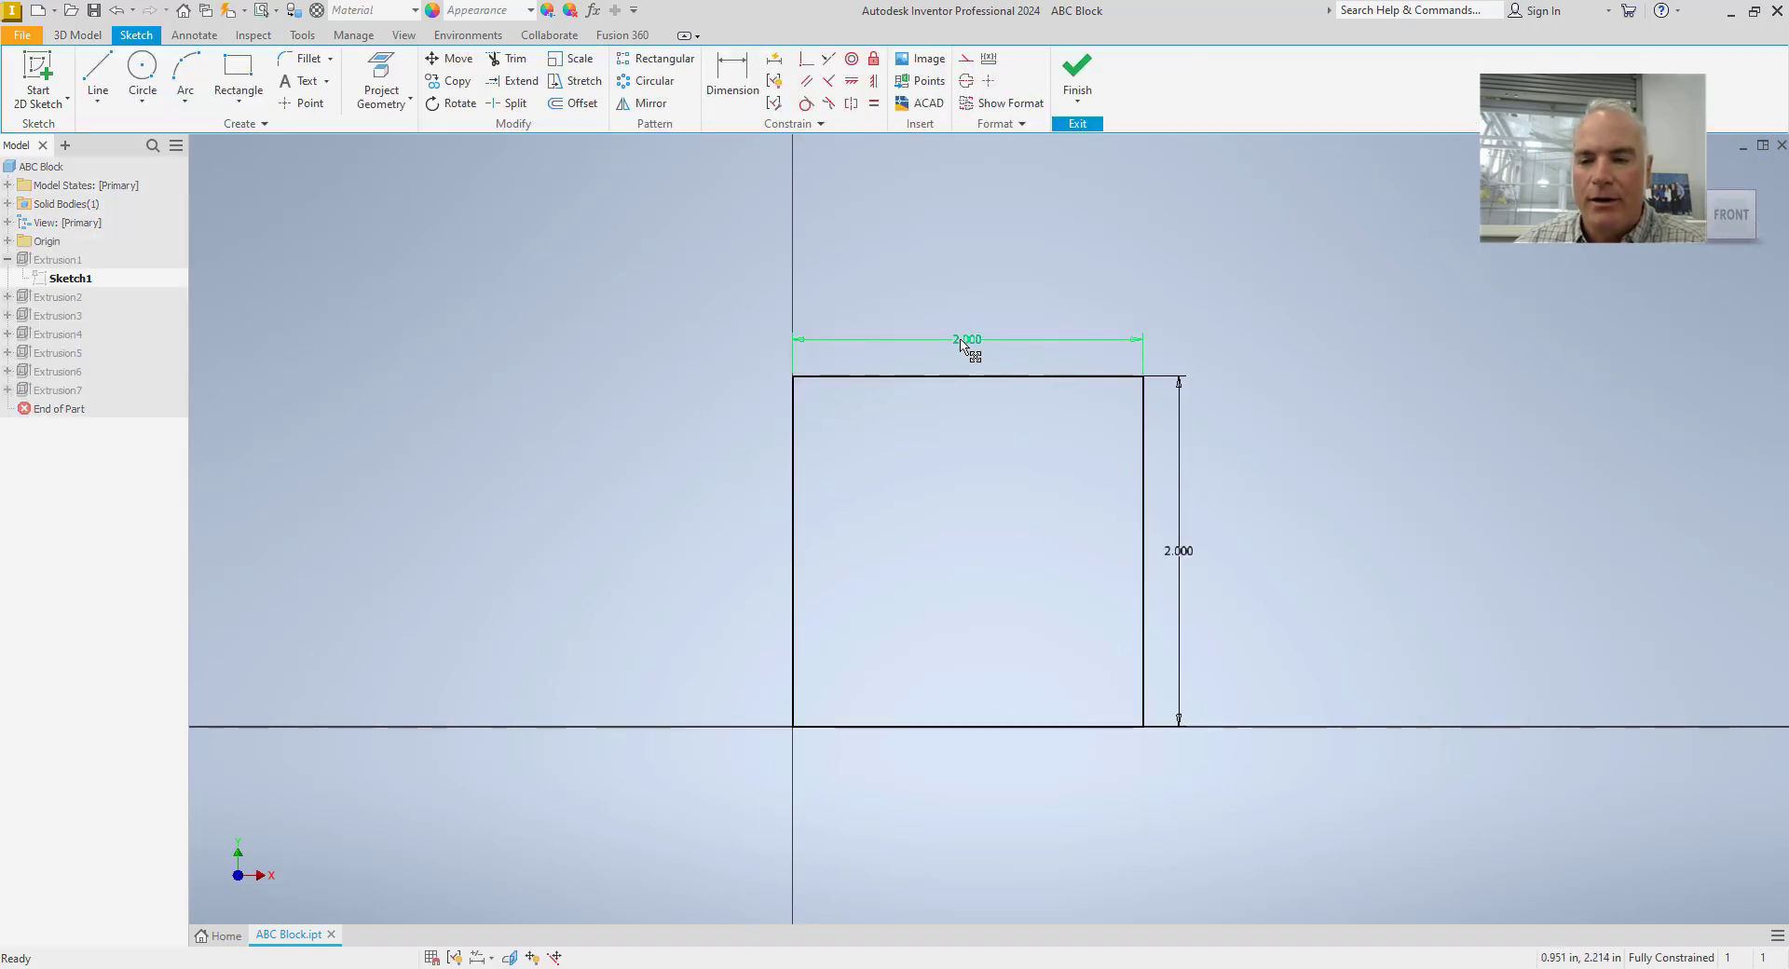
{"action": "double_click", "coordinate": [969, 355]}
{"action": "type", "text": "1.5"}
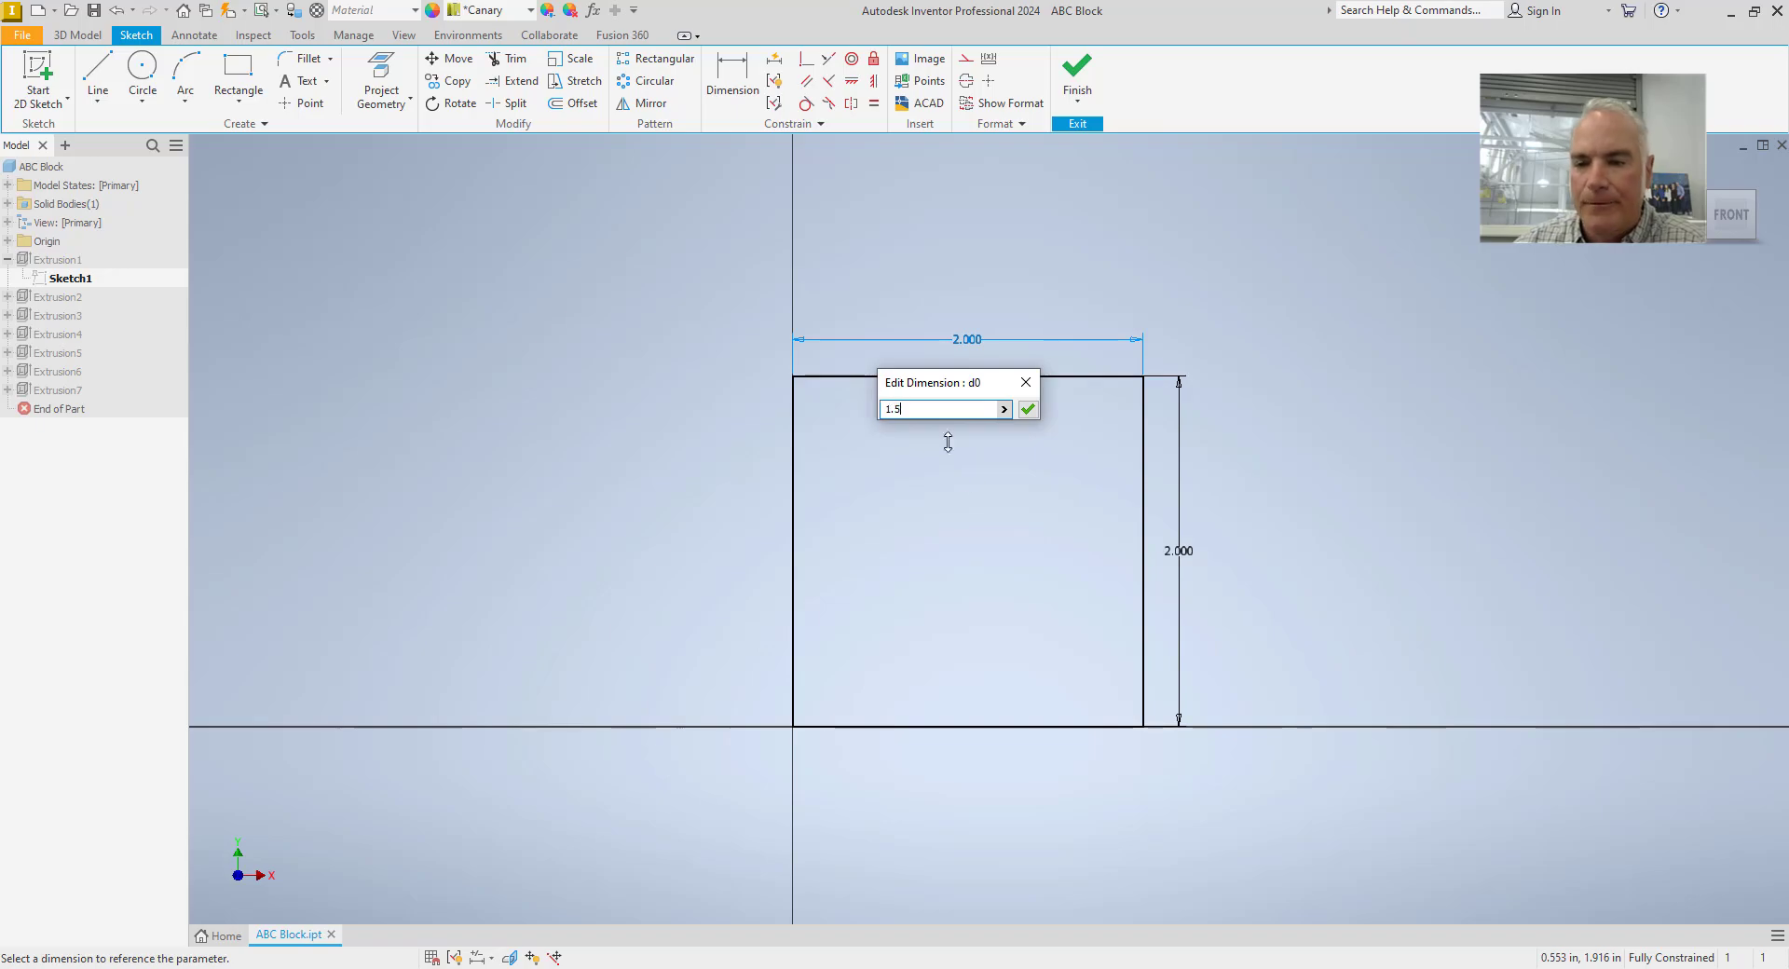
{"action": "left_click", "coordinate": [1189, 562]}
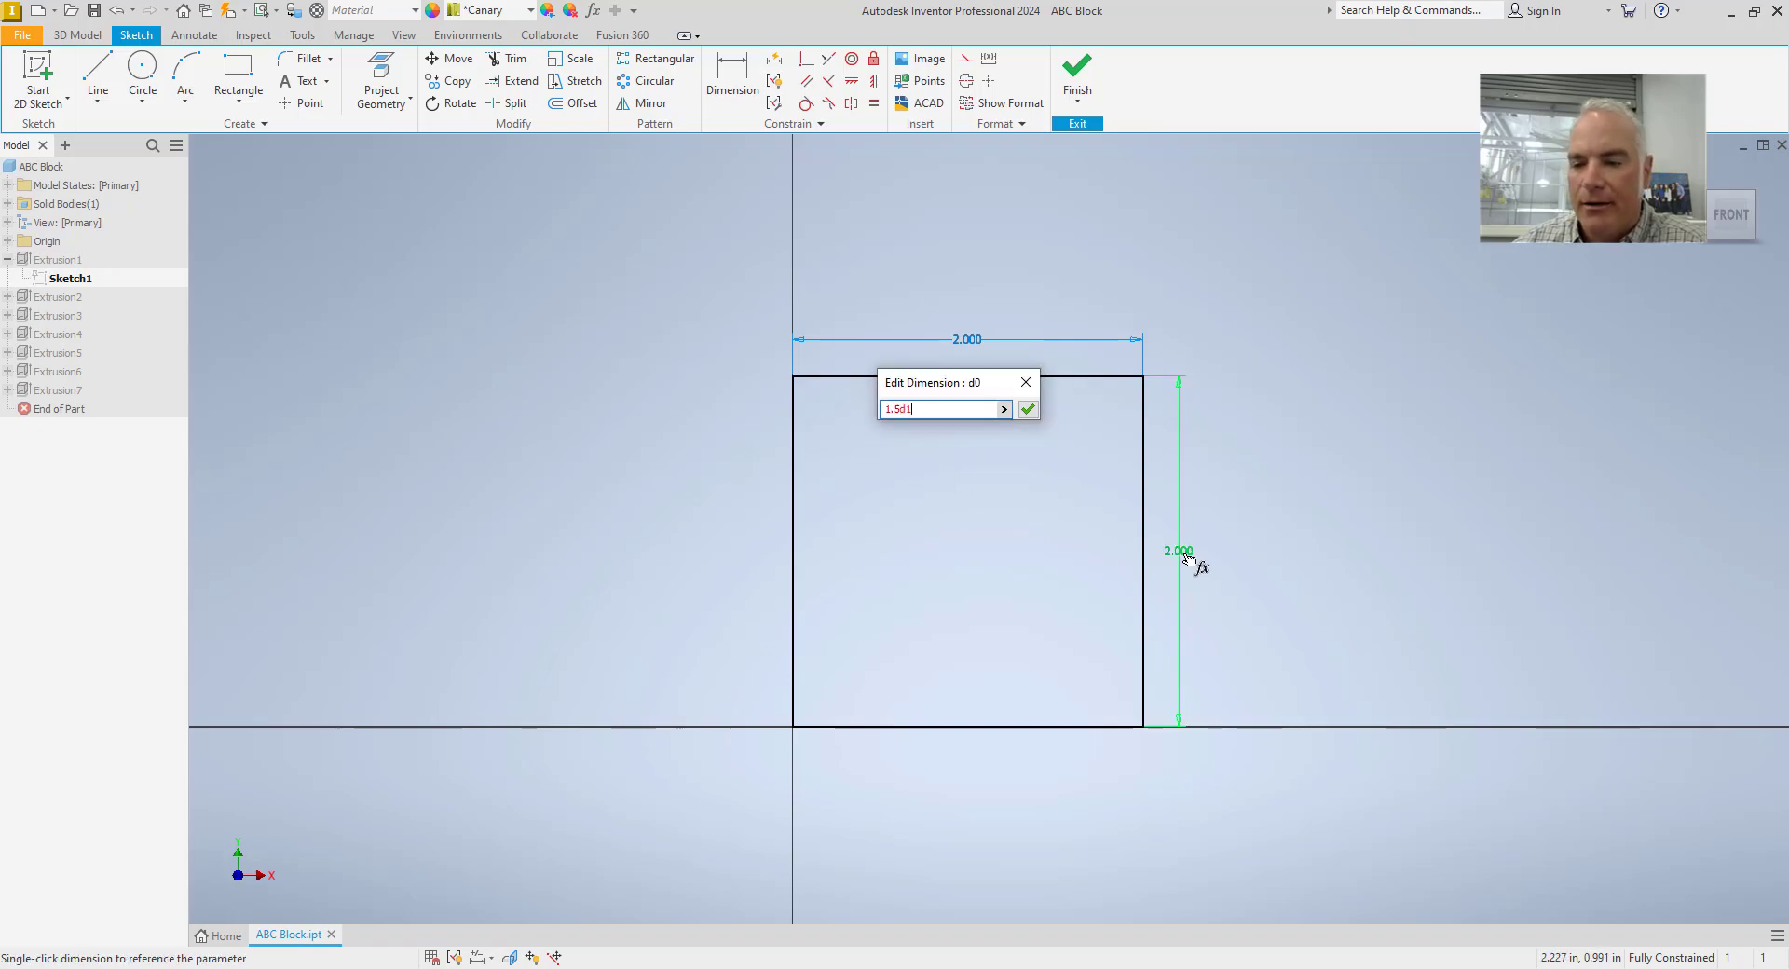
{"action": "left_click_drag", "start_coordinate": [976, 409], "coordinate": [878, 408]}
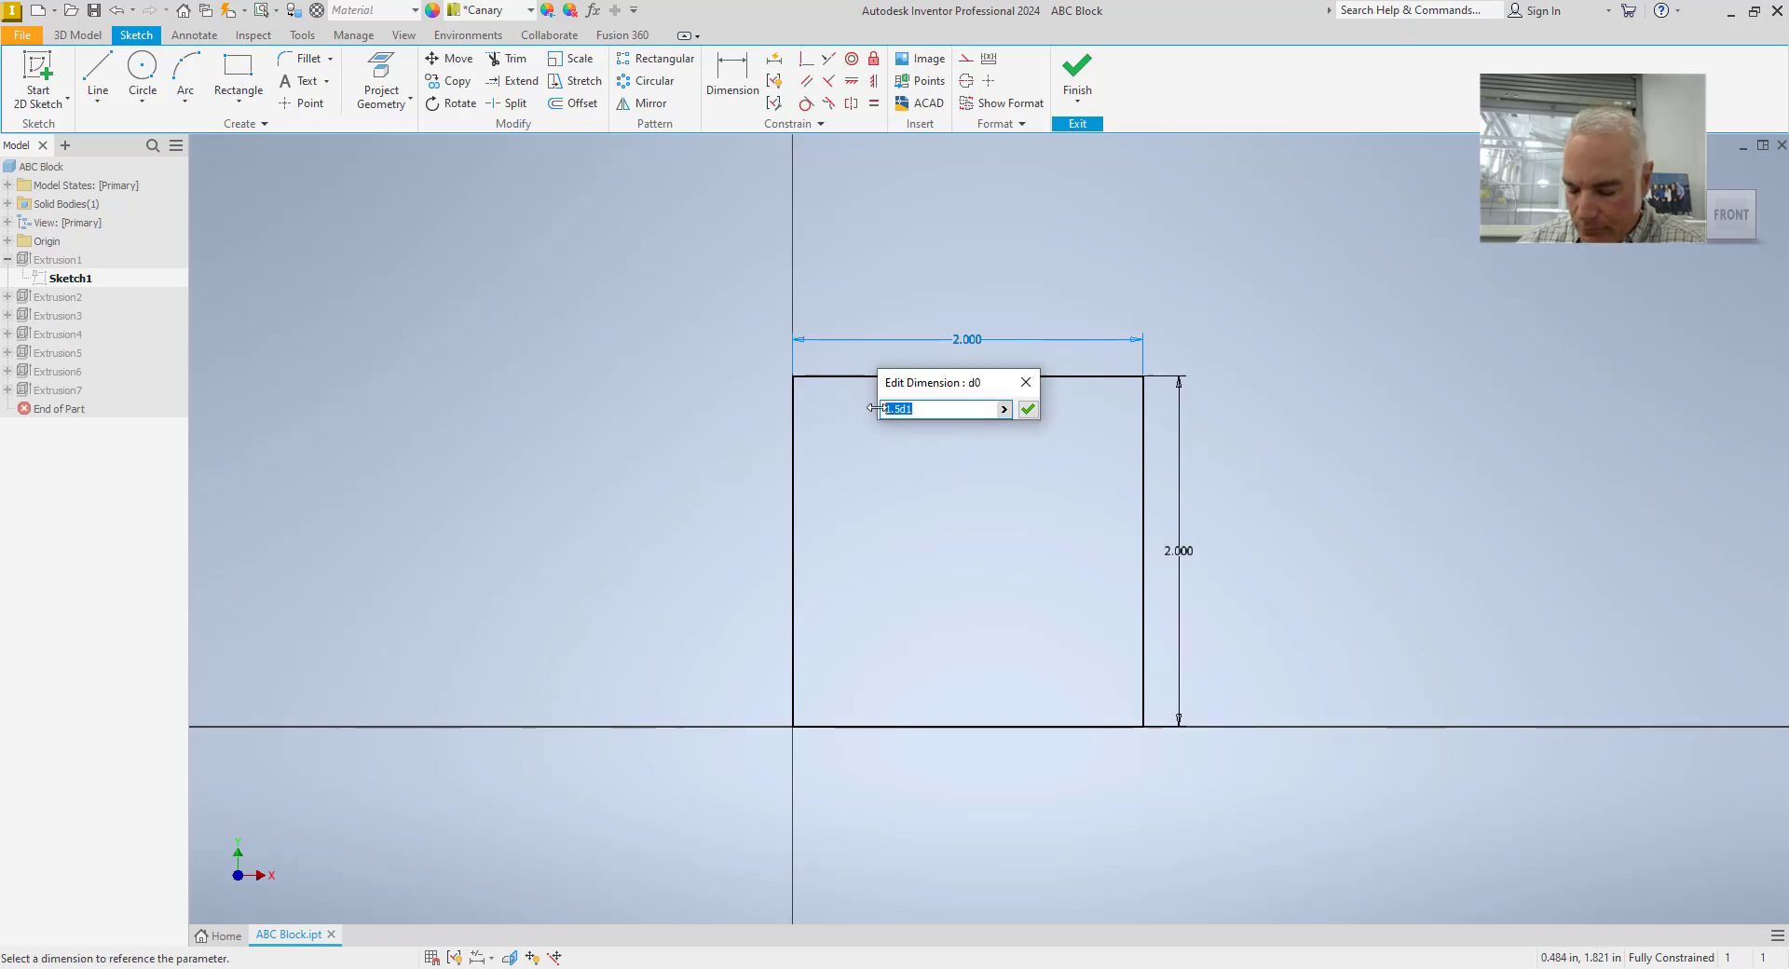
{"action": "type", "text": "1.5"}
{"action": "key", "text": "Return"}
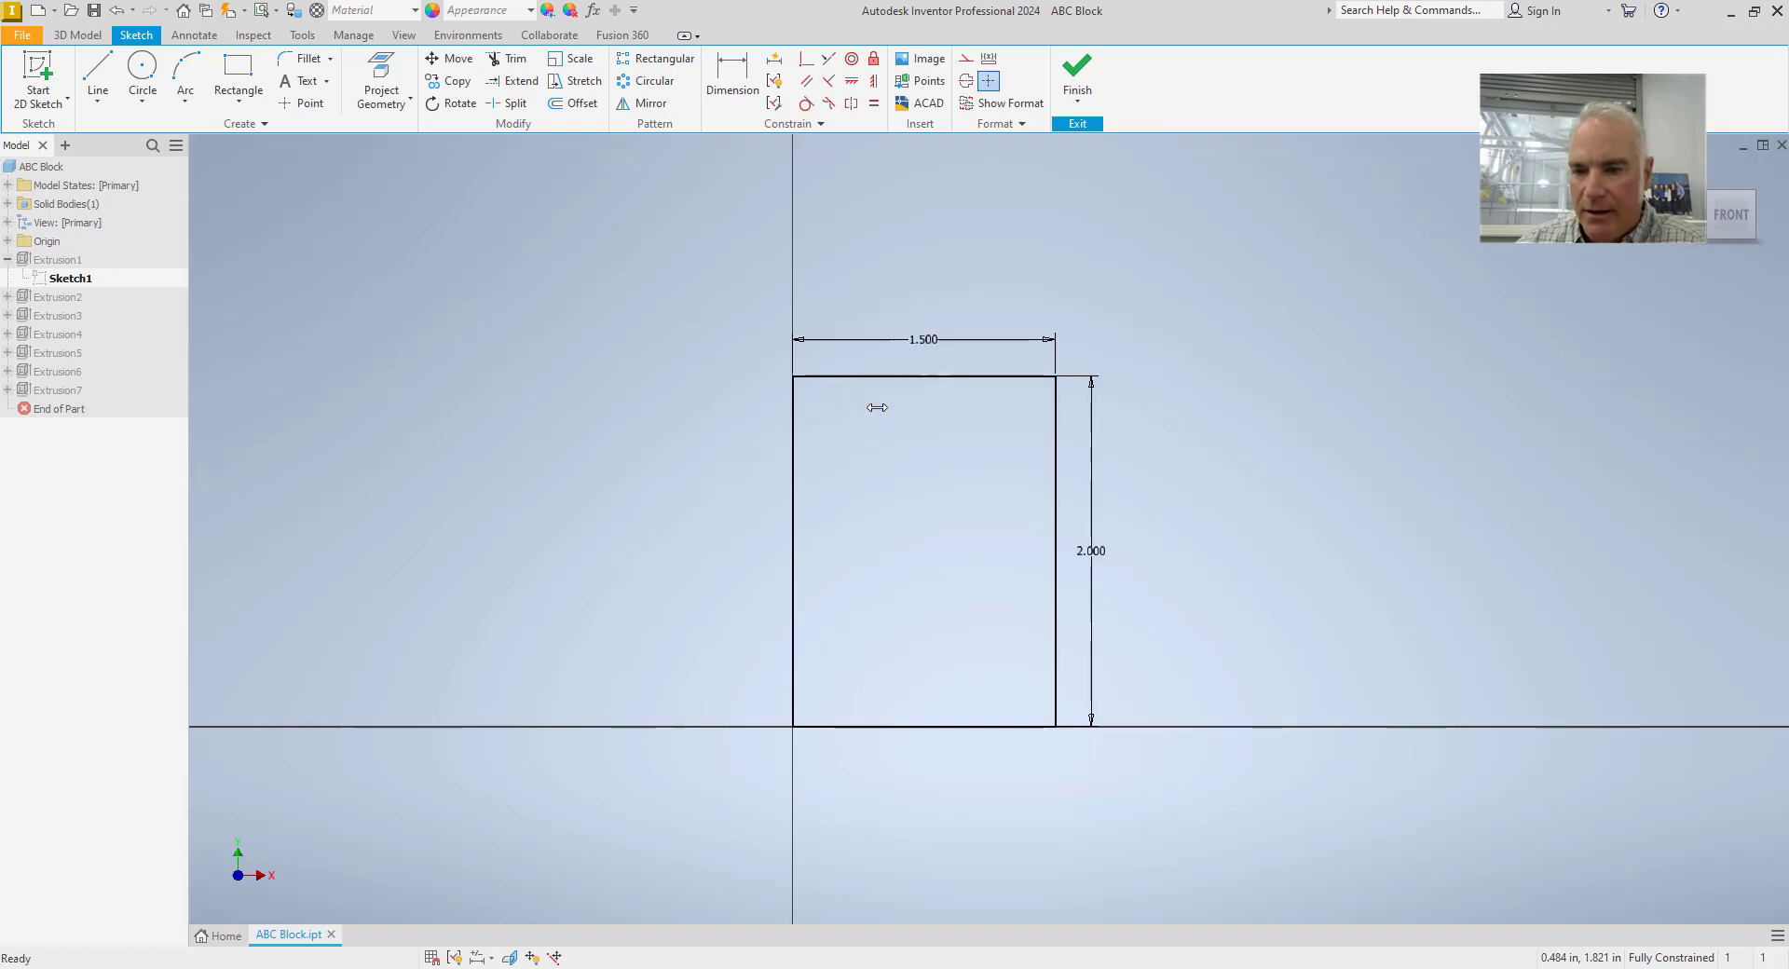
- Set the vertical dimension of the base sketch to 1.5 in and finish the sketch
{"action": "double_click", "coordinate": [1095, 551]}
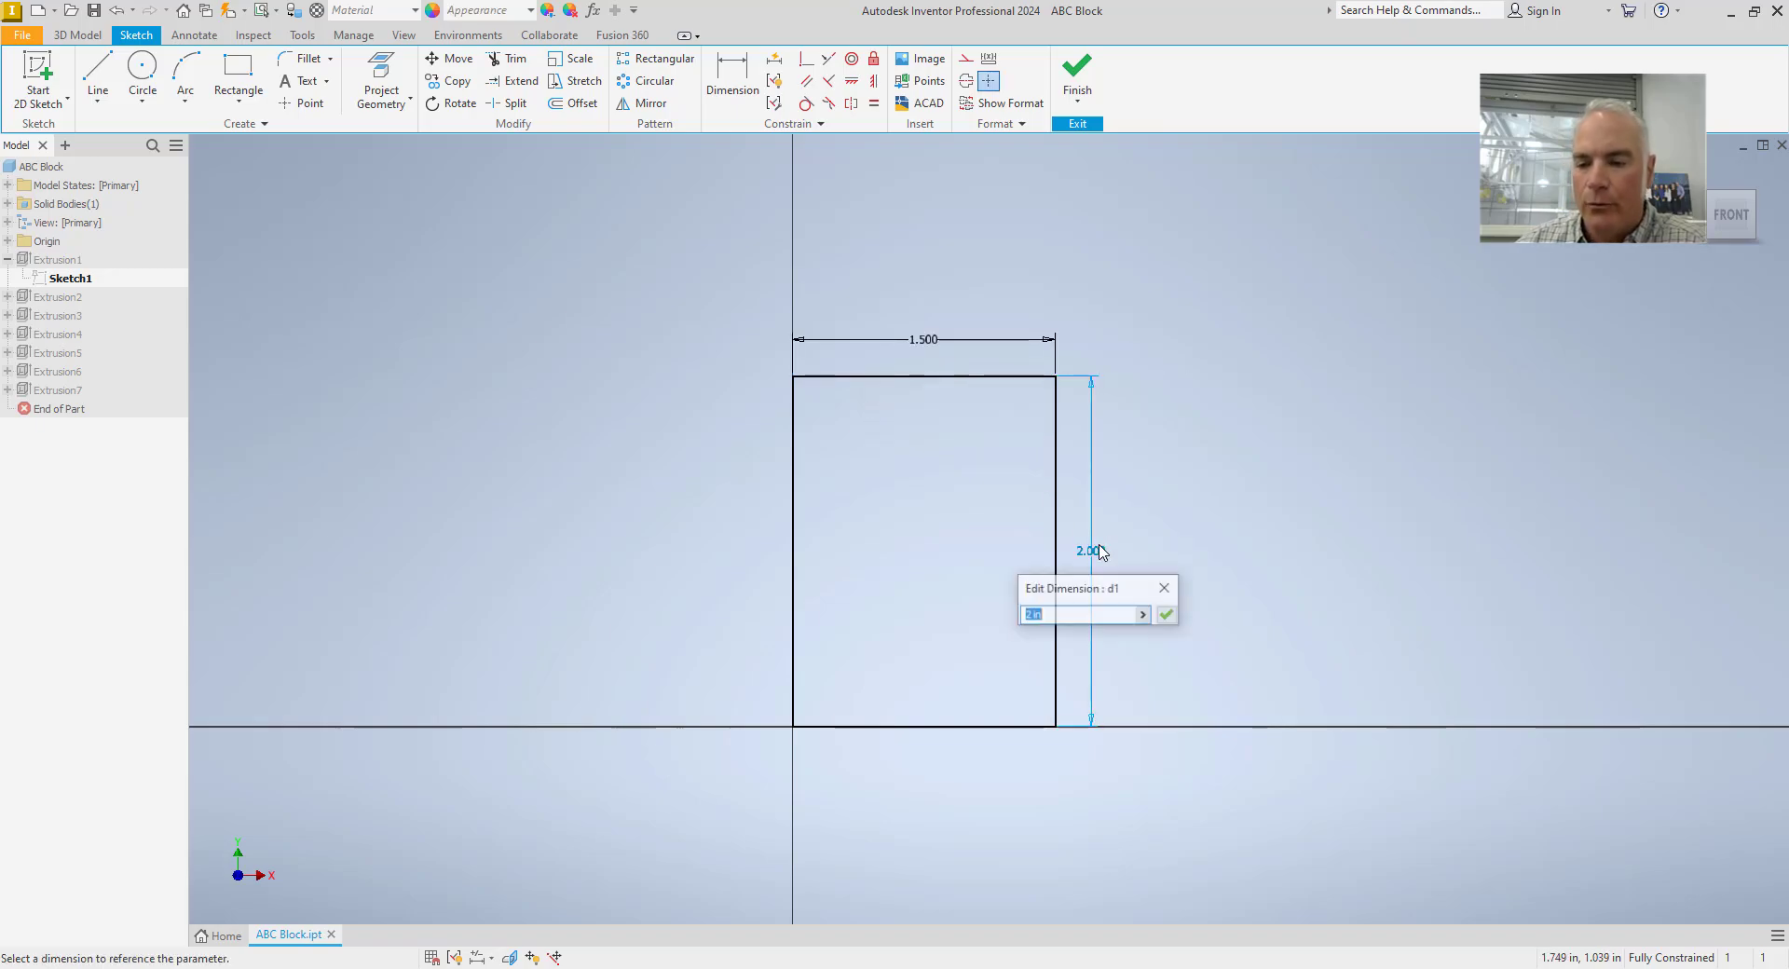
{"action": "type", "text": "1.5"}
{"action": "key", "text": "Return"}
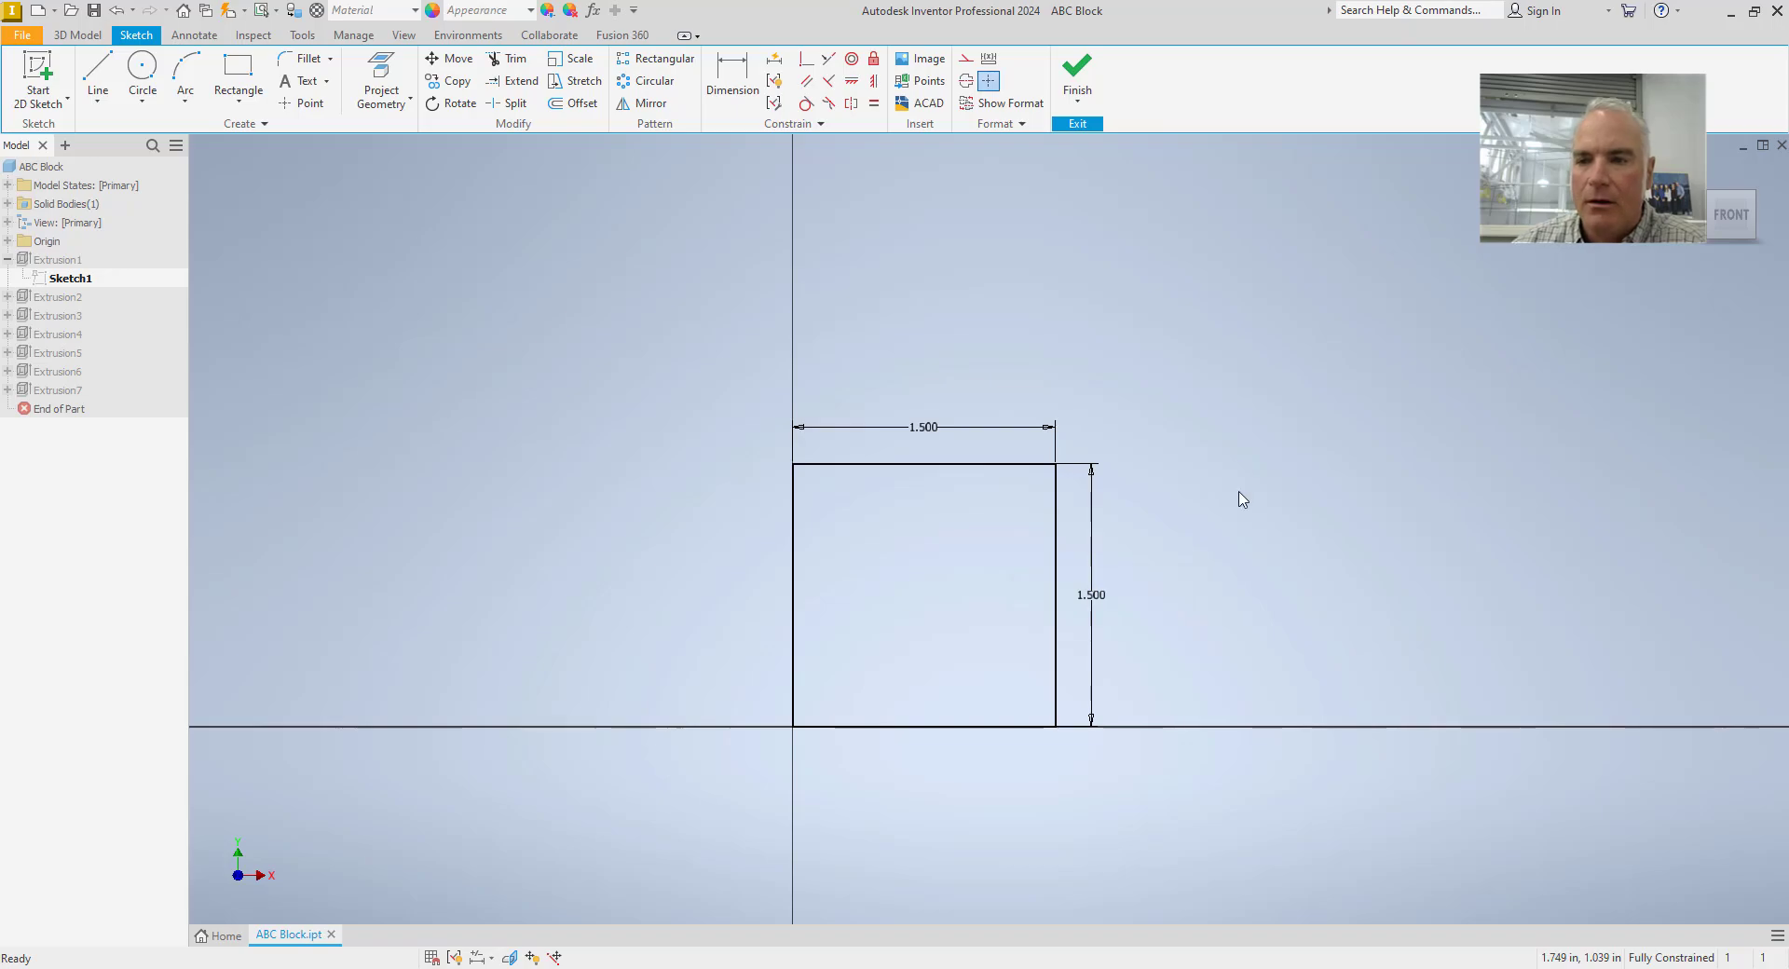
{"action": "left_click", "coordinate": [1078, 69]}
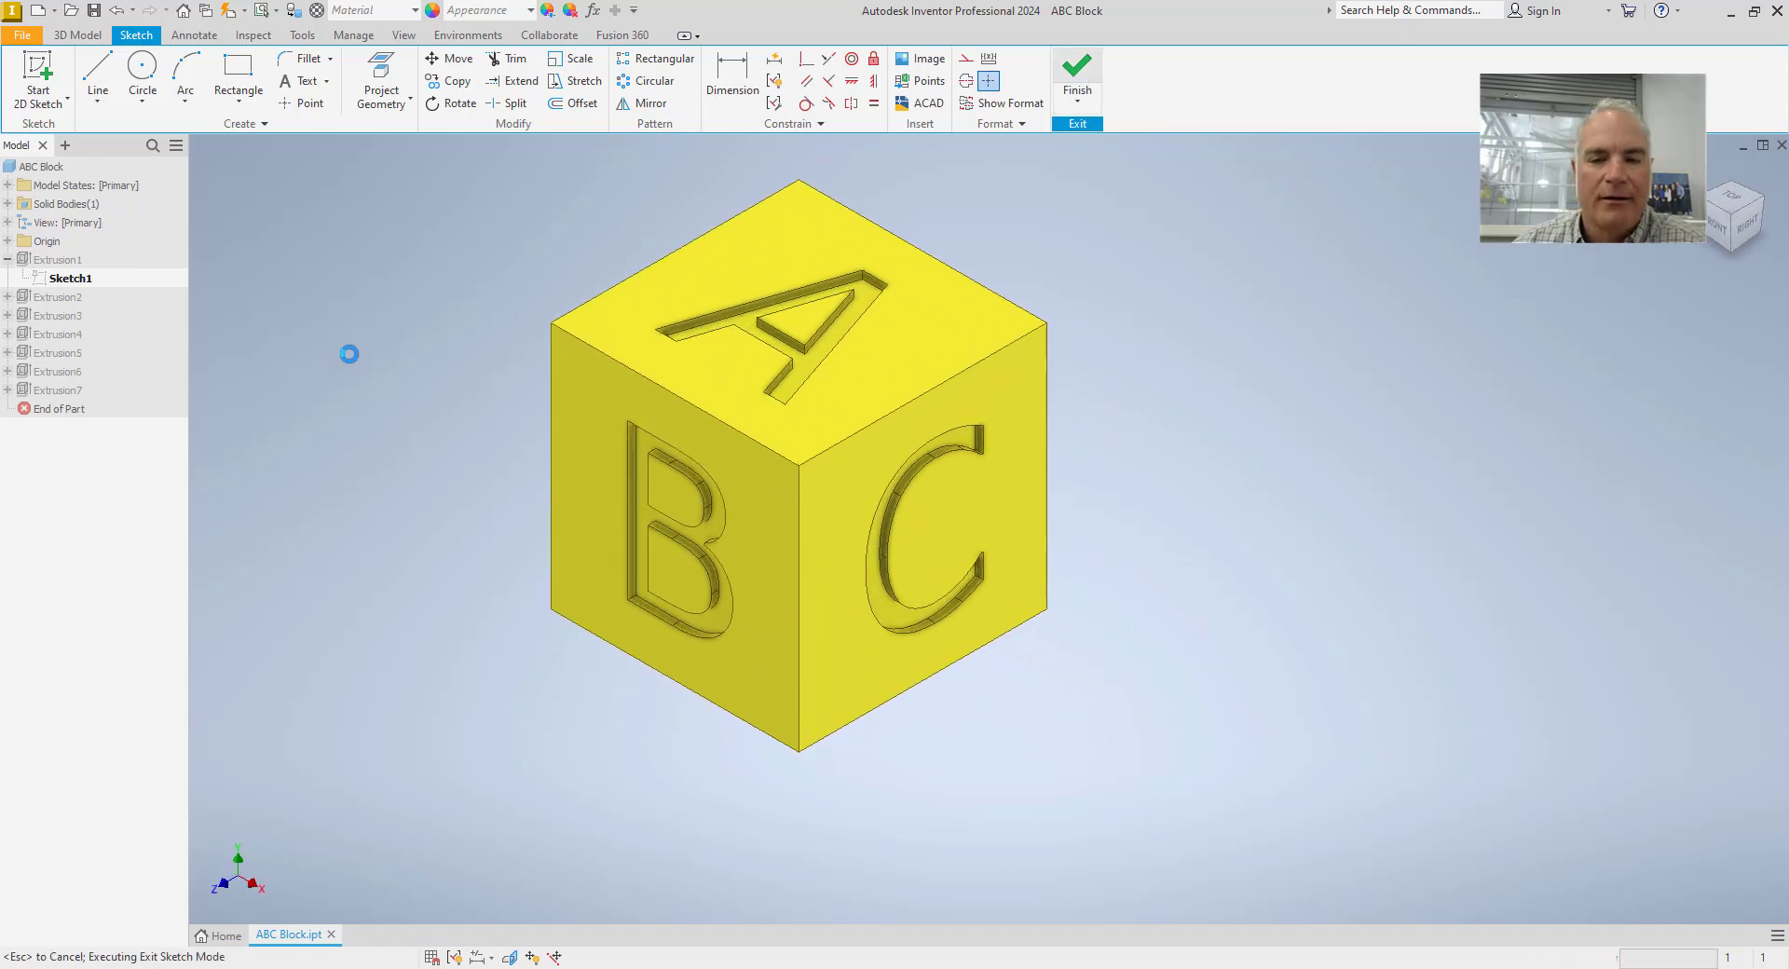
- Edit the Extrusion1 feature and set its distance to 1.5 in
{"action": "right_click", "coordinate": [54, 270]}
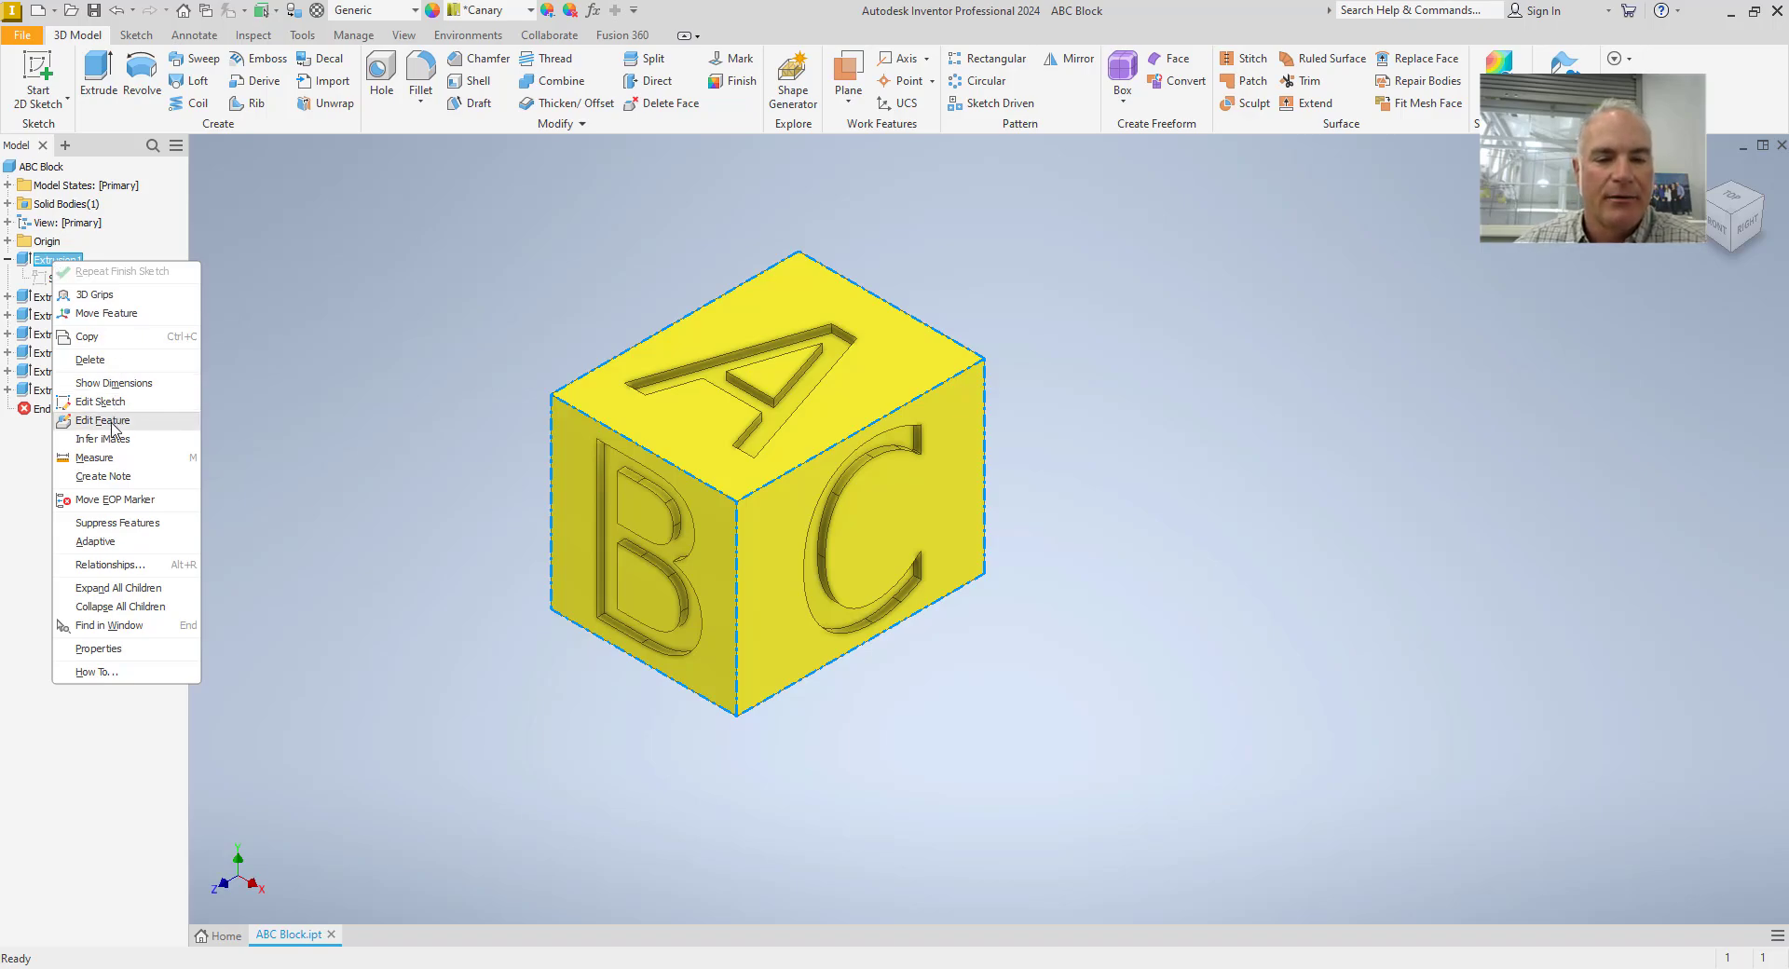
{"action": "left_click", "coordinate": [112, 424]}
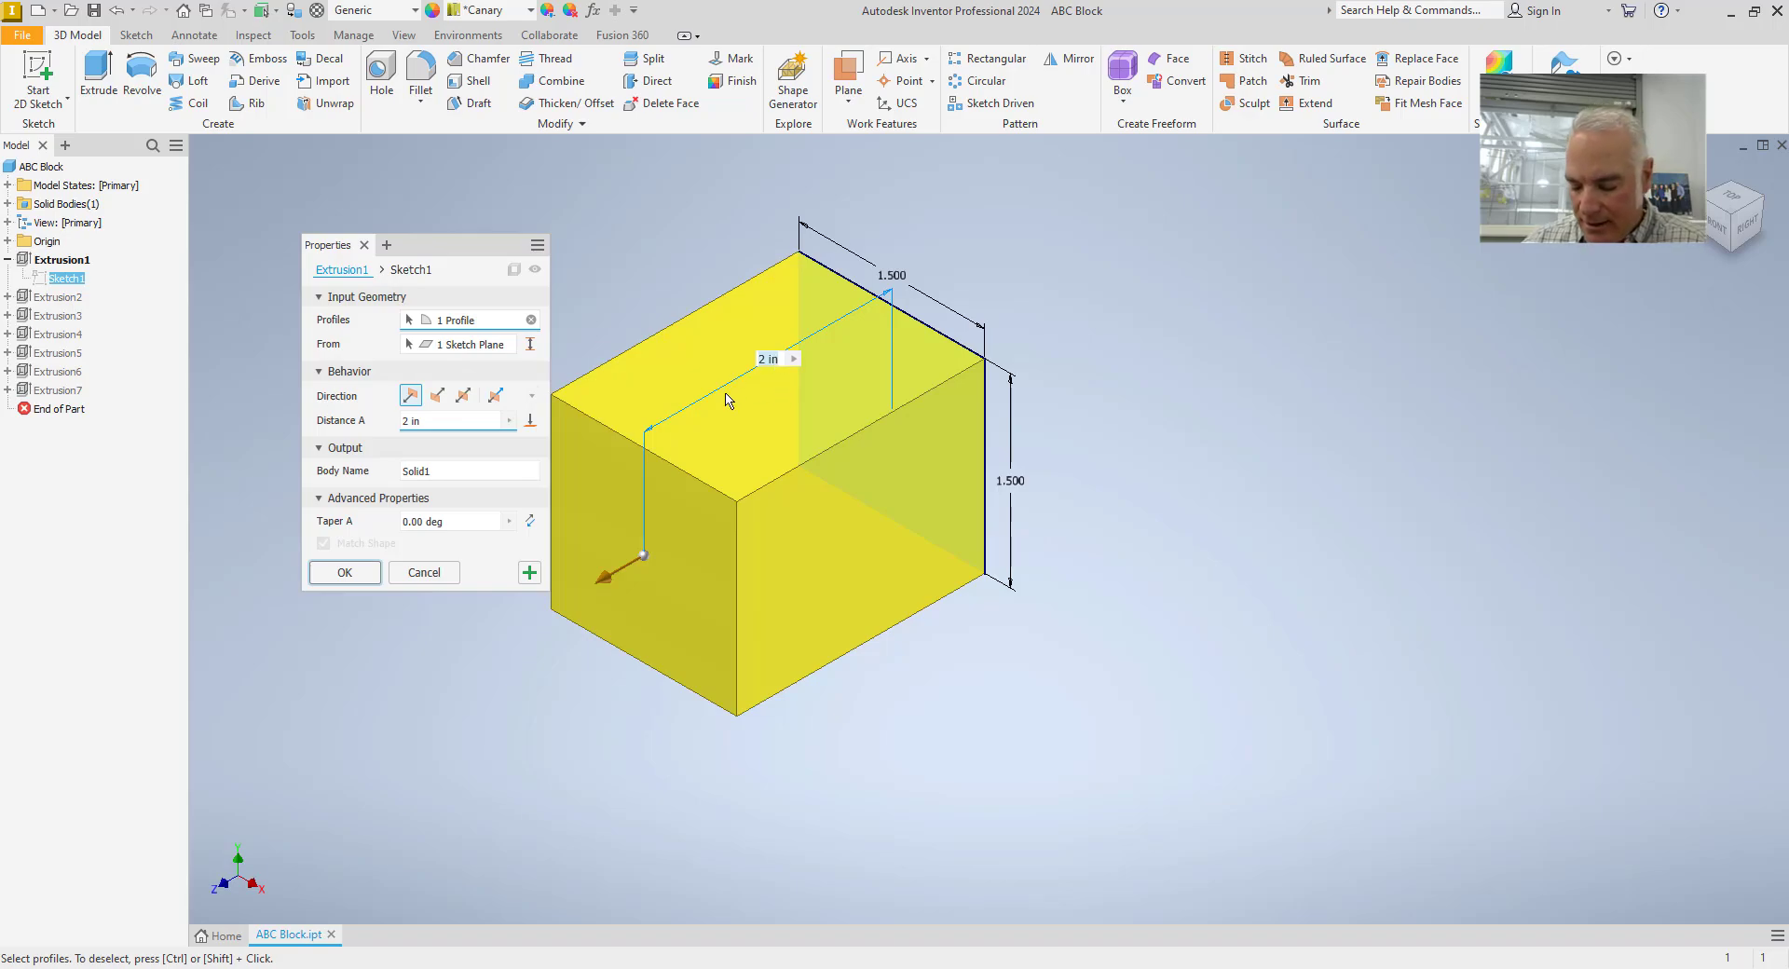
{"action": "type", "text": "1.5"}
{"action": "key", "text": "Return"}
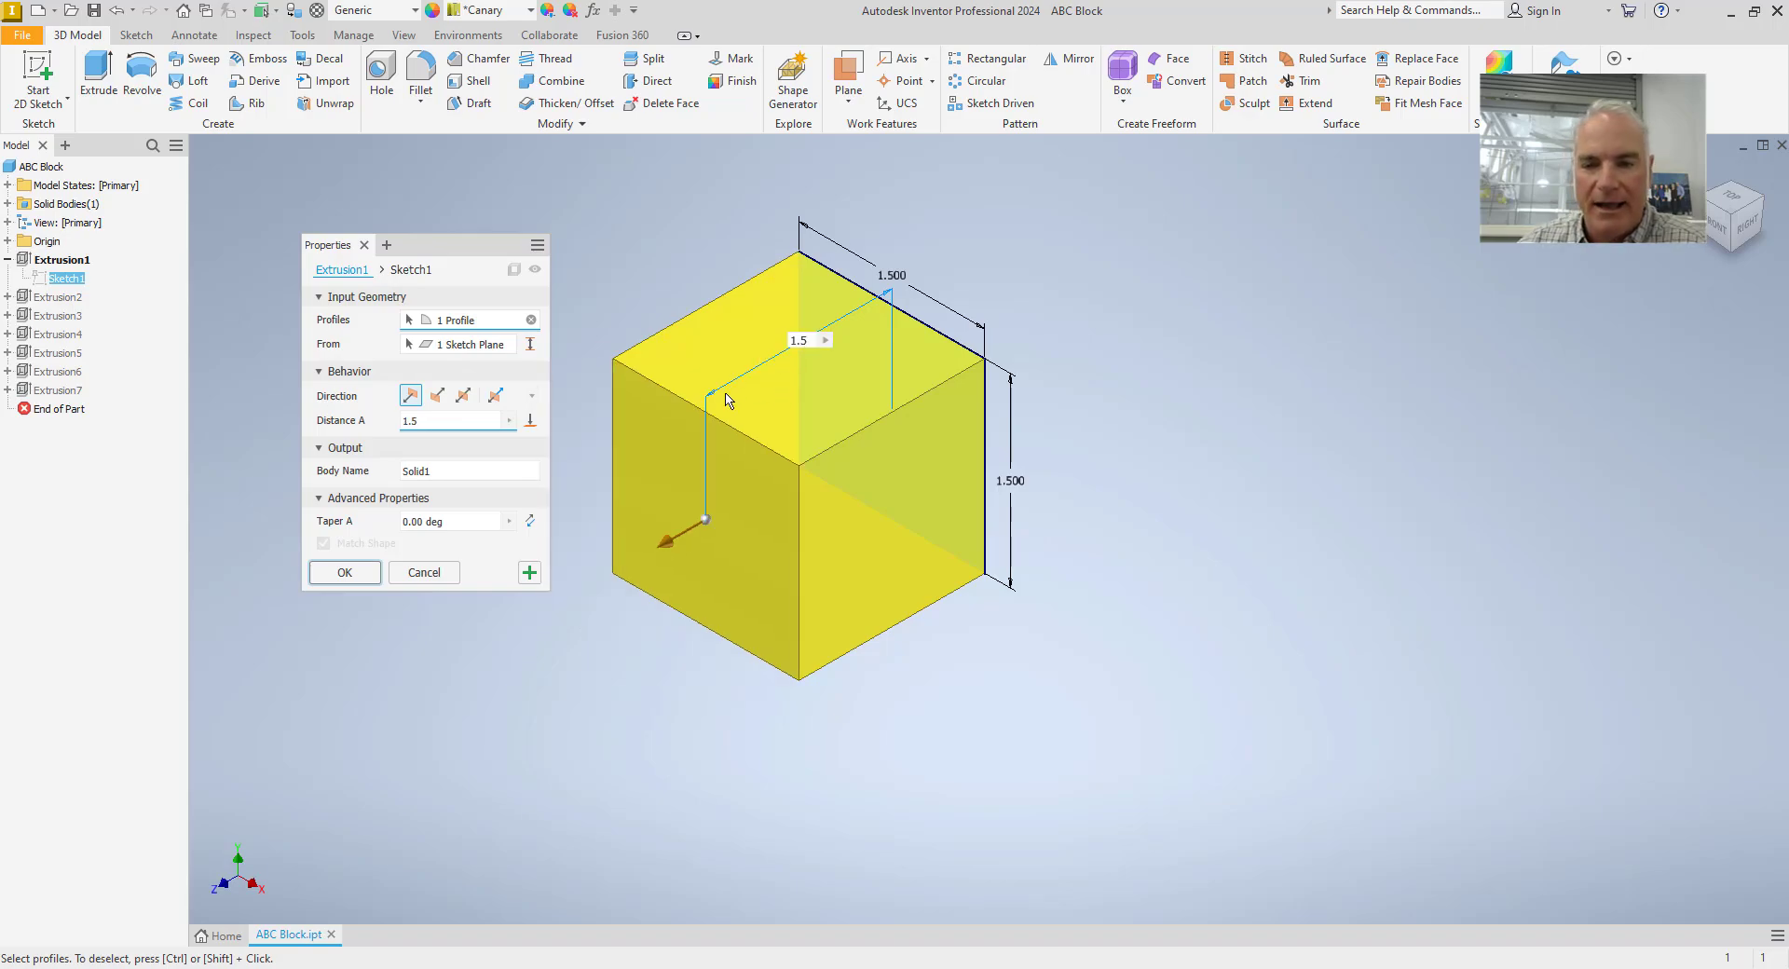
{"action": "left_click", "coordinate": [364, 572]}
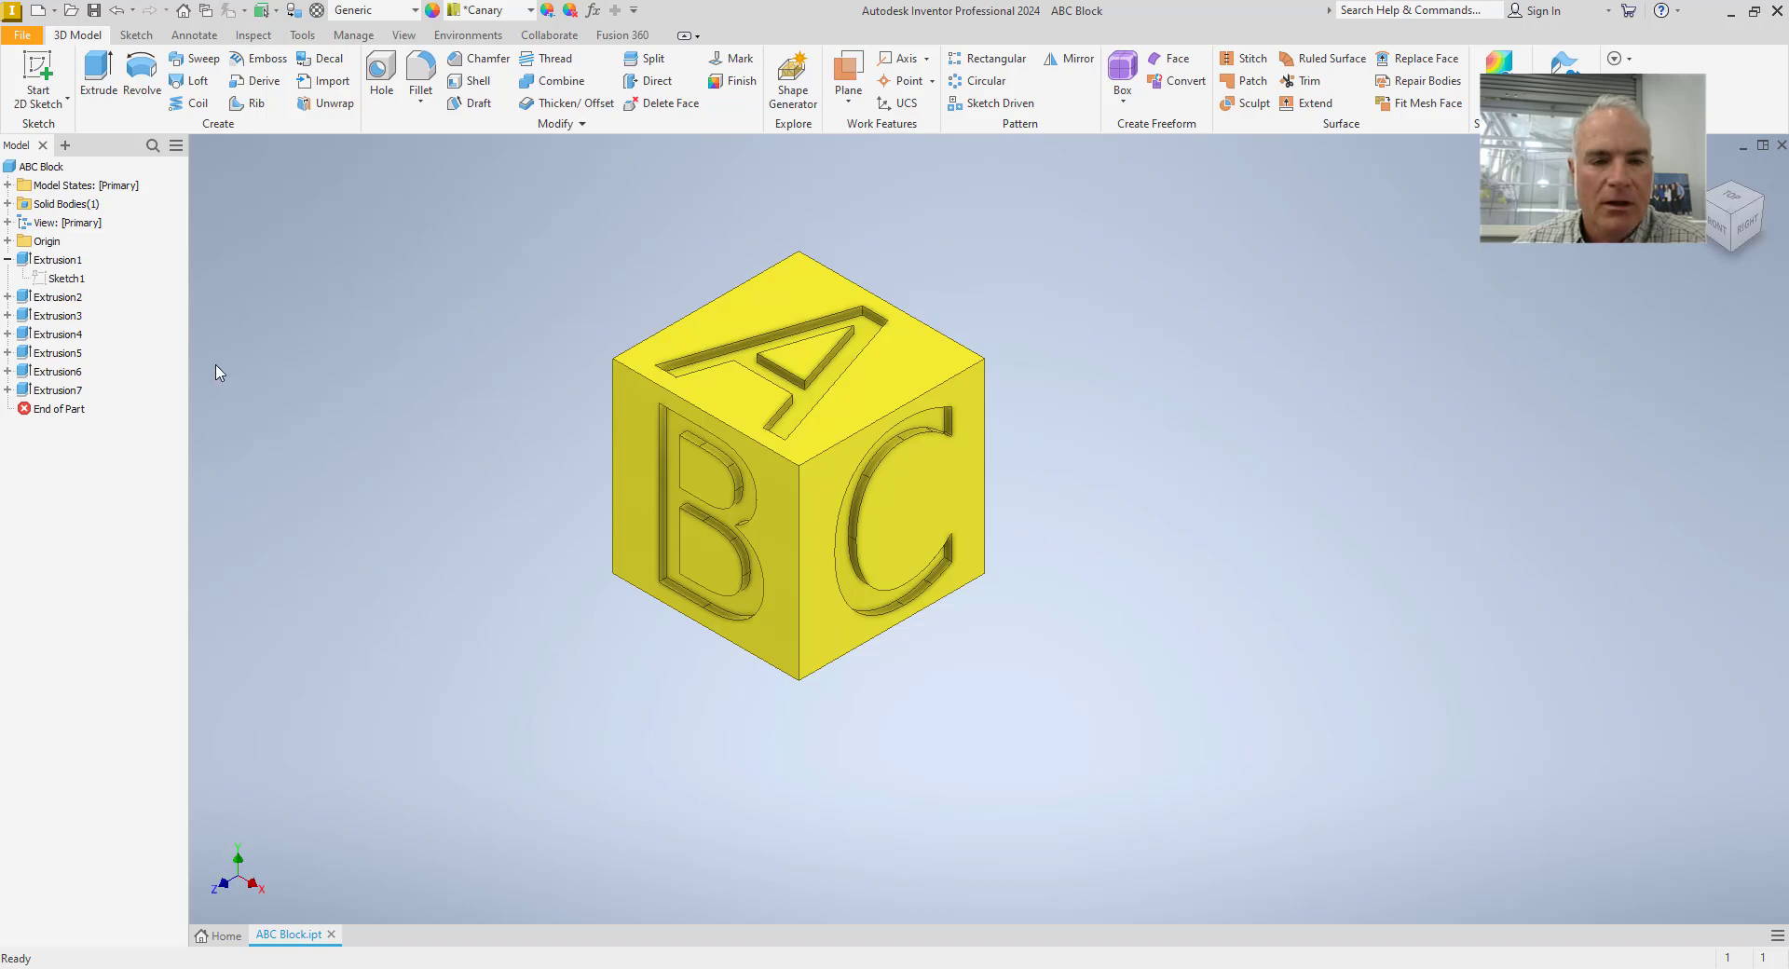
- Review the feature settings of Extrusion1 and close them without changing anything
{"action": "right_click", "coordinate": [65, 269]}
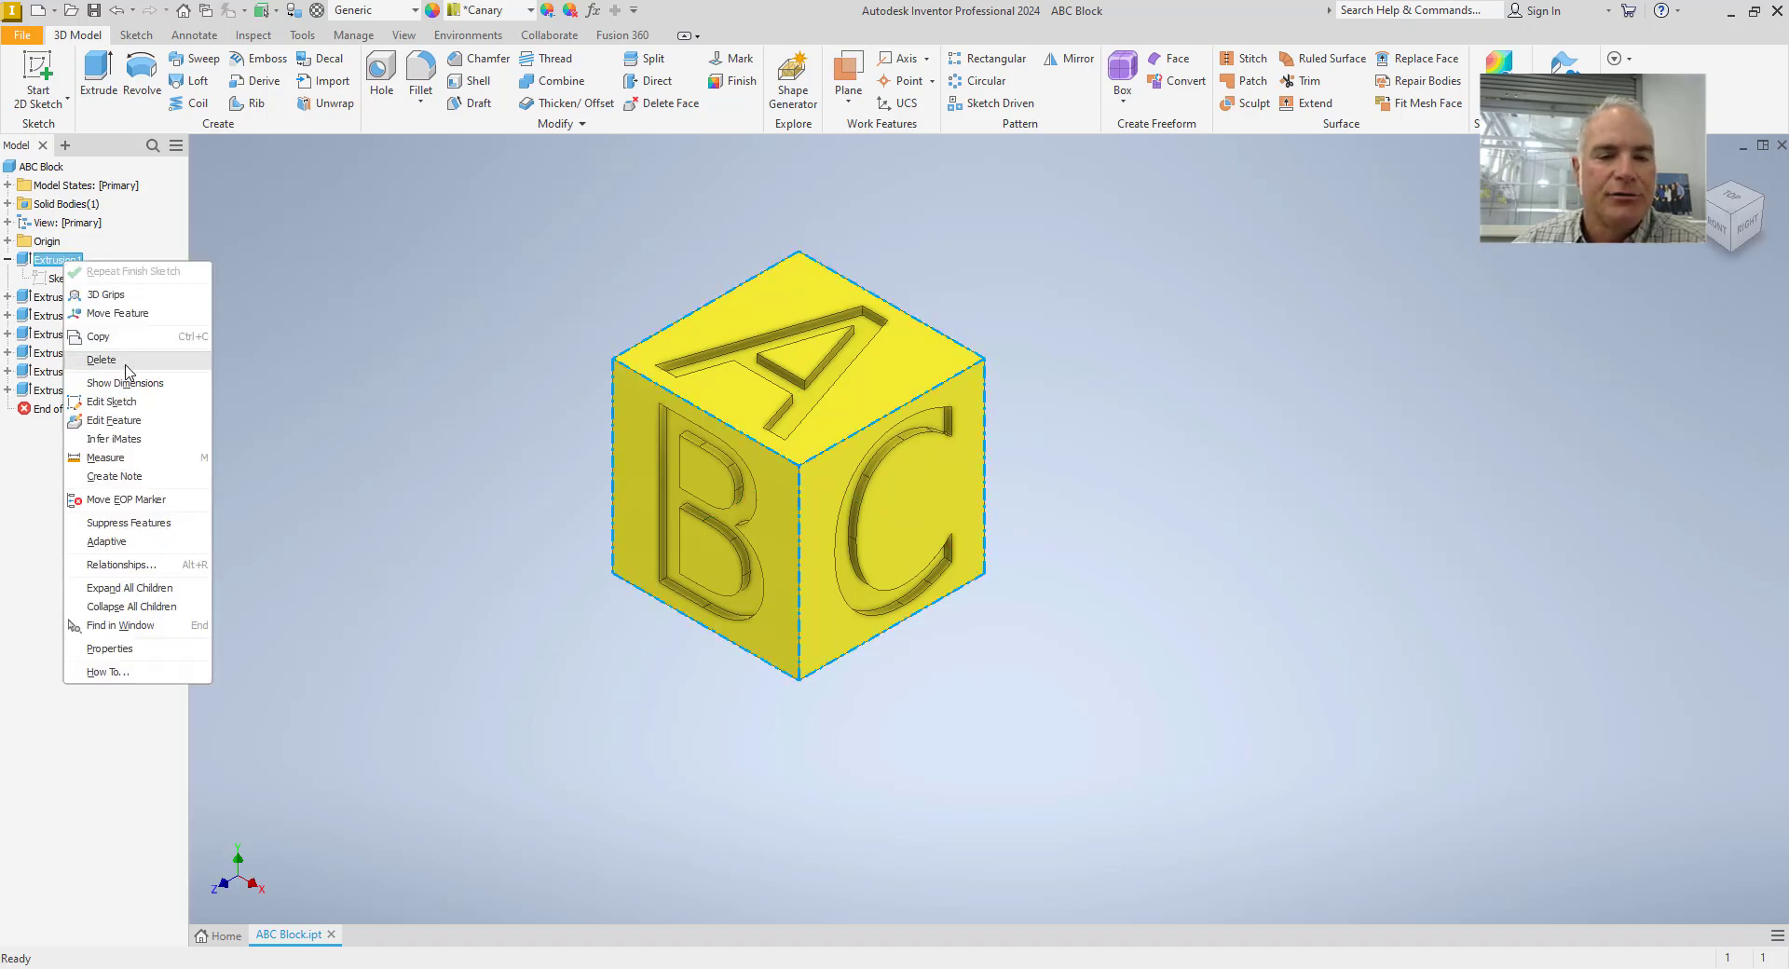
{"action": "left_click", "coordinate": [114, 421]}
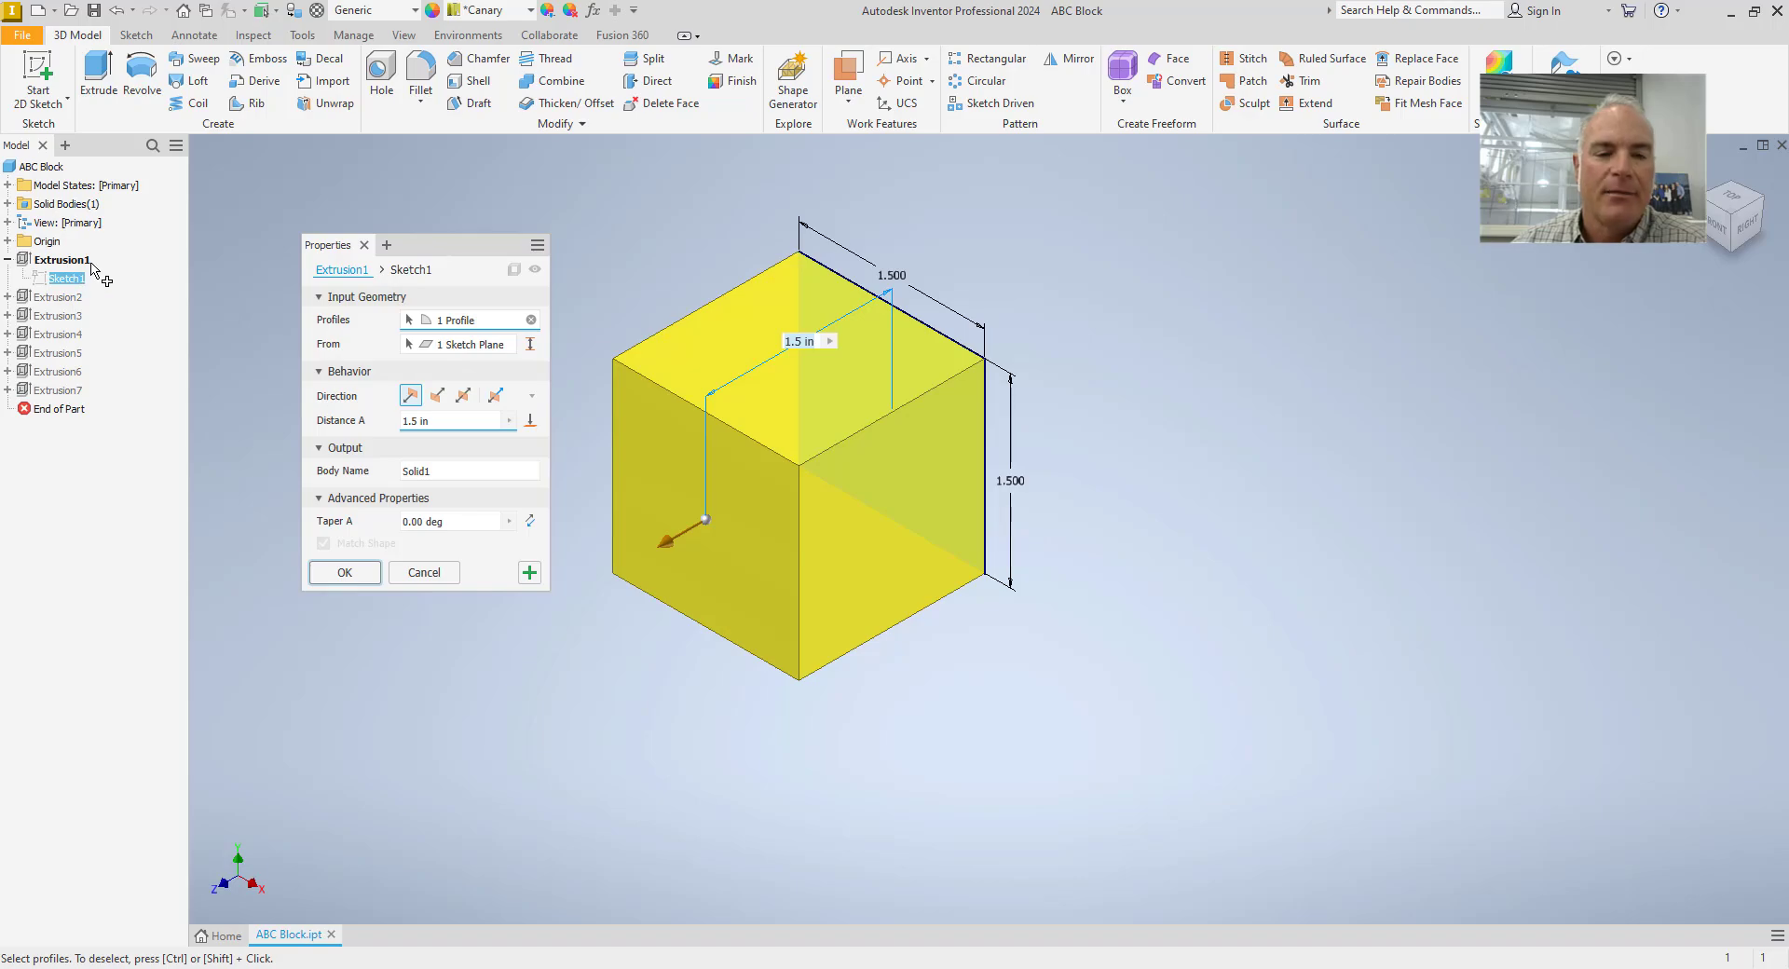
{"action": "left_click", "coordinate": [343, 572]}
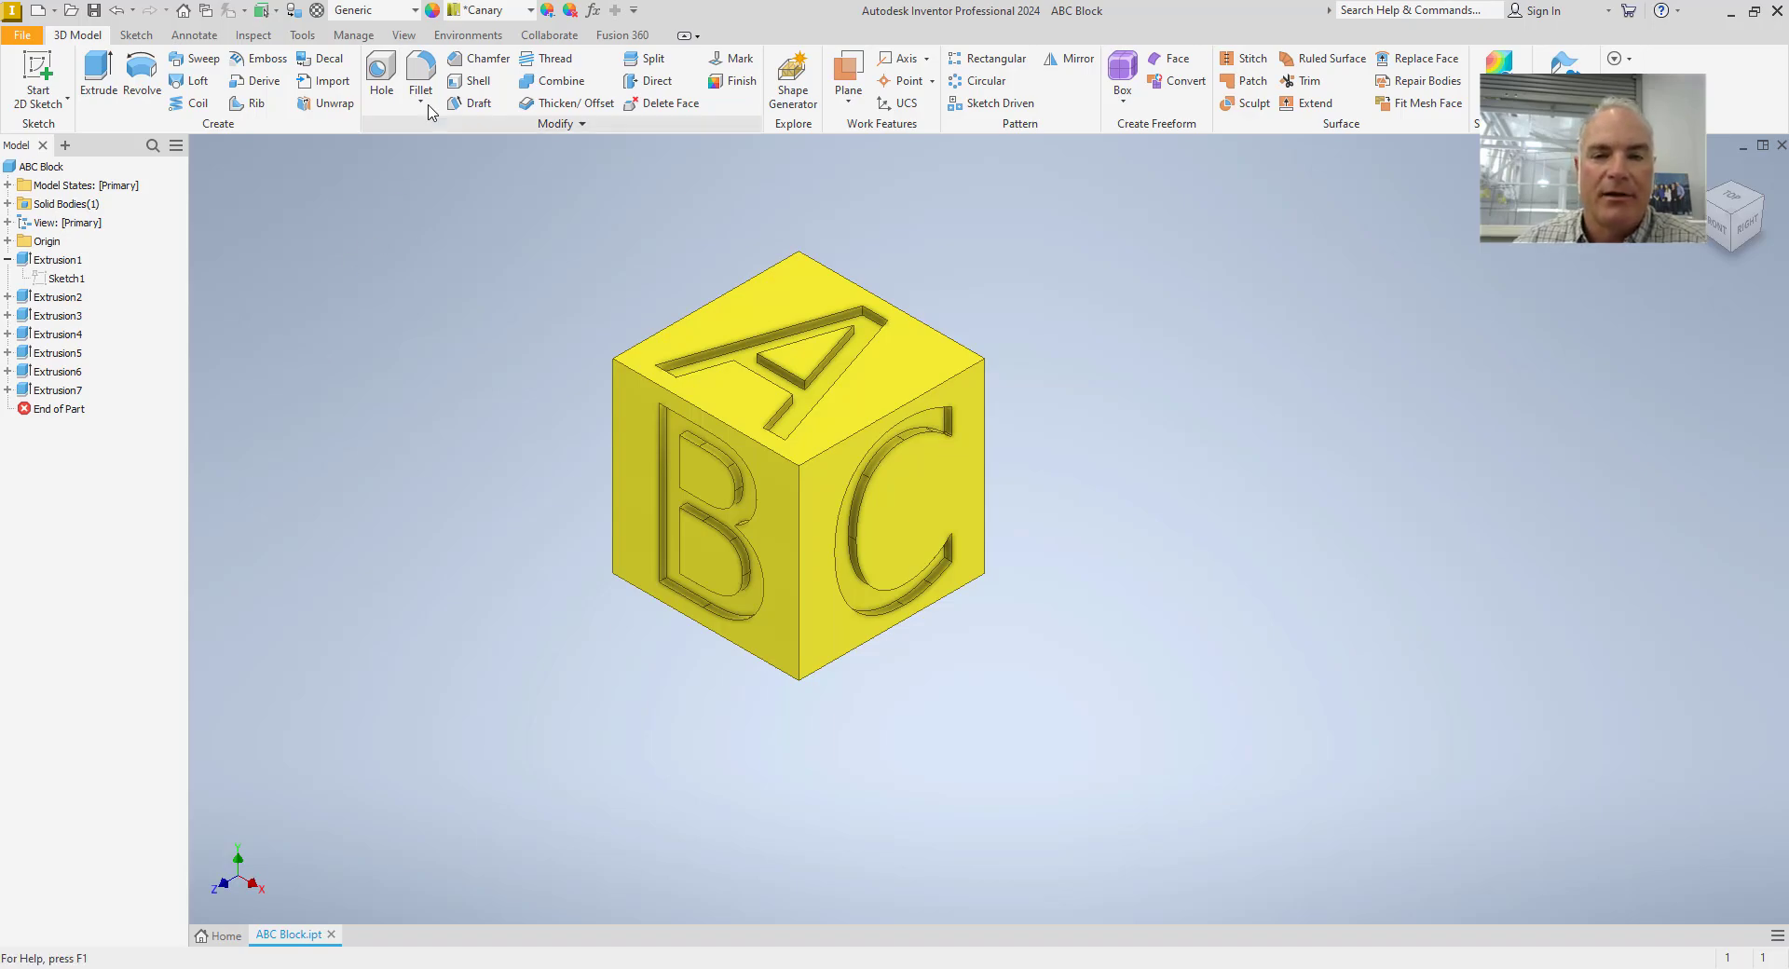
- Start a constant-radius fillet of 0.0625 in and select the four edges of the face with the letter A
{"action": "left_click", "coordinate": [430, 76]}
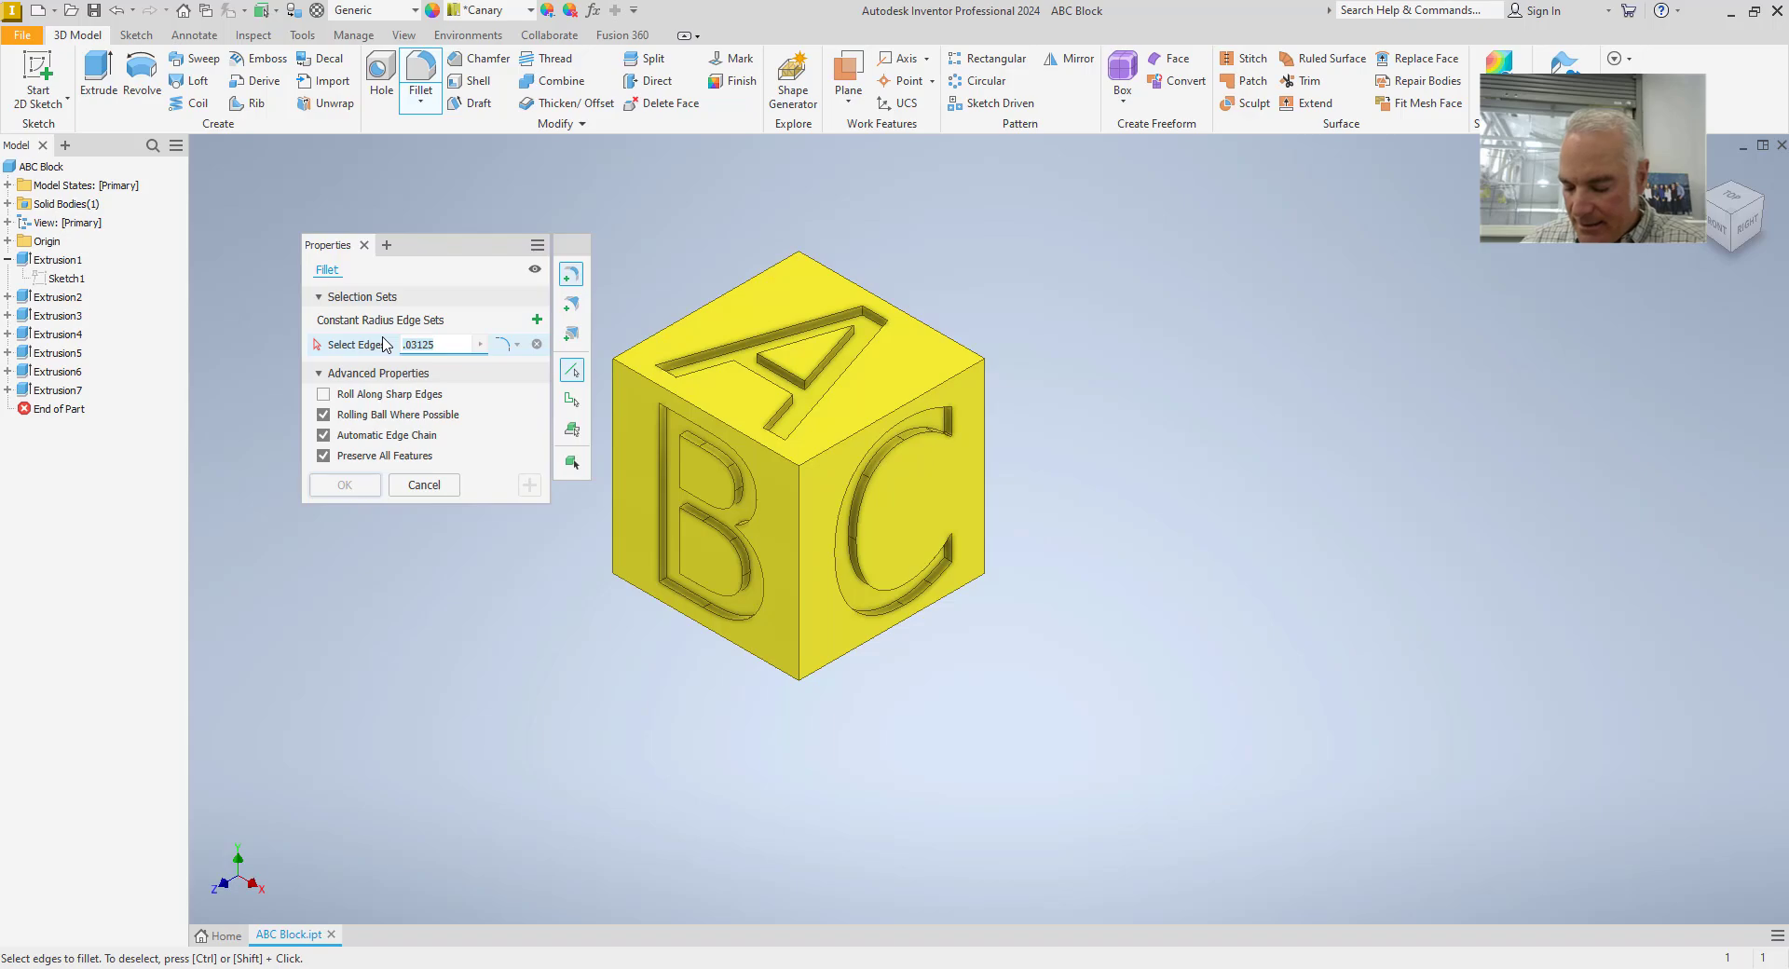
{"action": "type", "text": ".06"}
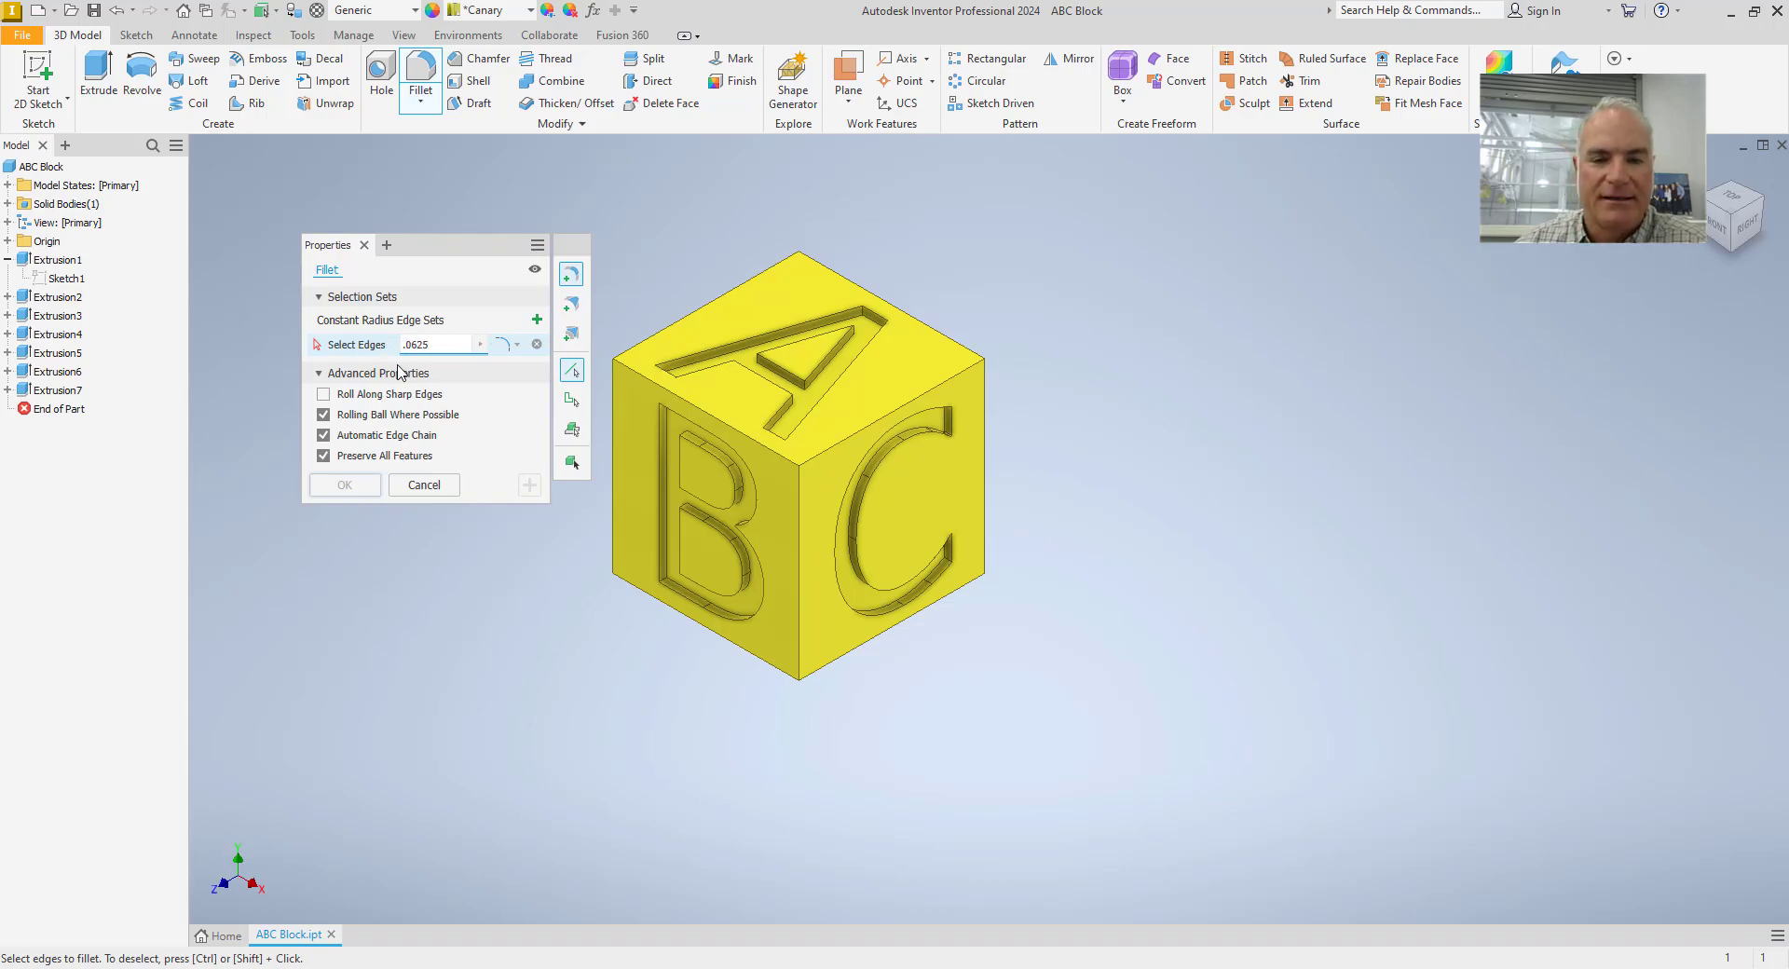
{"action": "left_click", "coordinate": [658, 336]}
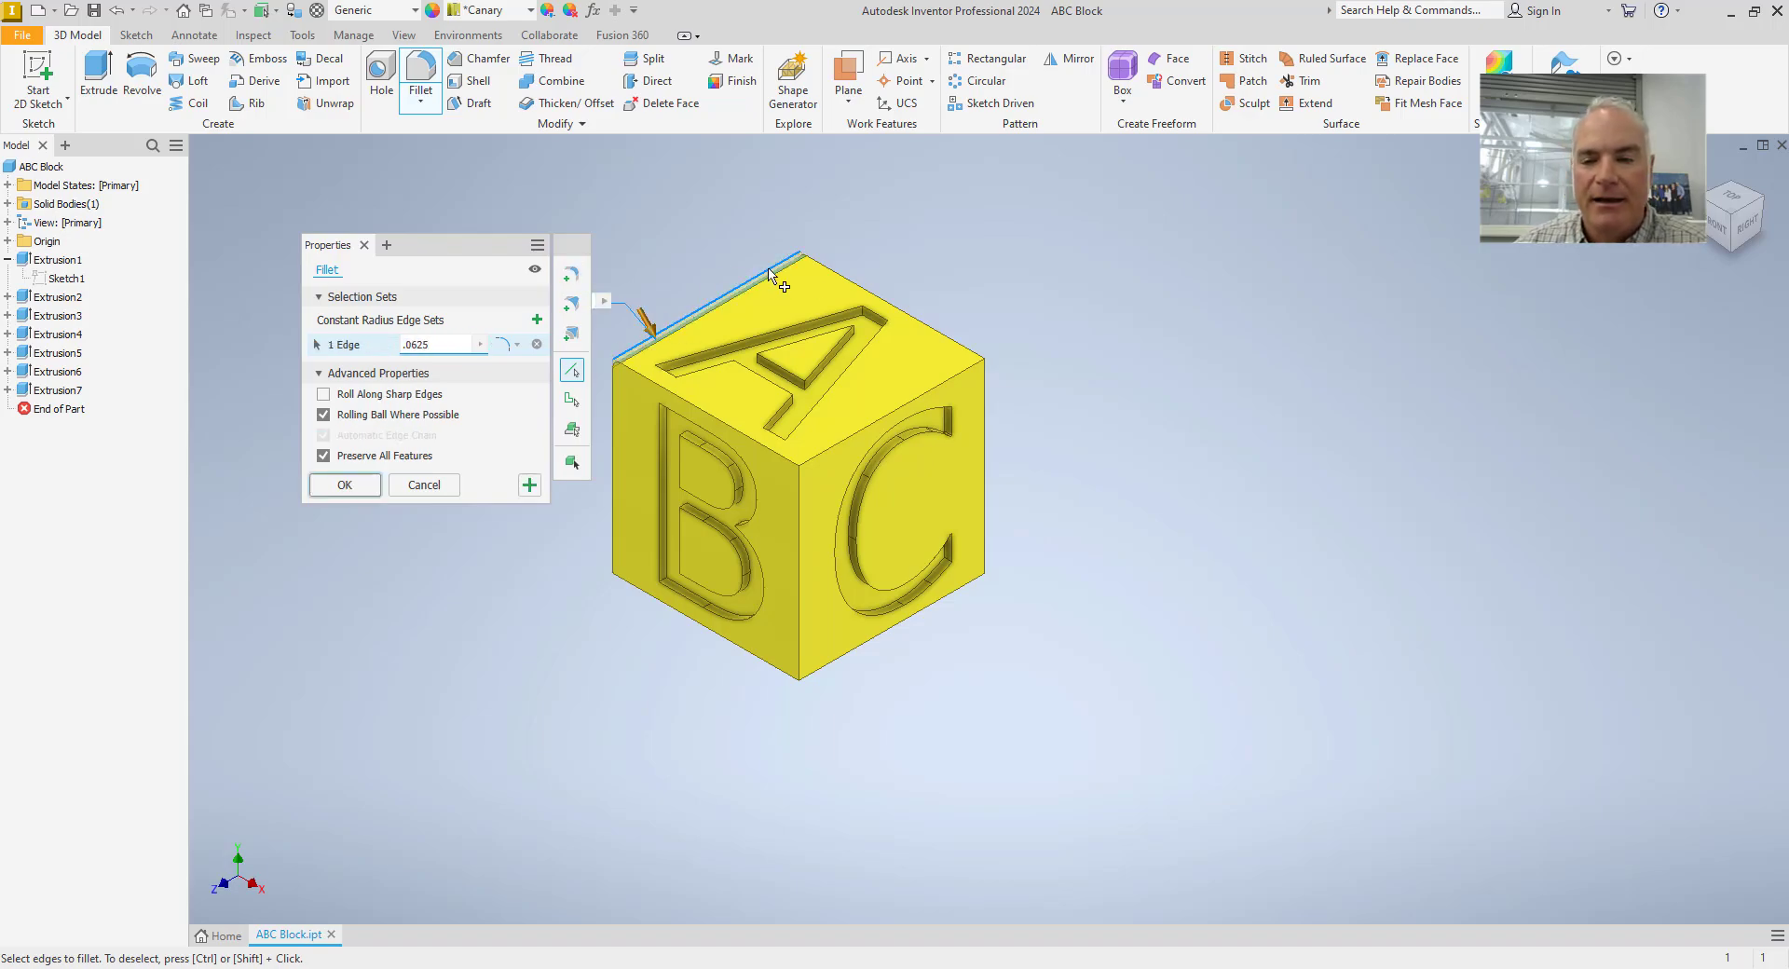
{"action": "left_click", "coordinate": [827, 270]}
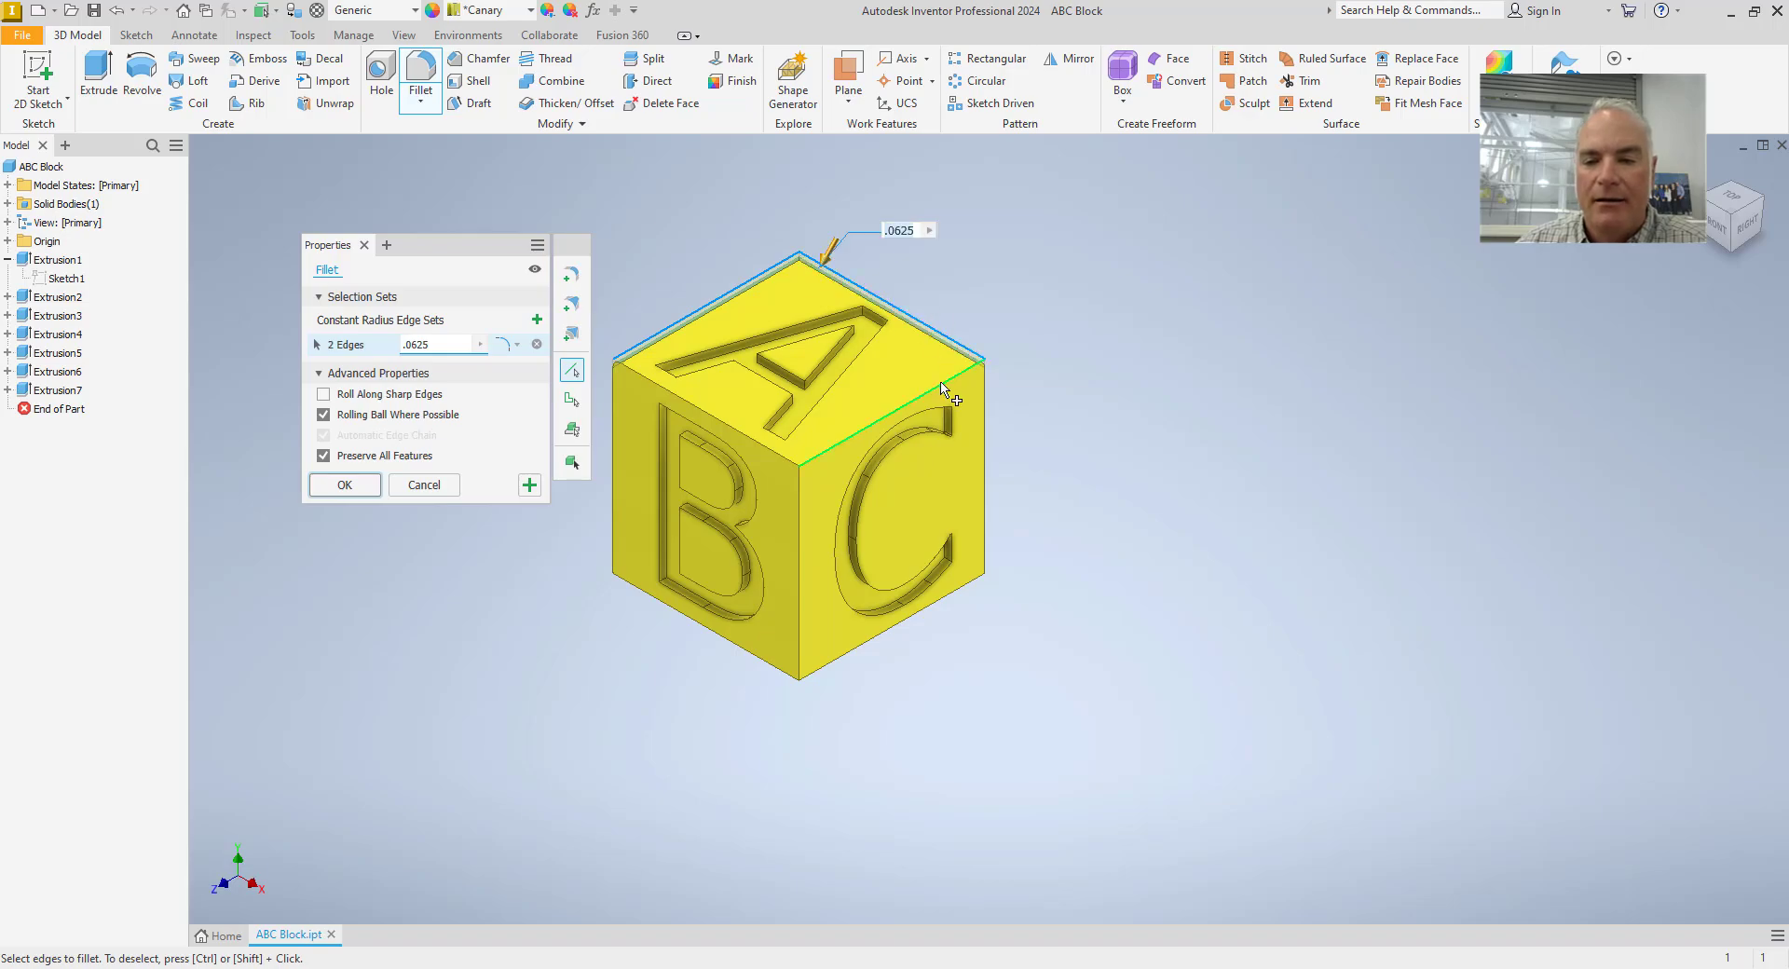
{"action": "left_click", "coordinate": [946, 380]}
{"action": "left_click", "coordinate": [755, 443]}
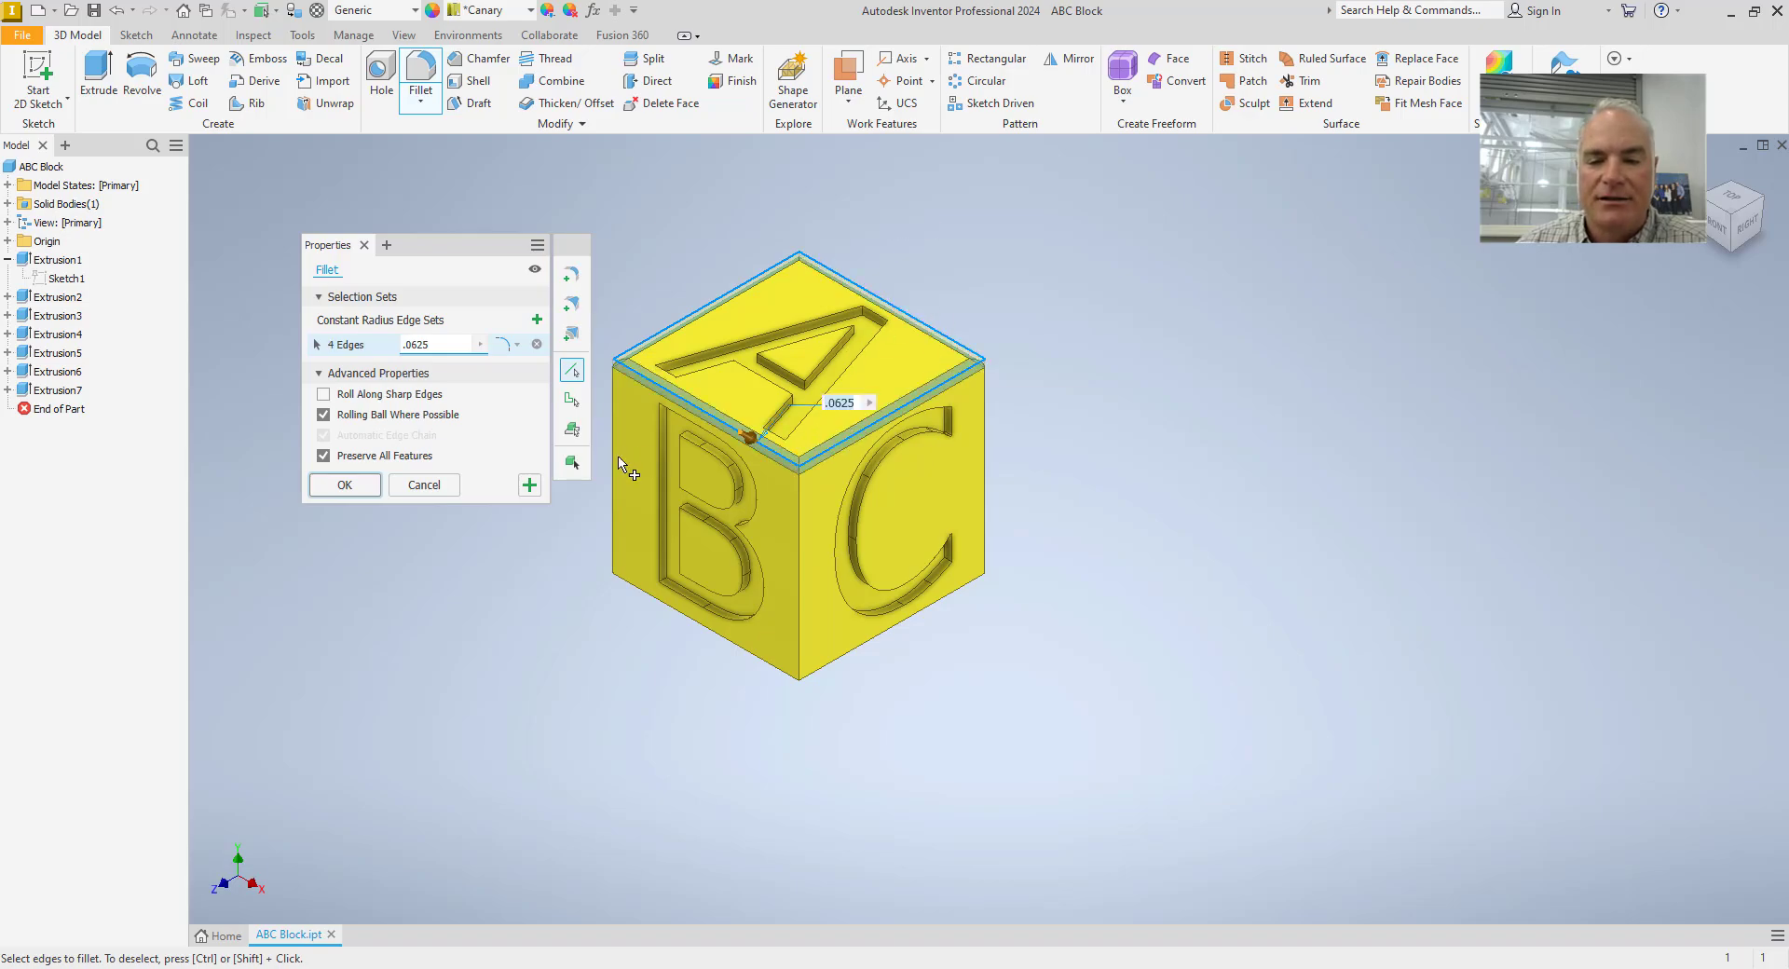
- Add the block's four vertical edges and four base edges to the fillet selection, and create the fillet
{"action": "left_click", "coordinate": [615, 461]}
{"action": "left_click", "coordinate": [797, 570]}
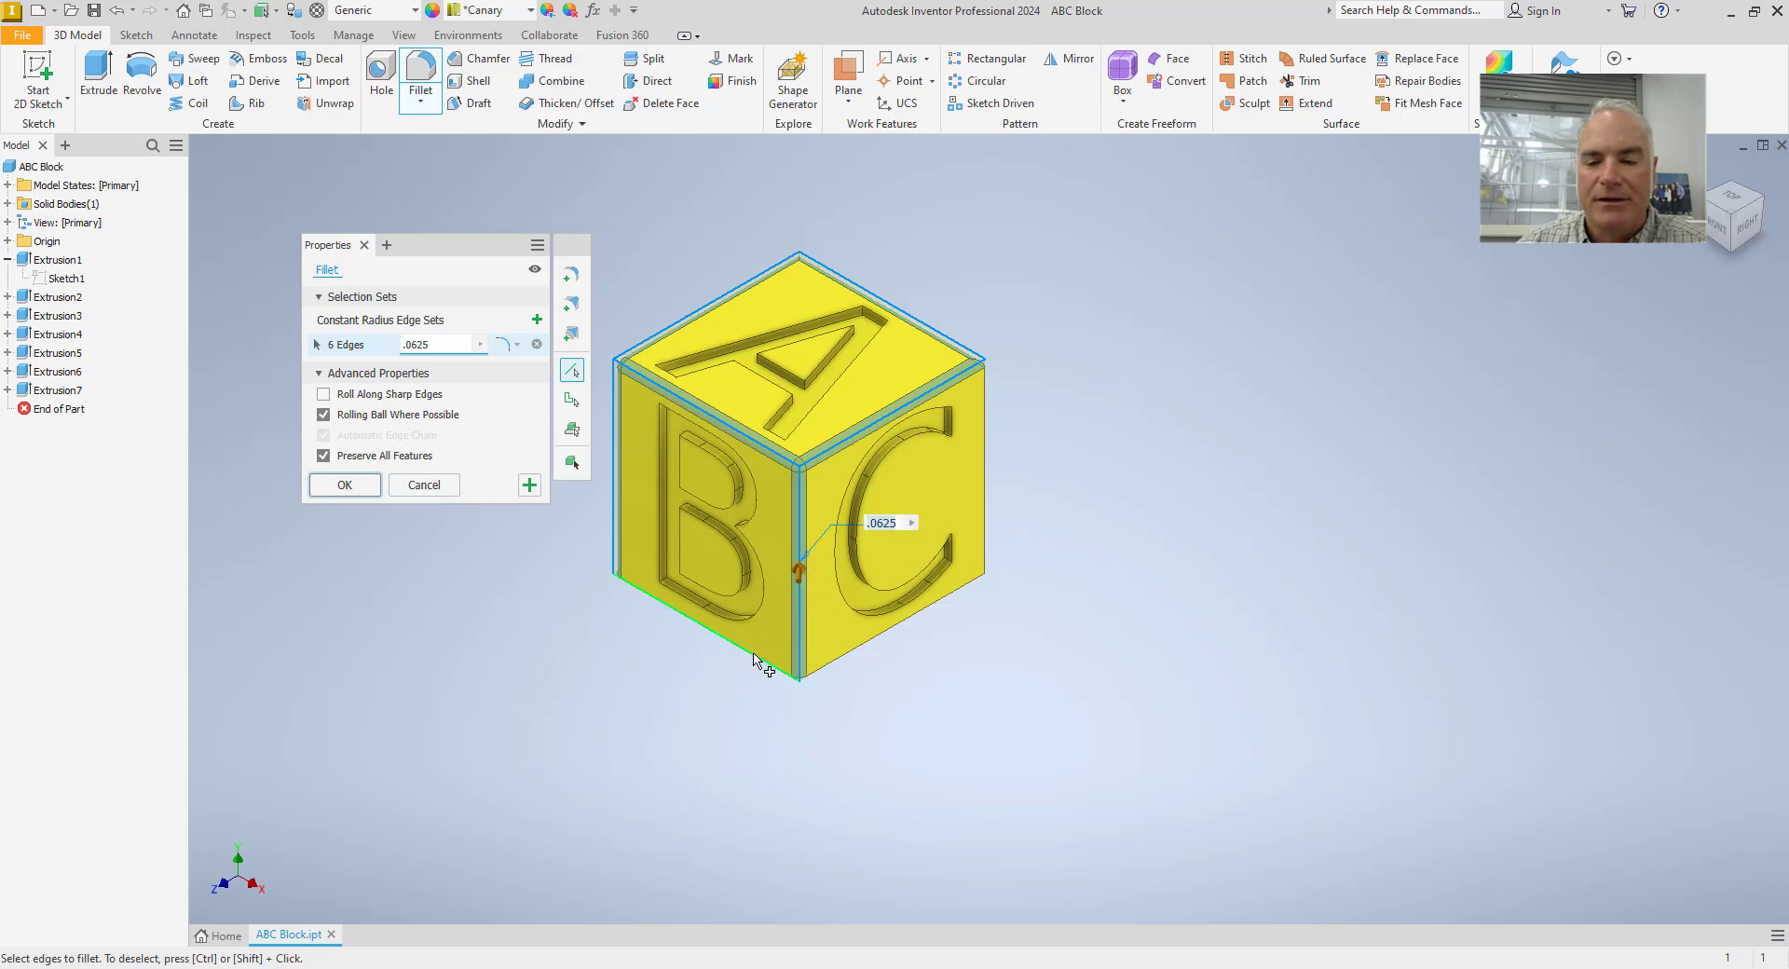
{"action": "left_click", "coordinate": [756, 655]}
{"action": "left_click", "coordinate": [876, 643]}
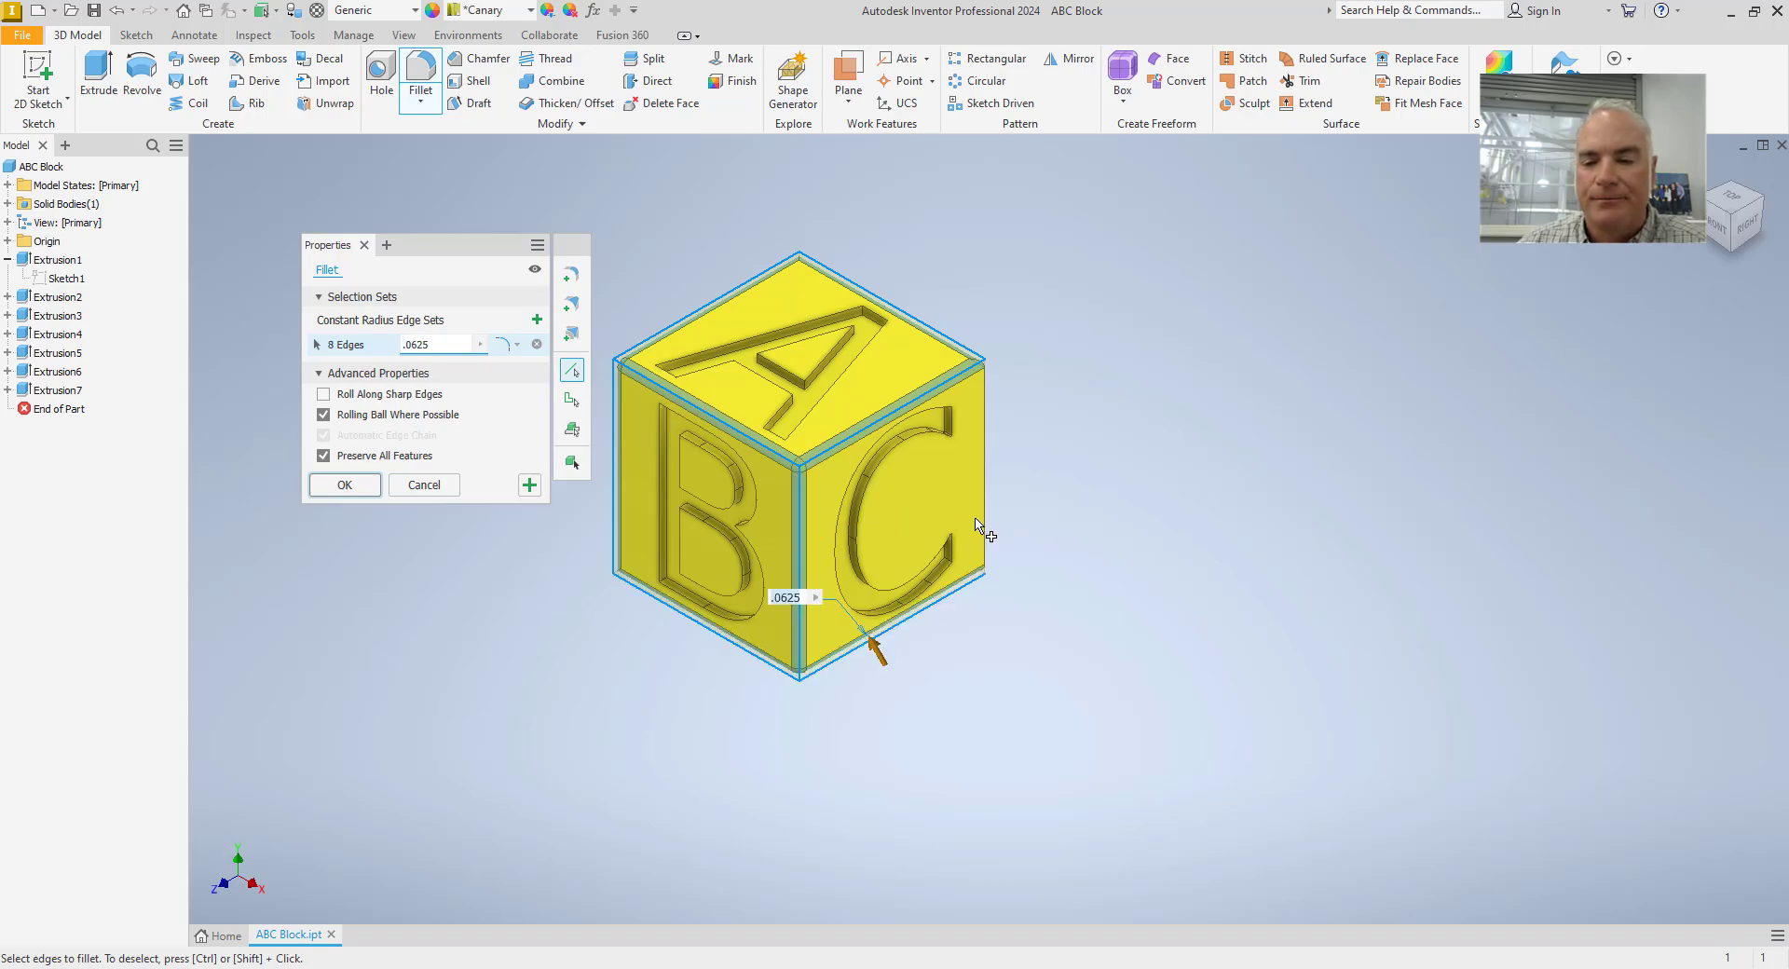
{"action": "left_click", "coordinate": [984, 518]}
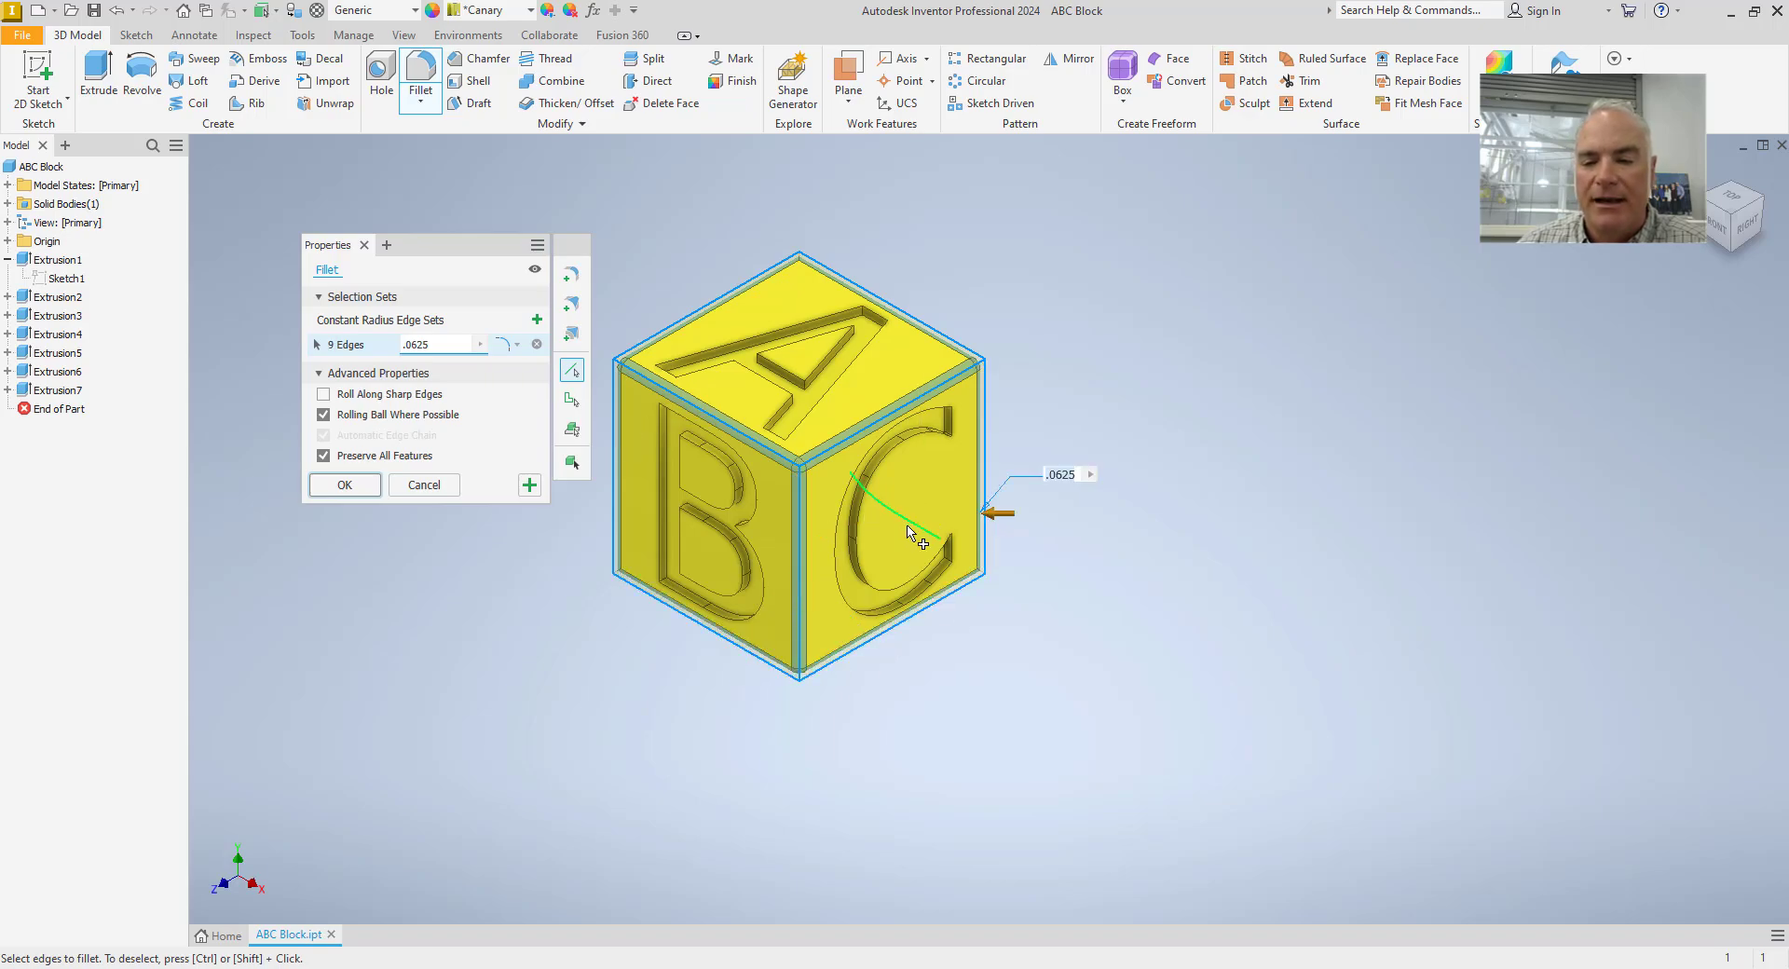
{"action": "left_click", "coordinate": [909, 533]}
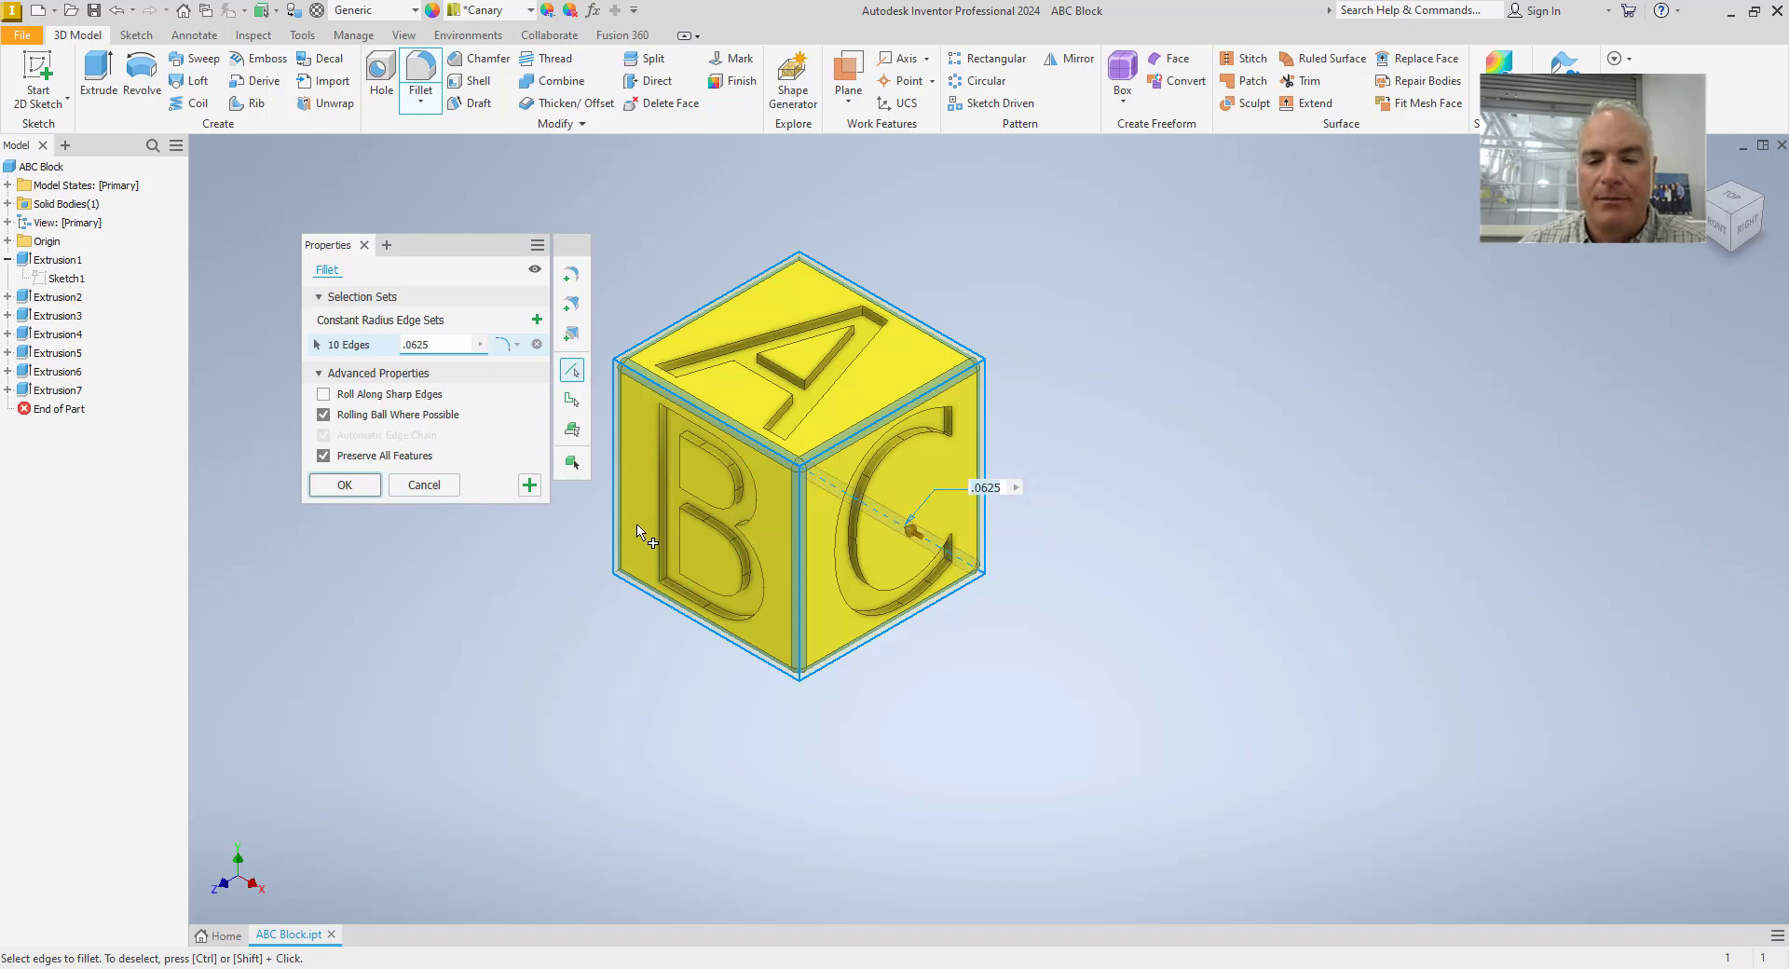
{"action": "left_click", "coordinate": [635, 561]}
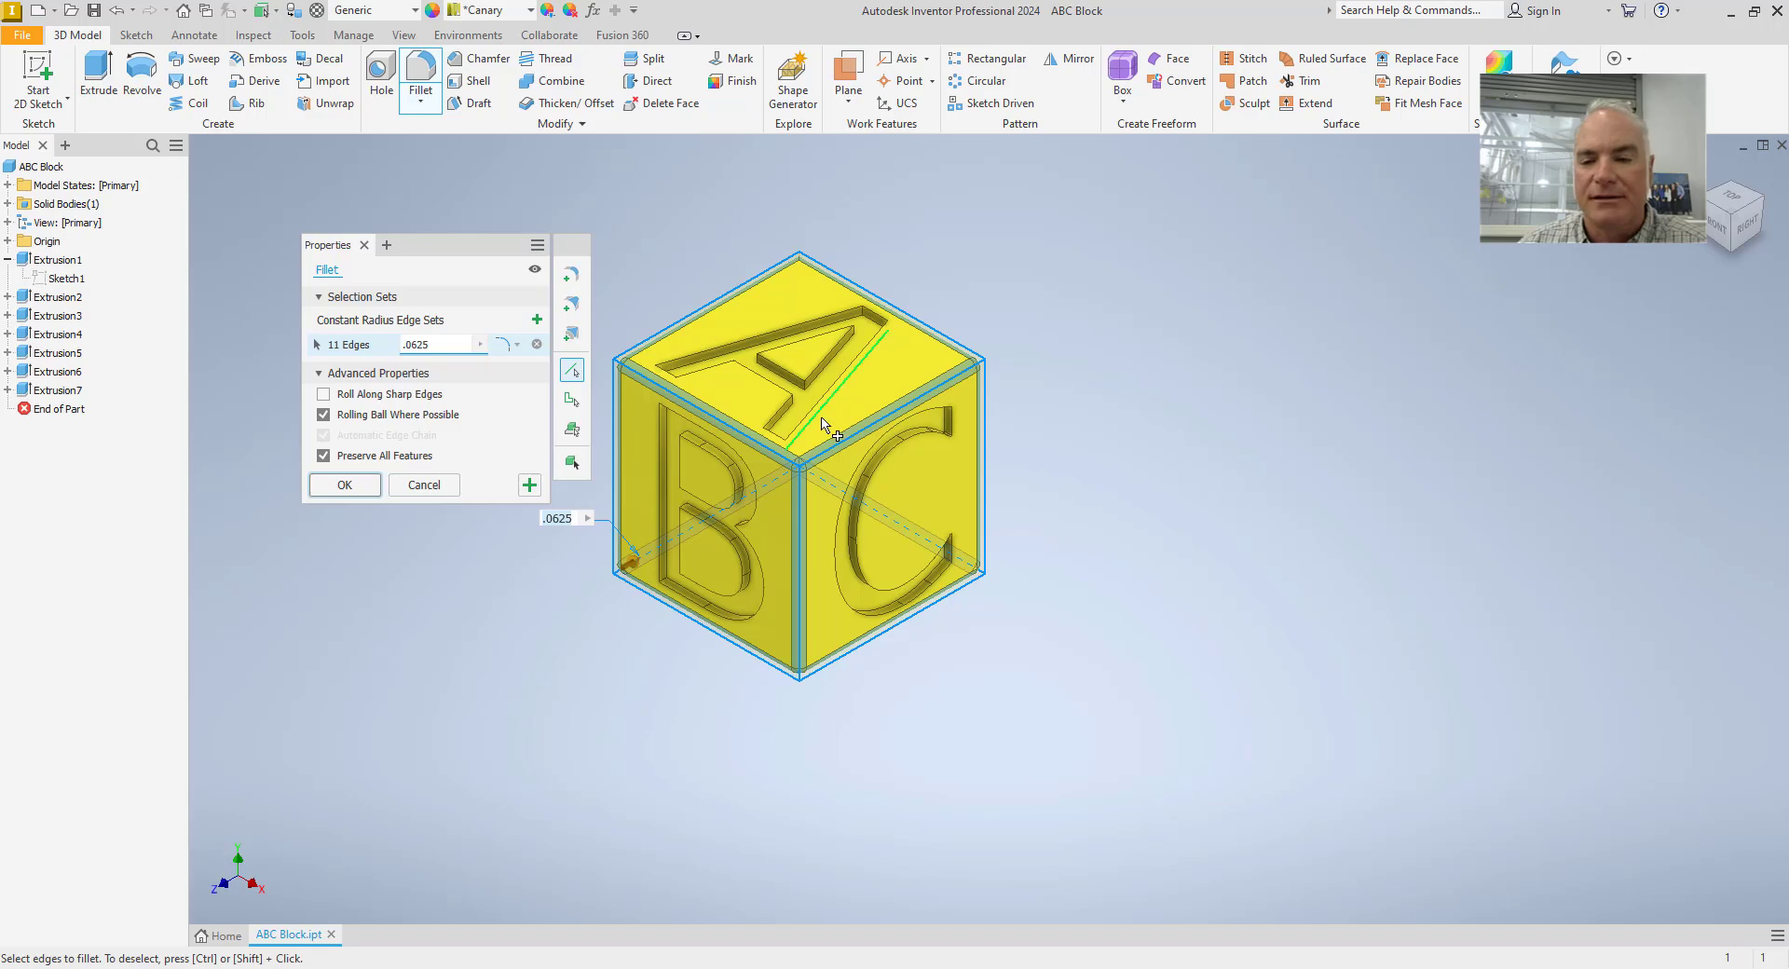
{"action": "left_click", "coordinate": [807, 315]}
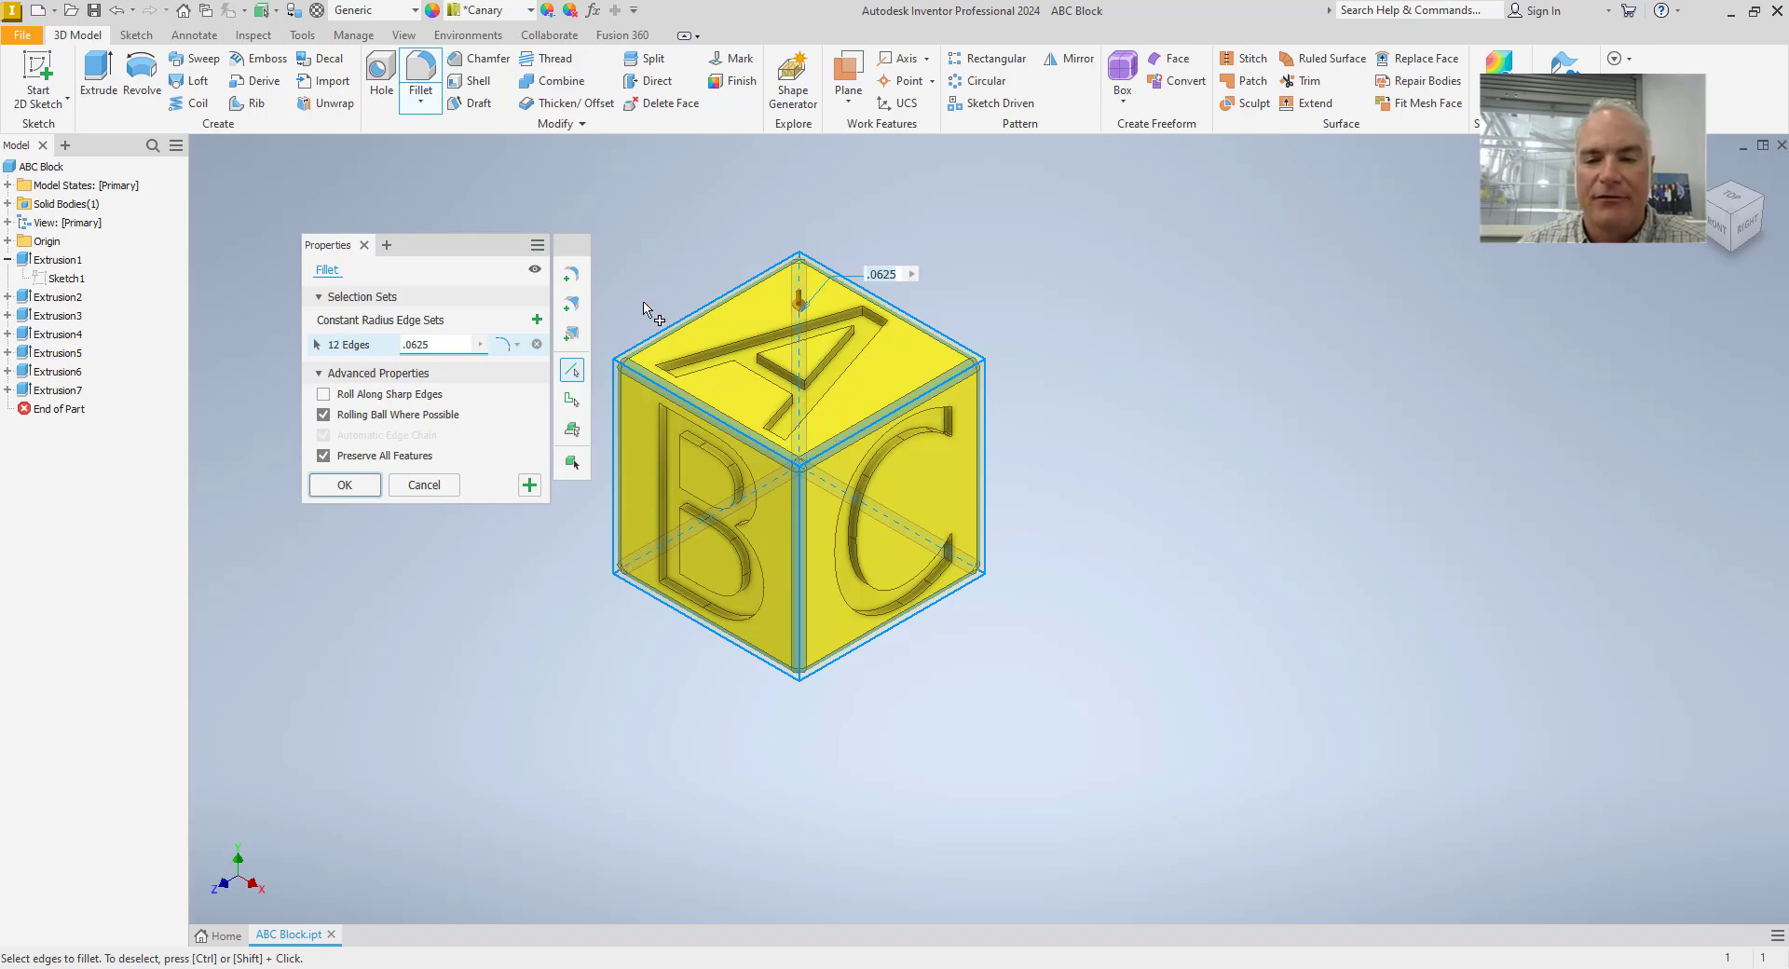
{"action": "left_click", "coordinate": [344, 486]}
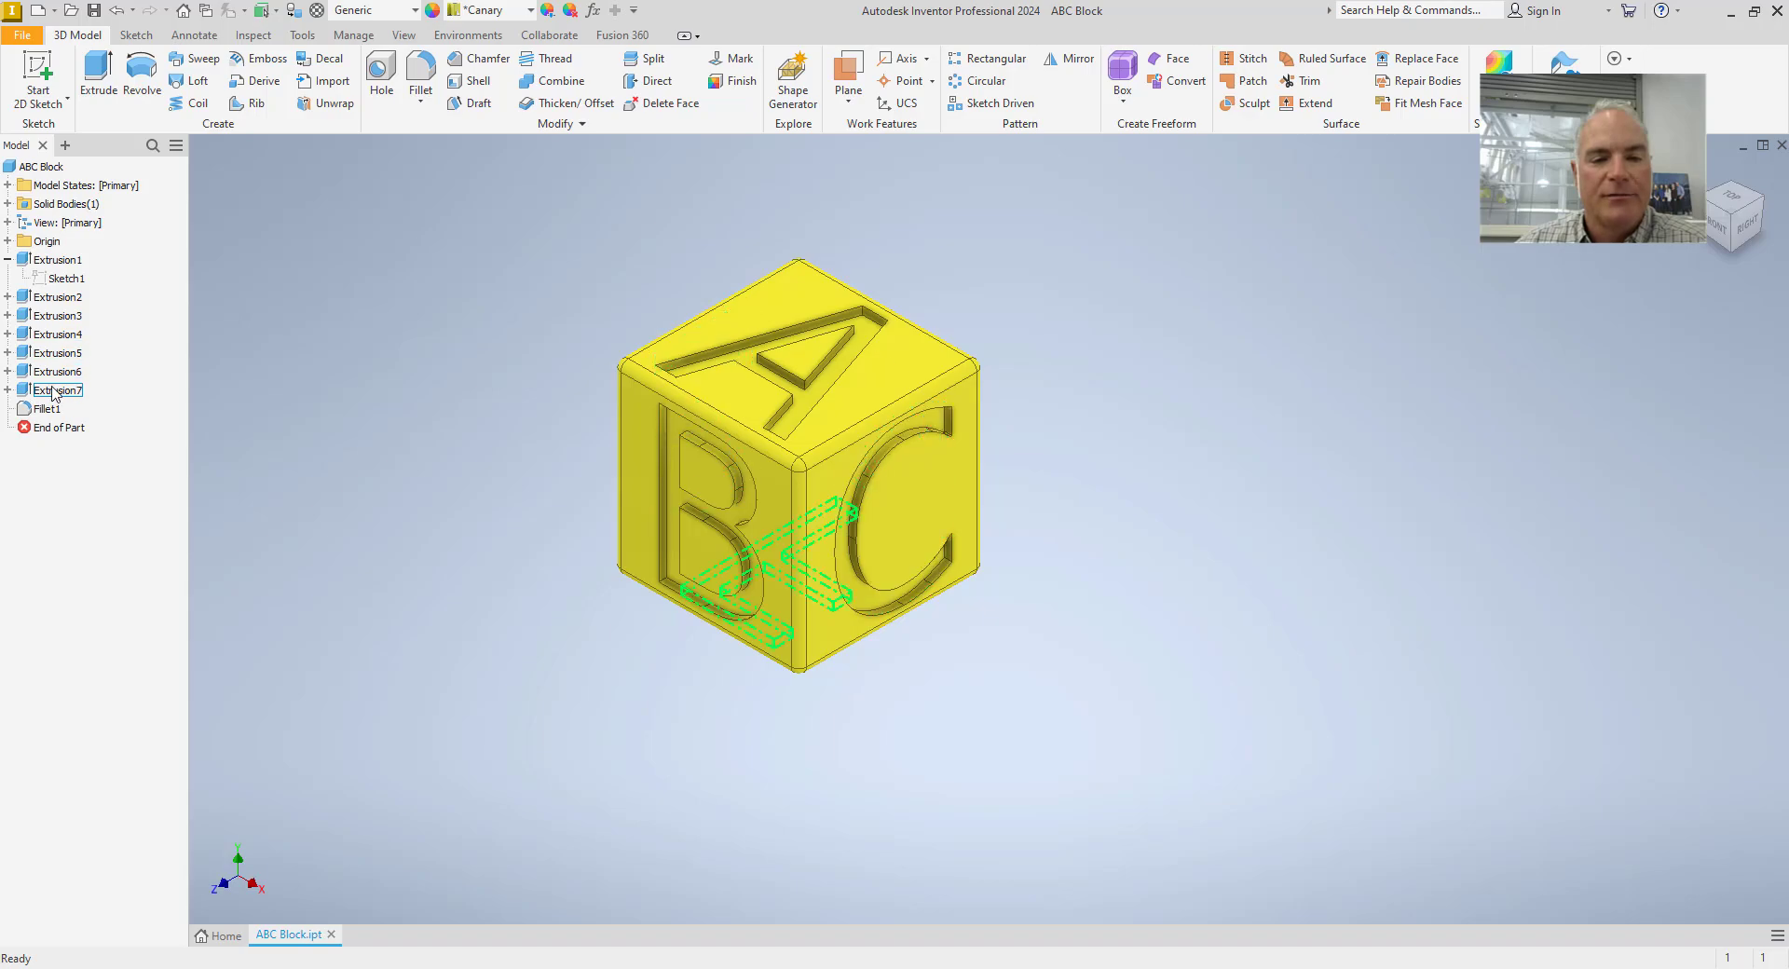
- Try editing Extrusion2 to join in the default direction so the letter A is raised, and undo the edit
{"action": "right_click", "coordinate": [59, 304]}
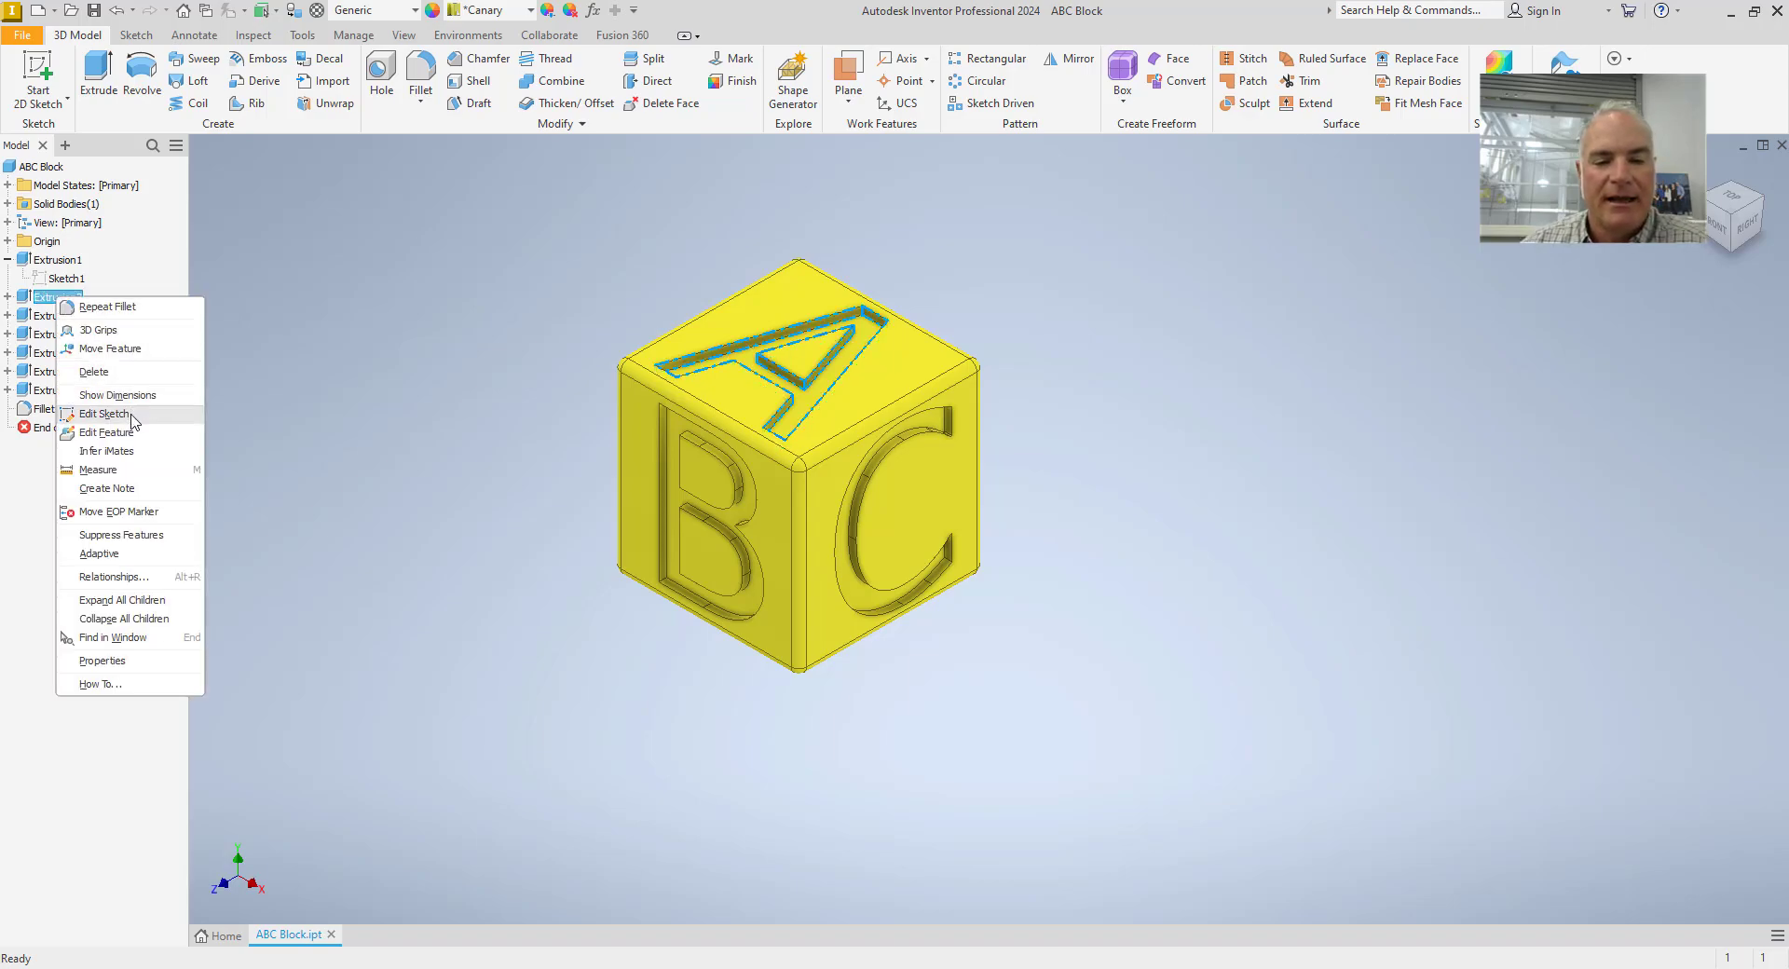
{"action": "left_click", "coordinate": [106, 432]}
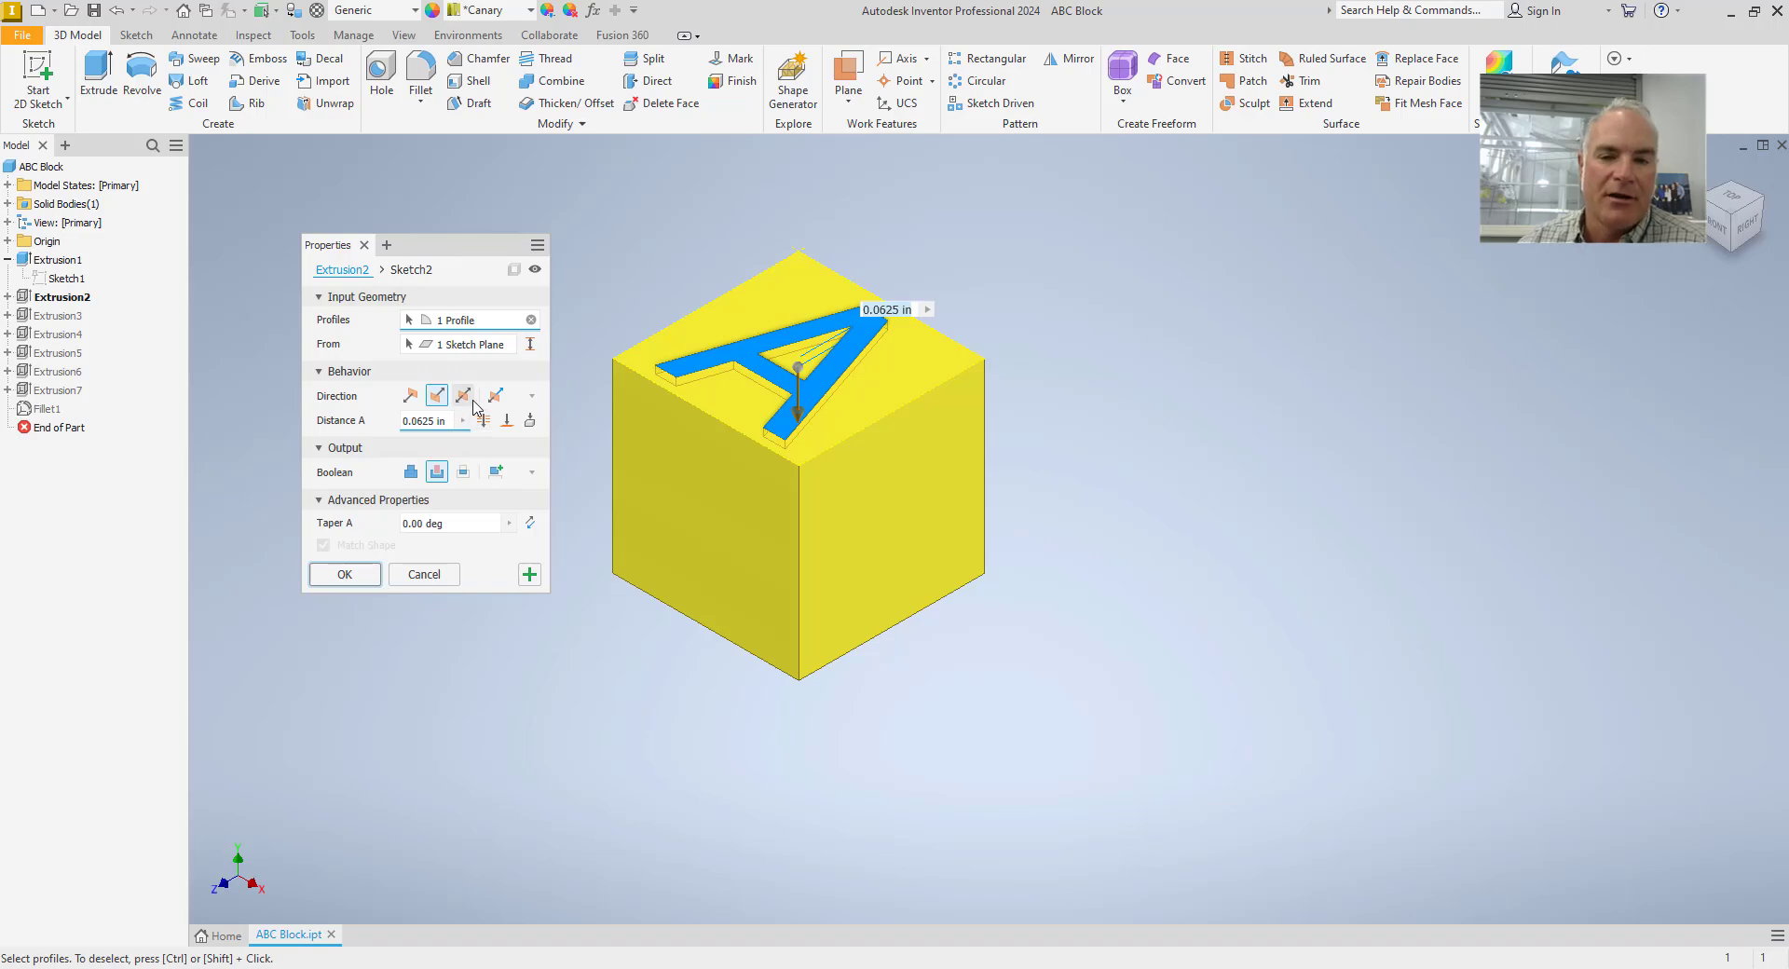
{"action": "left_click", "coordinate": [411, 472]}
{"action": "left_click", "coordinate": [411, 395]}
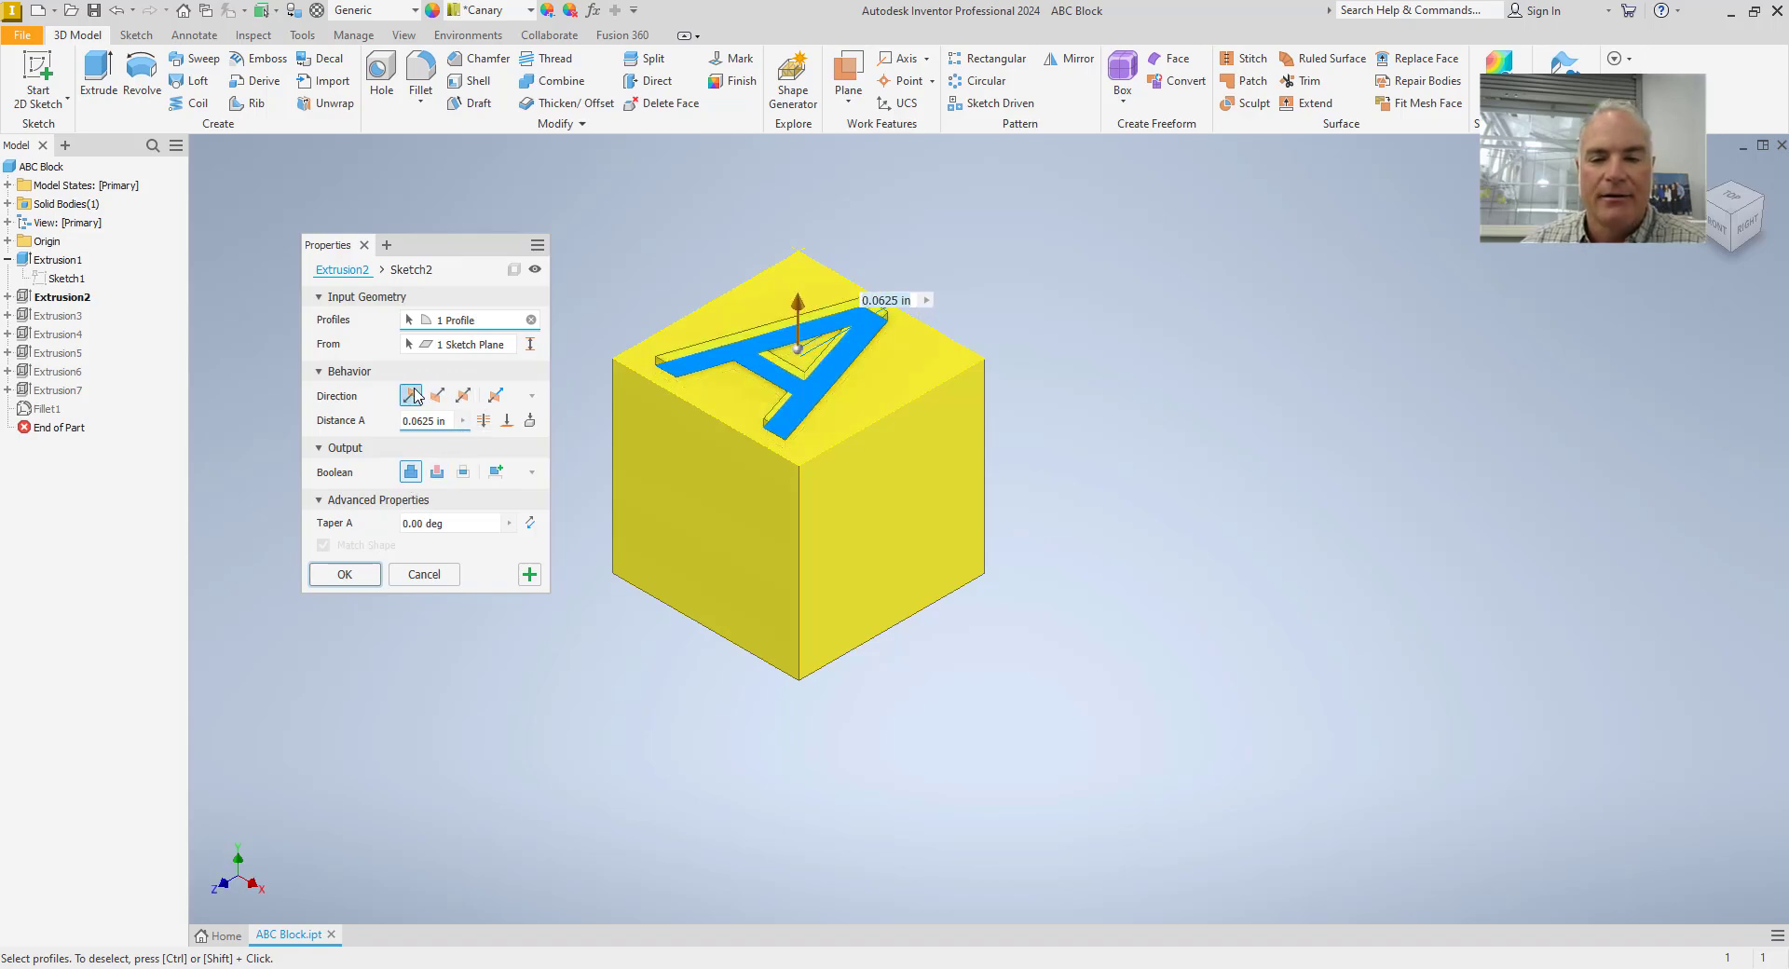
{"action": "left_click", "coordinate": [364, 578]}
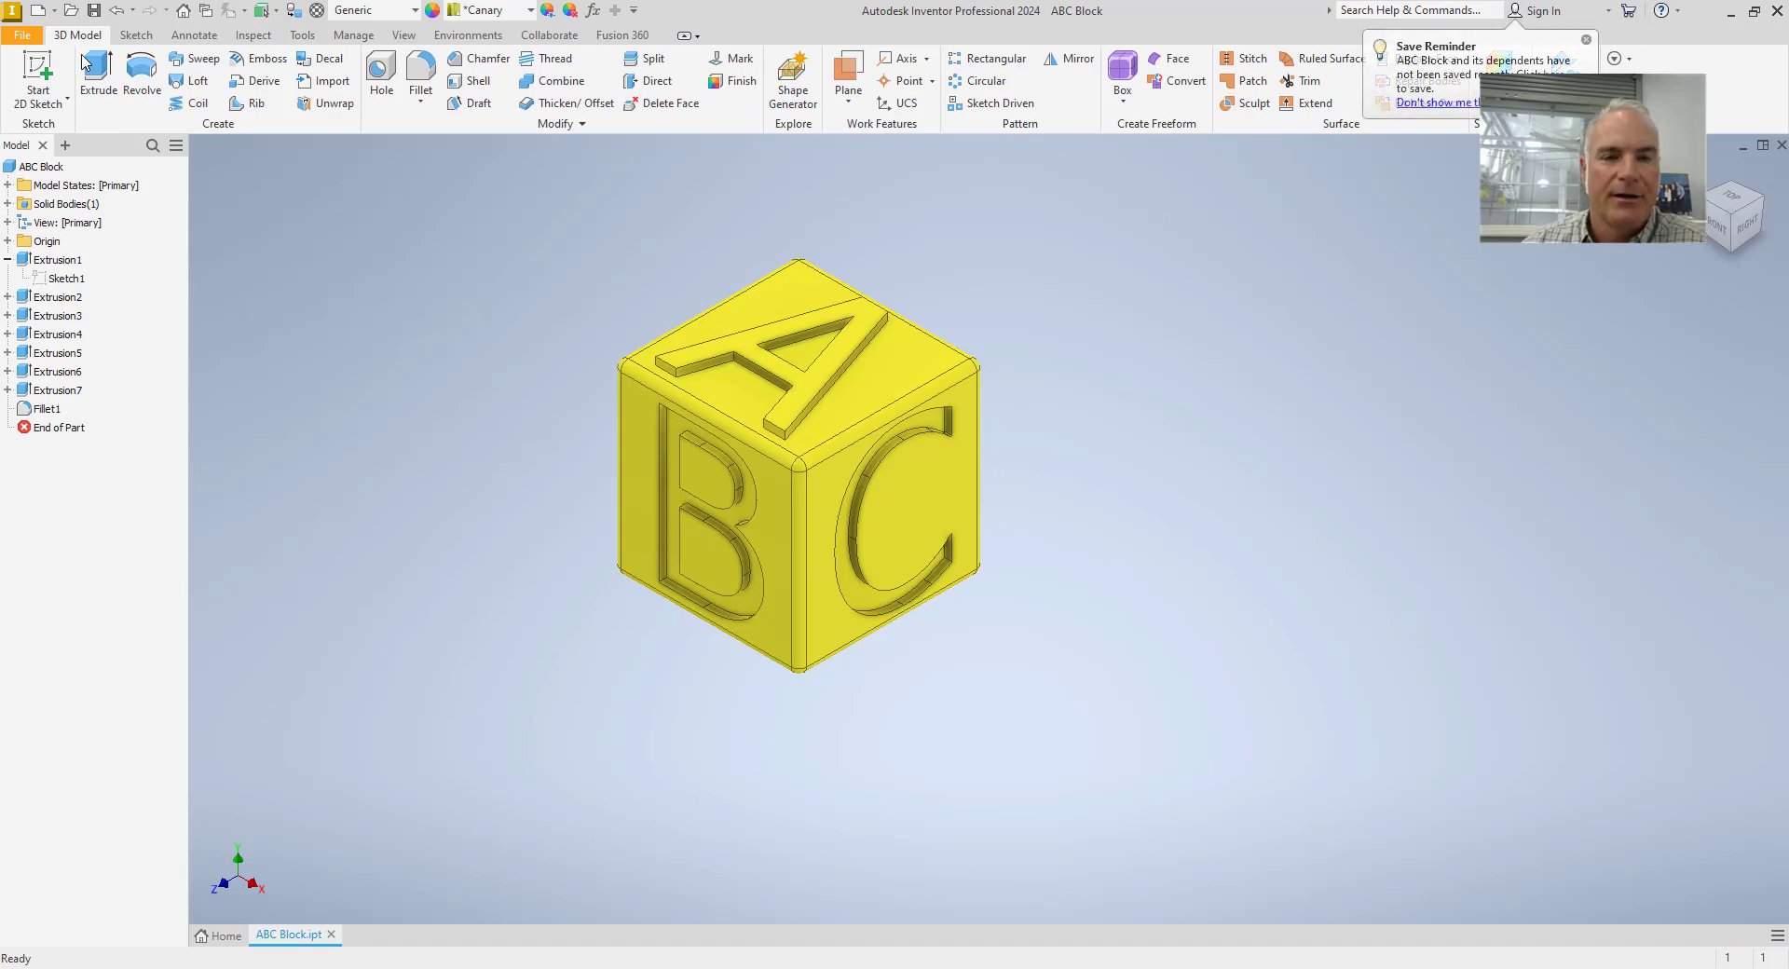
{"action": "left_click", "coordinate": [117, 10]}
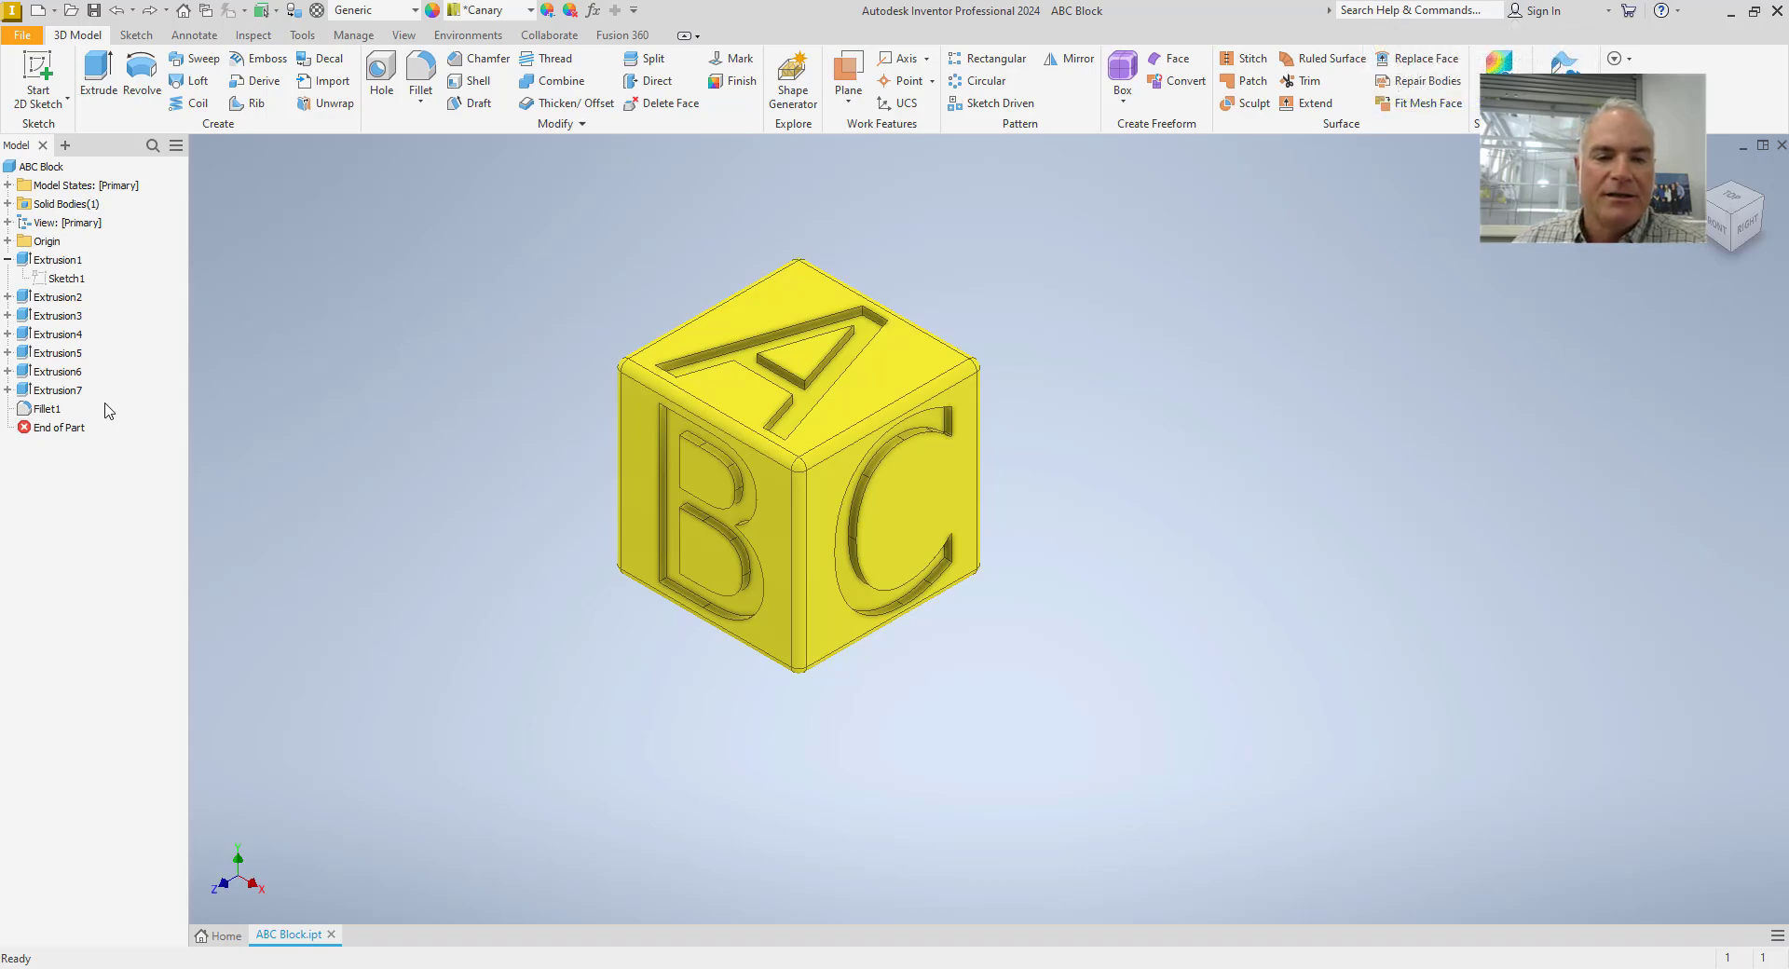
- Step through the feature history by moving the End of Part marker above Fillet1, below Extrusion2, below Extrusion4 and back above Fillet1
{"action": "left_click", "coordinate": [58, 431]}
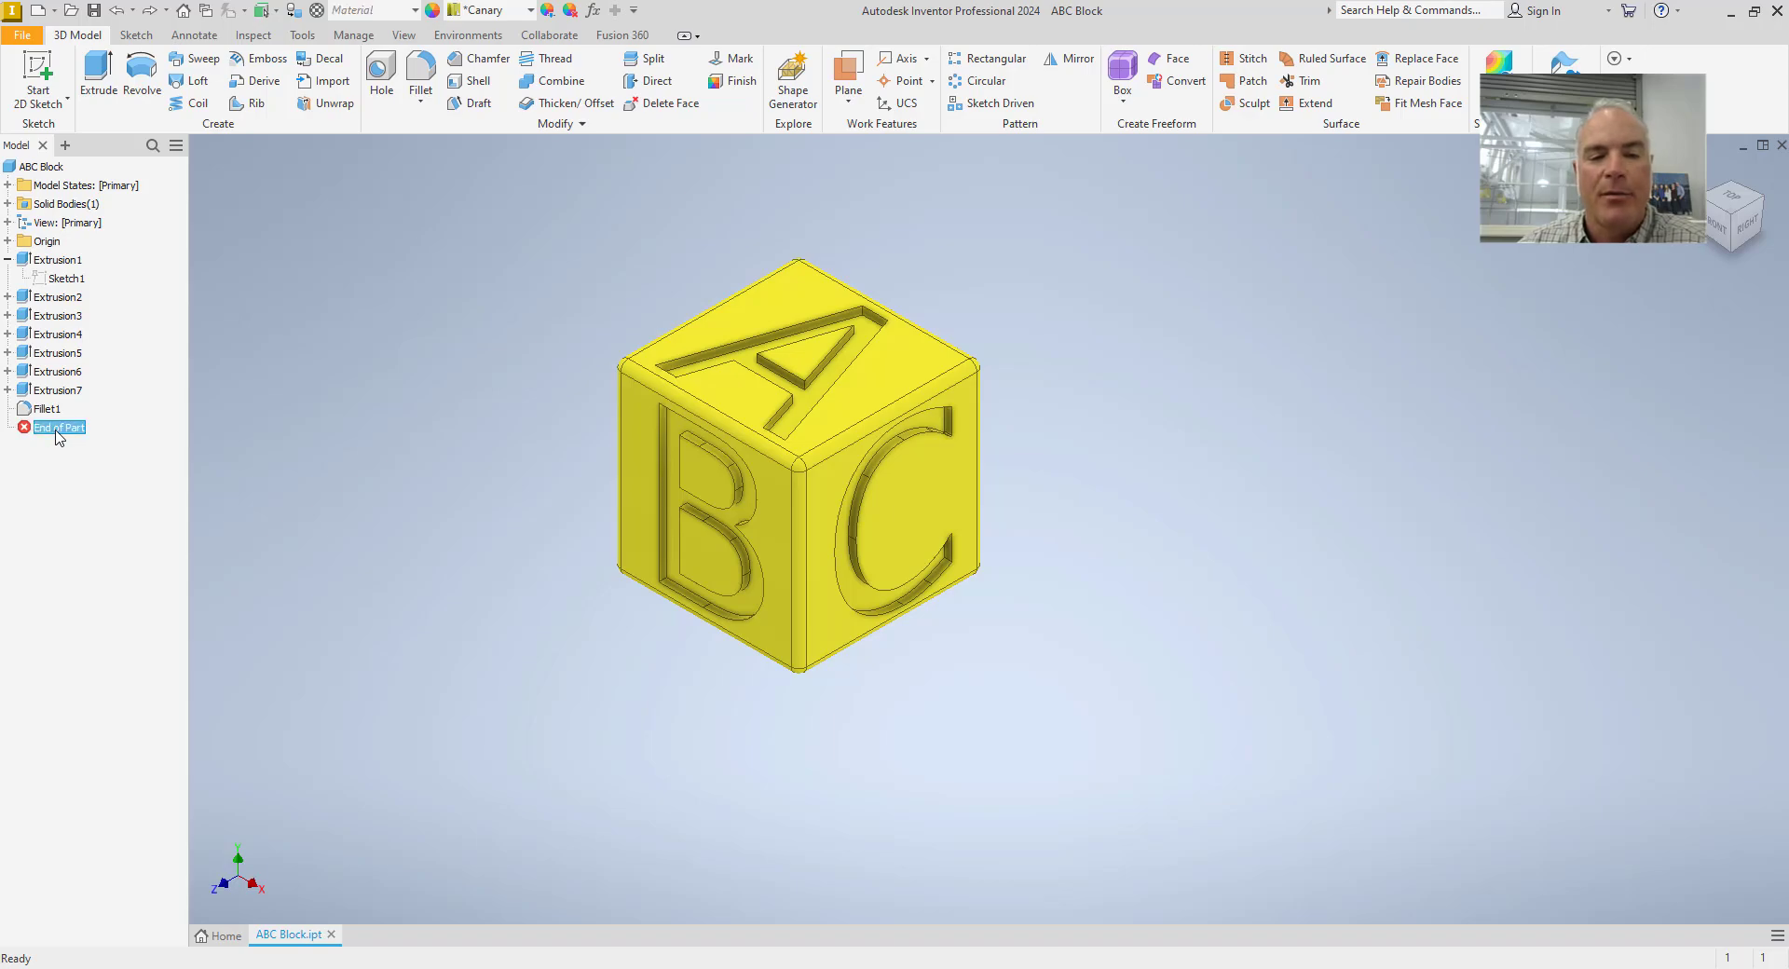
{"action": "left_click_drag", "start_coordinate": [57, 432], "coordinate": [54, 417]}
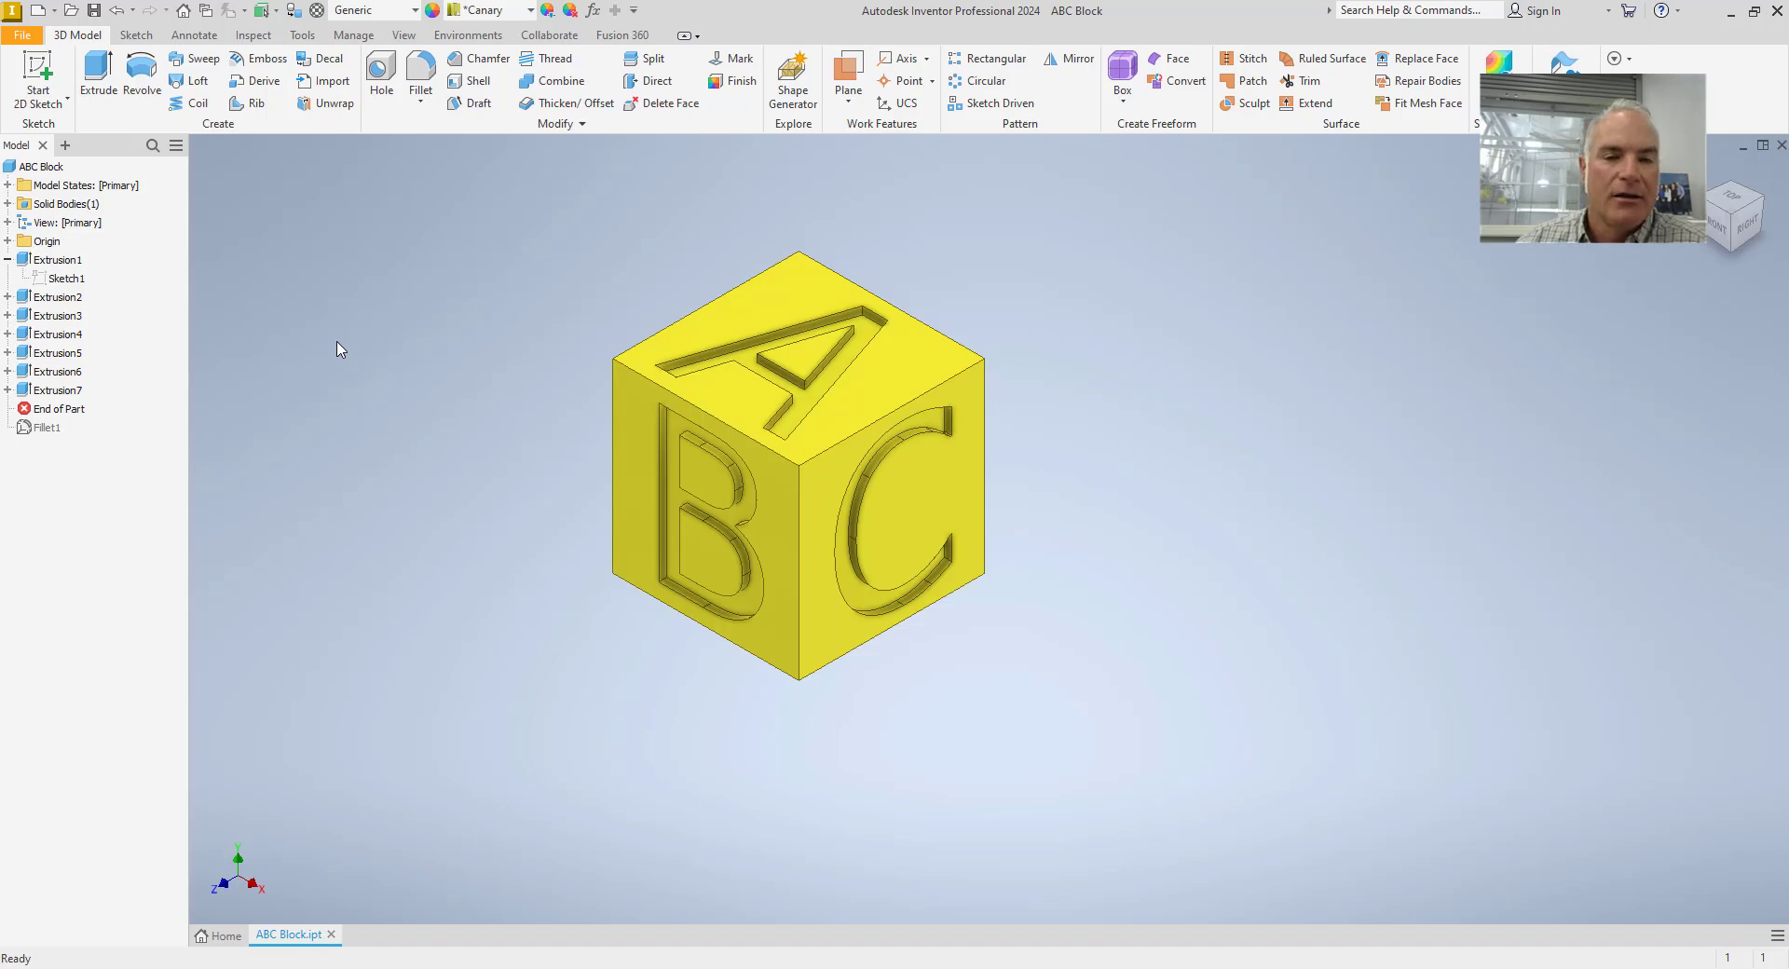
{"action": "left_click_drag", "start_coordinate": [62, 414], "coordinate": [59, 315]}
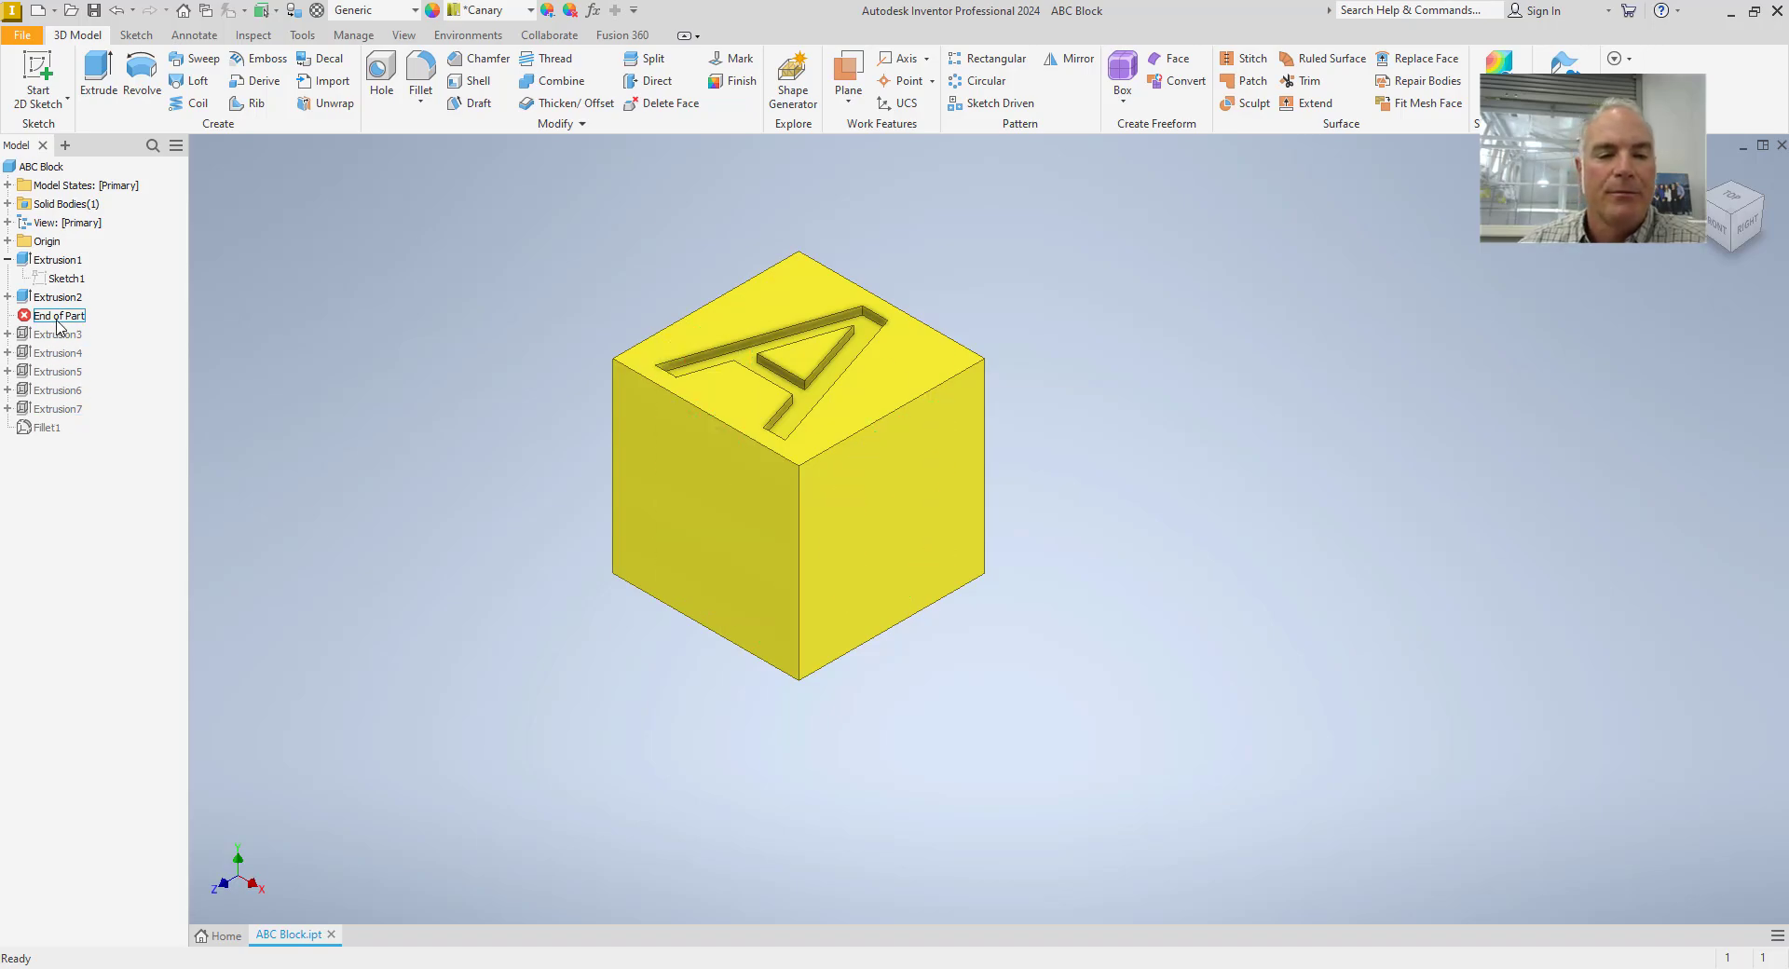
{"action": "left_click_drag", "start_coordinate": [57, 321], "coordinate": [62, 367]}
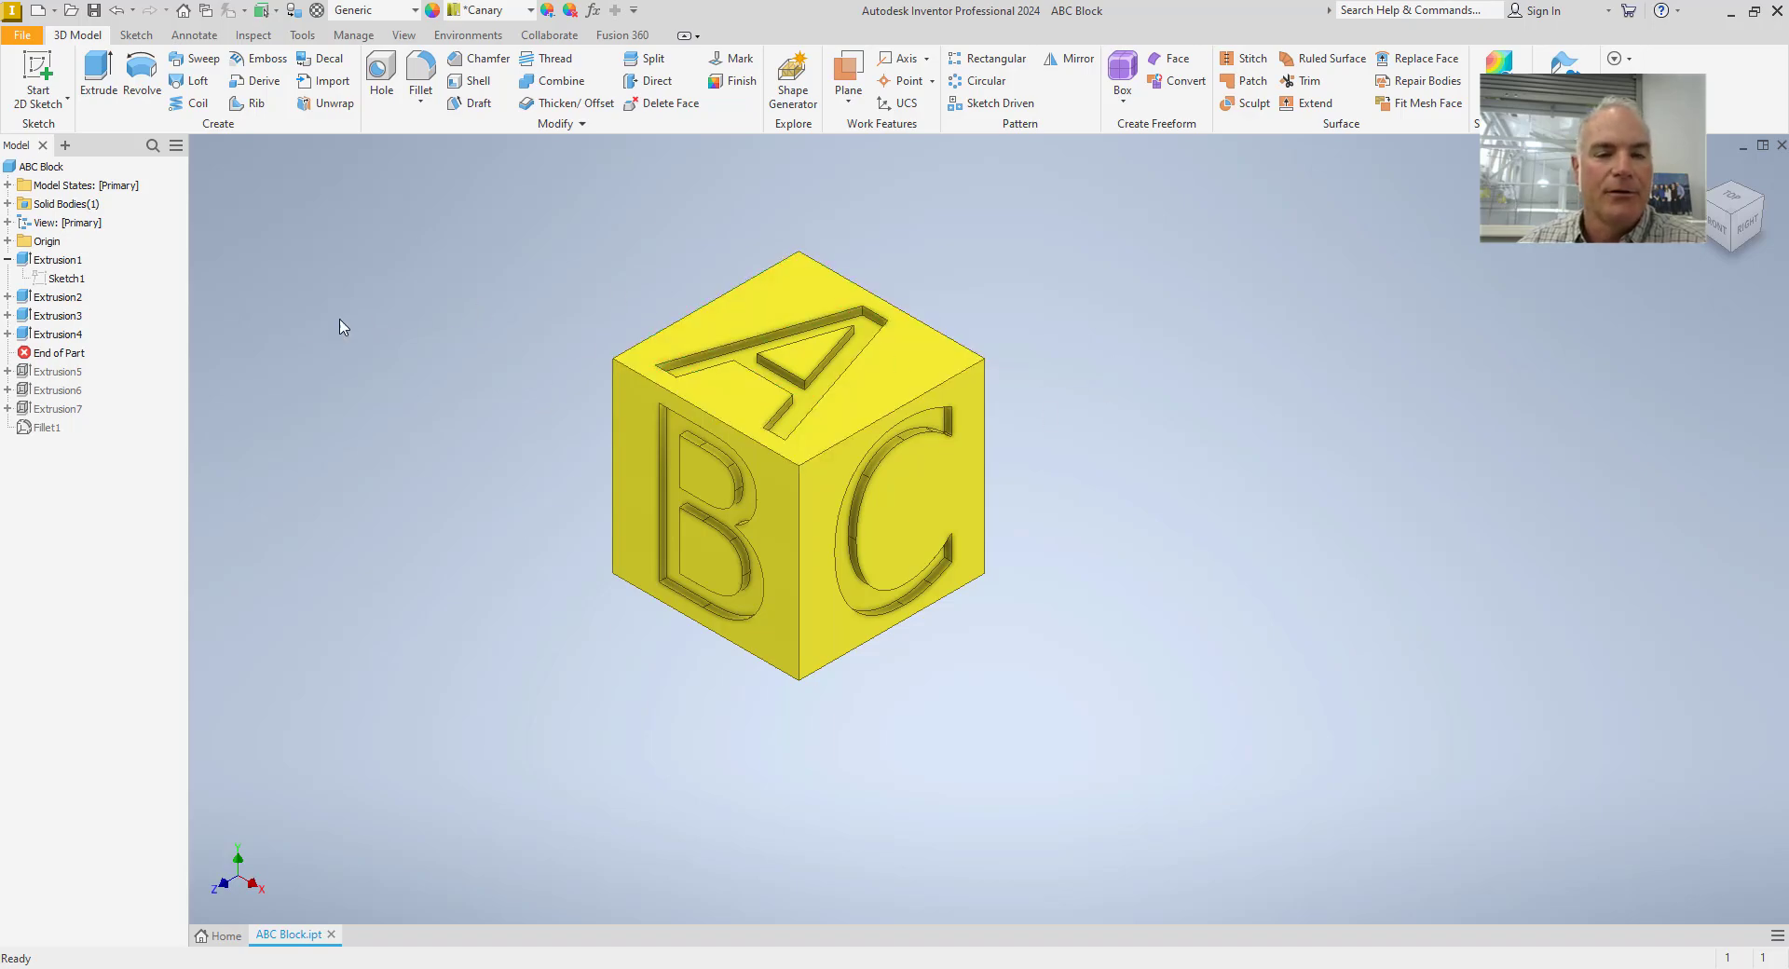
{"action": "left_click_drag", "start_coordinate": [64, 355], "coordinate": [56, 417]}
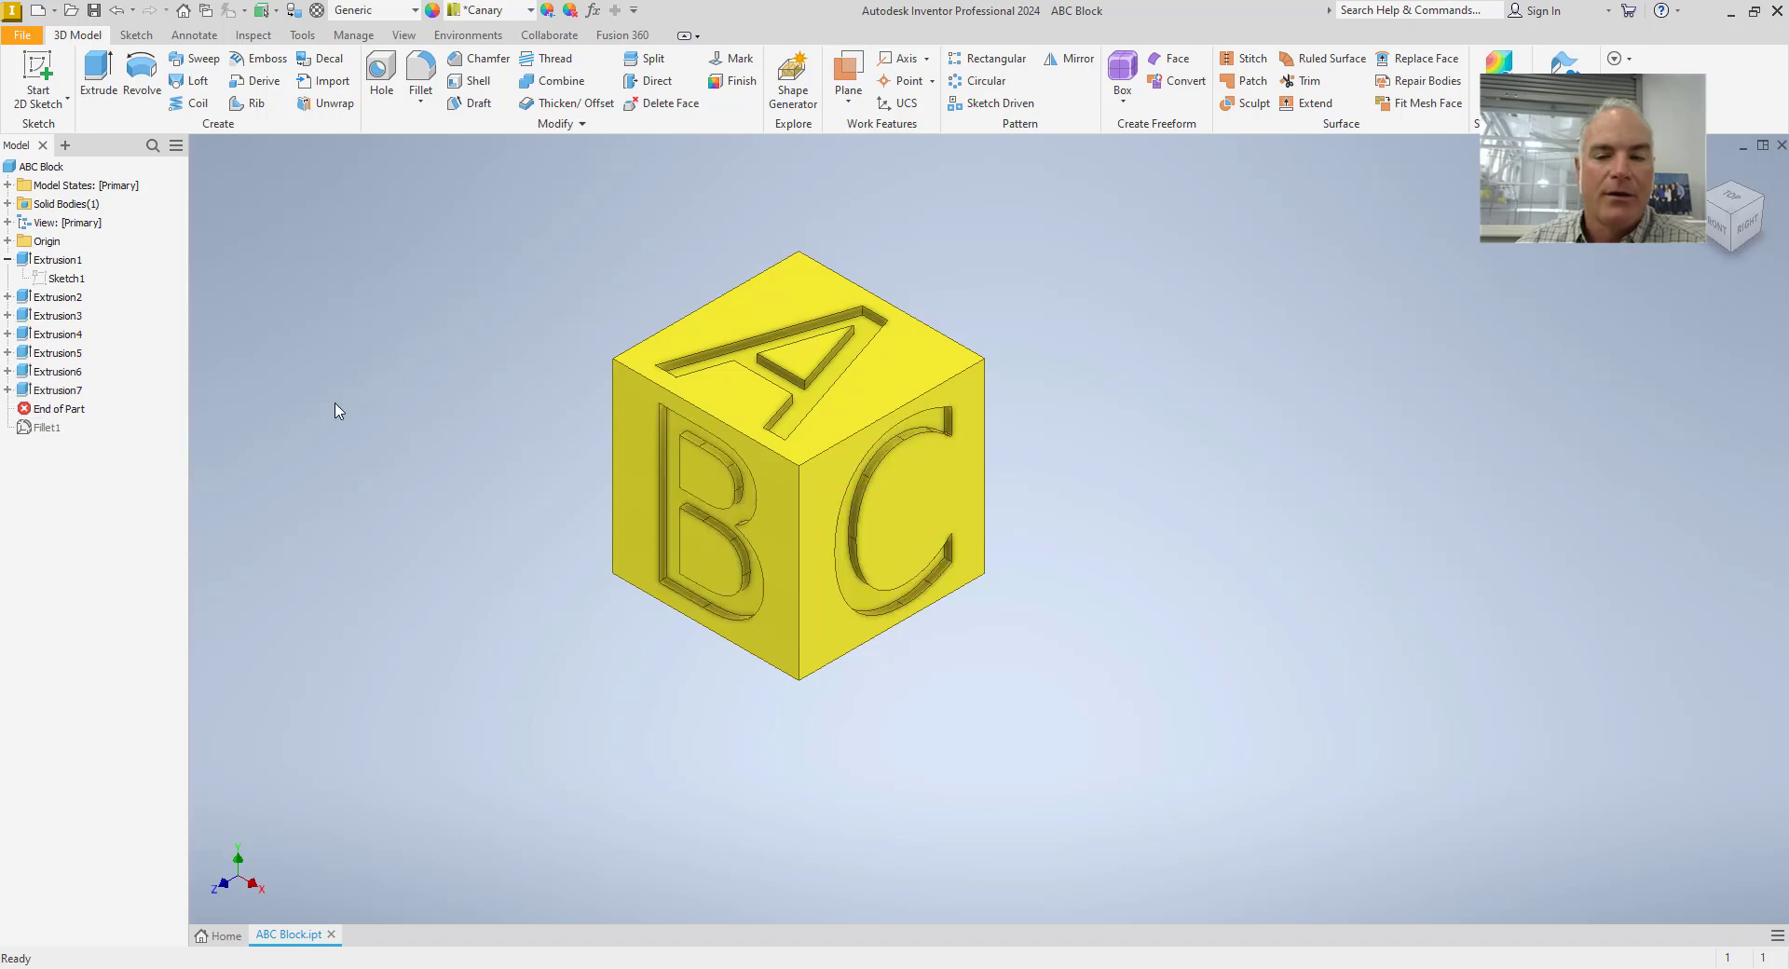
- Roll the part back to just after Extrusion1 and fillet all edges of the solid with a 0.0625 in radius
{"action": "left_click", "coordinate": [8, 259]}
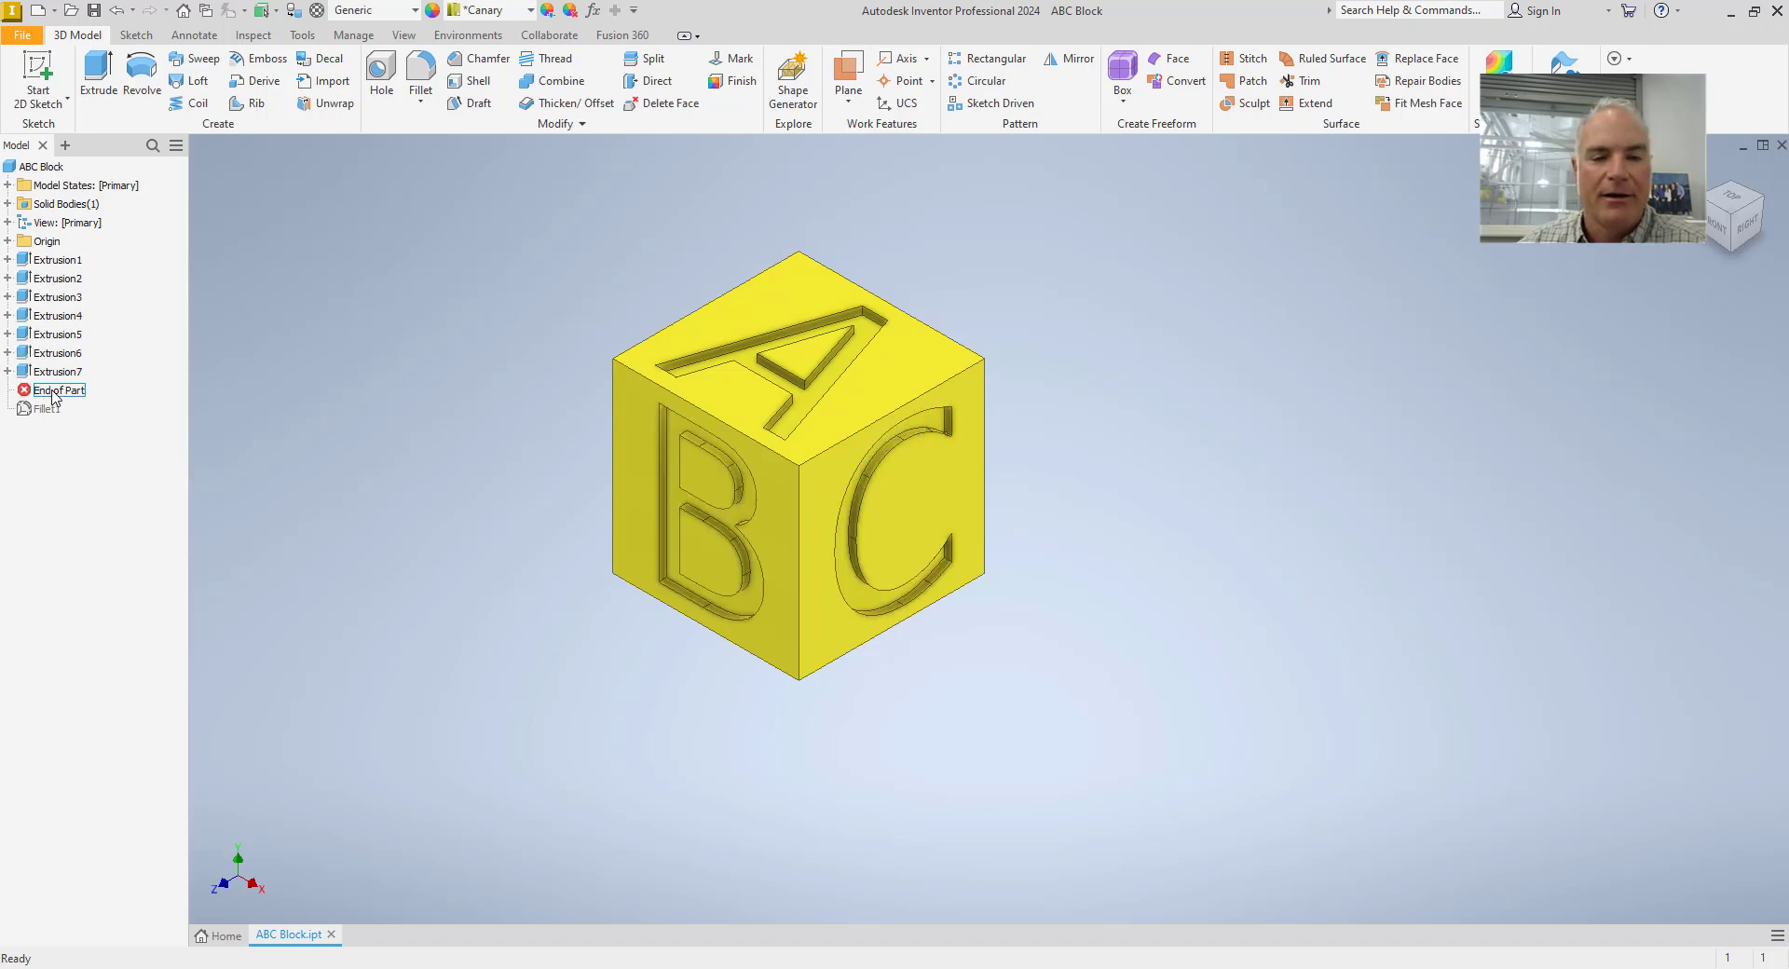
{"action": "left_click_drag", "start_coordinate": [52, 395], "coordinate": [60, 287]}
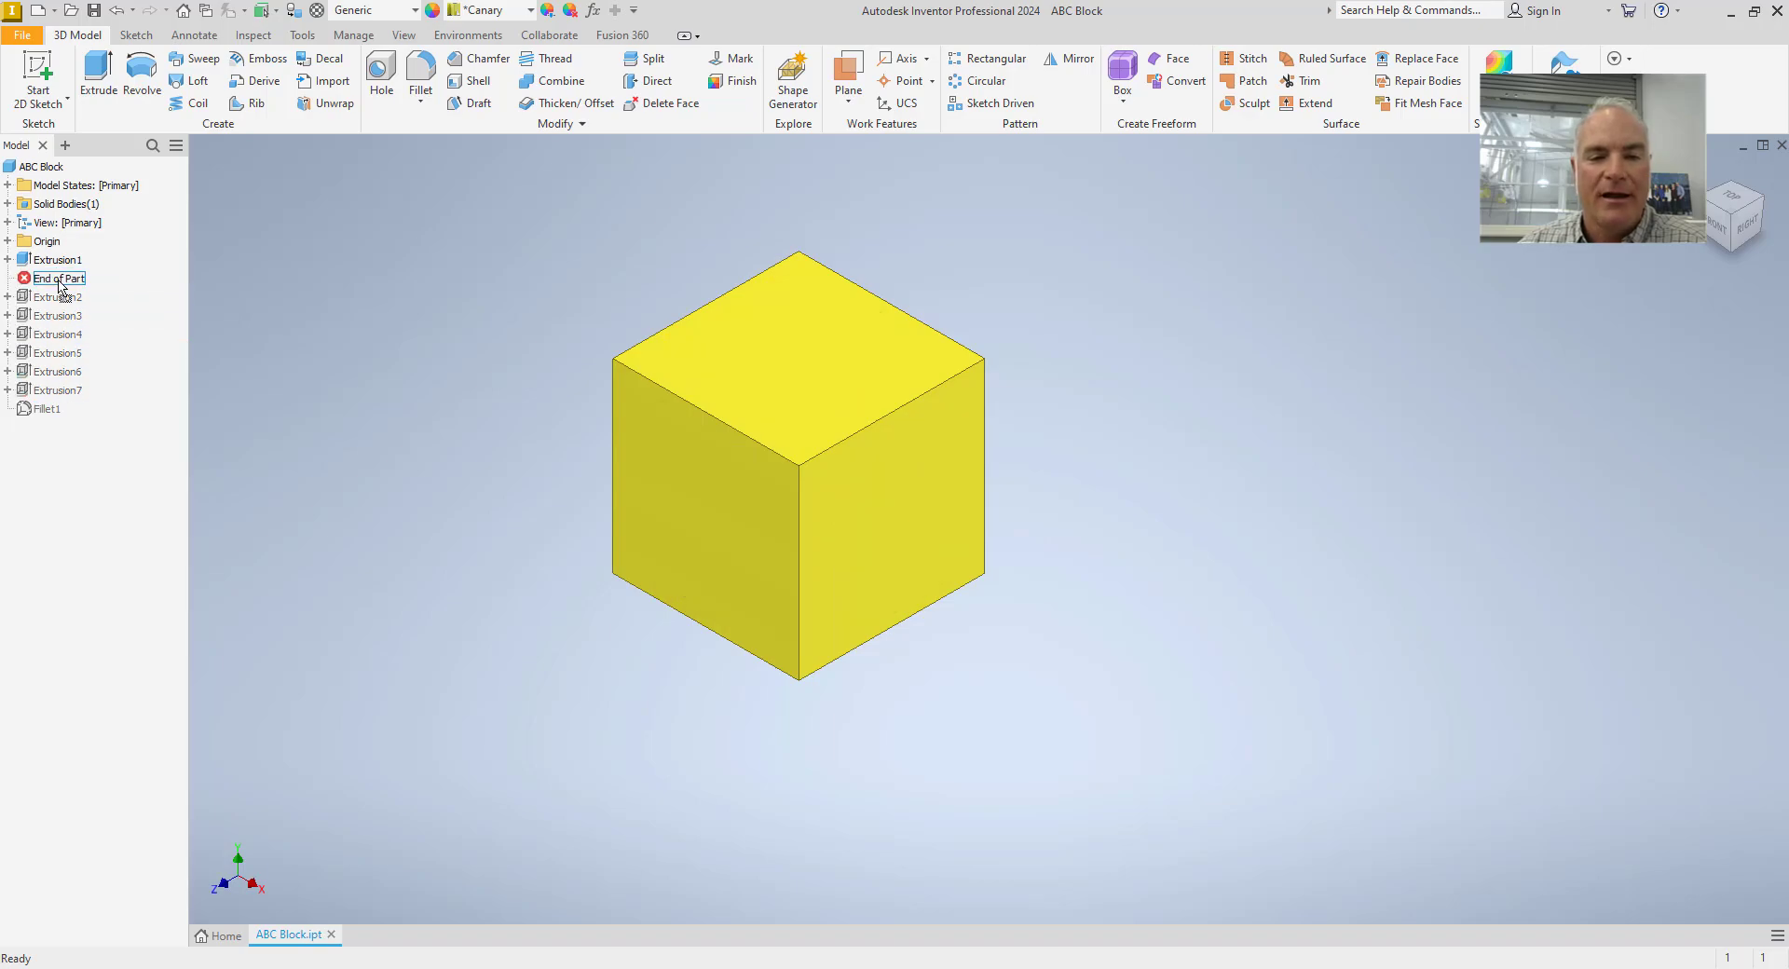
{"action": "left_click", "coordinate": [420, 70]}
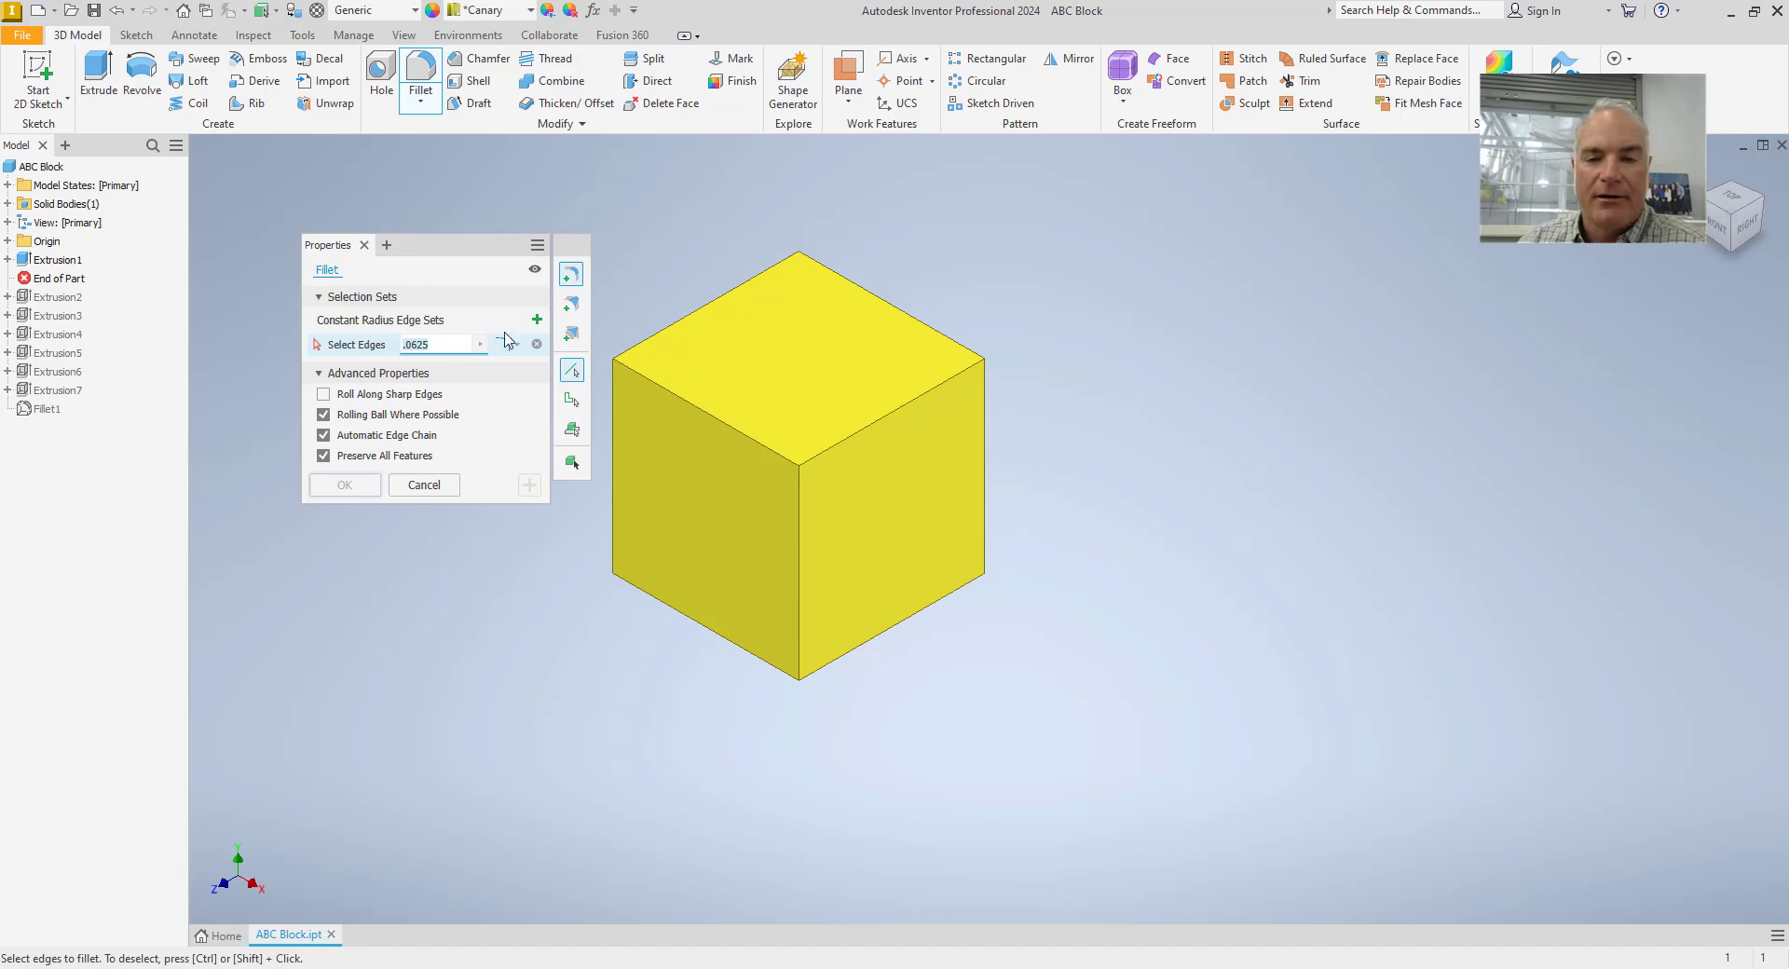
{"action": "left_click", "coordinate": [572, 463]}
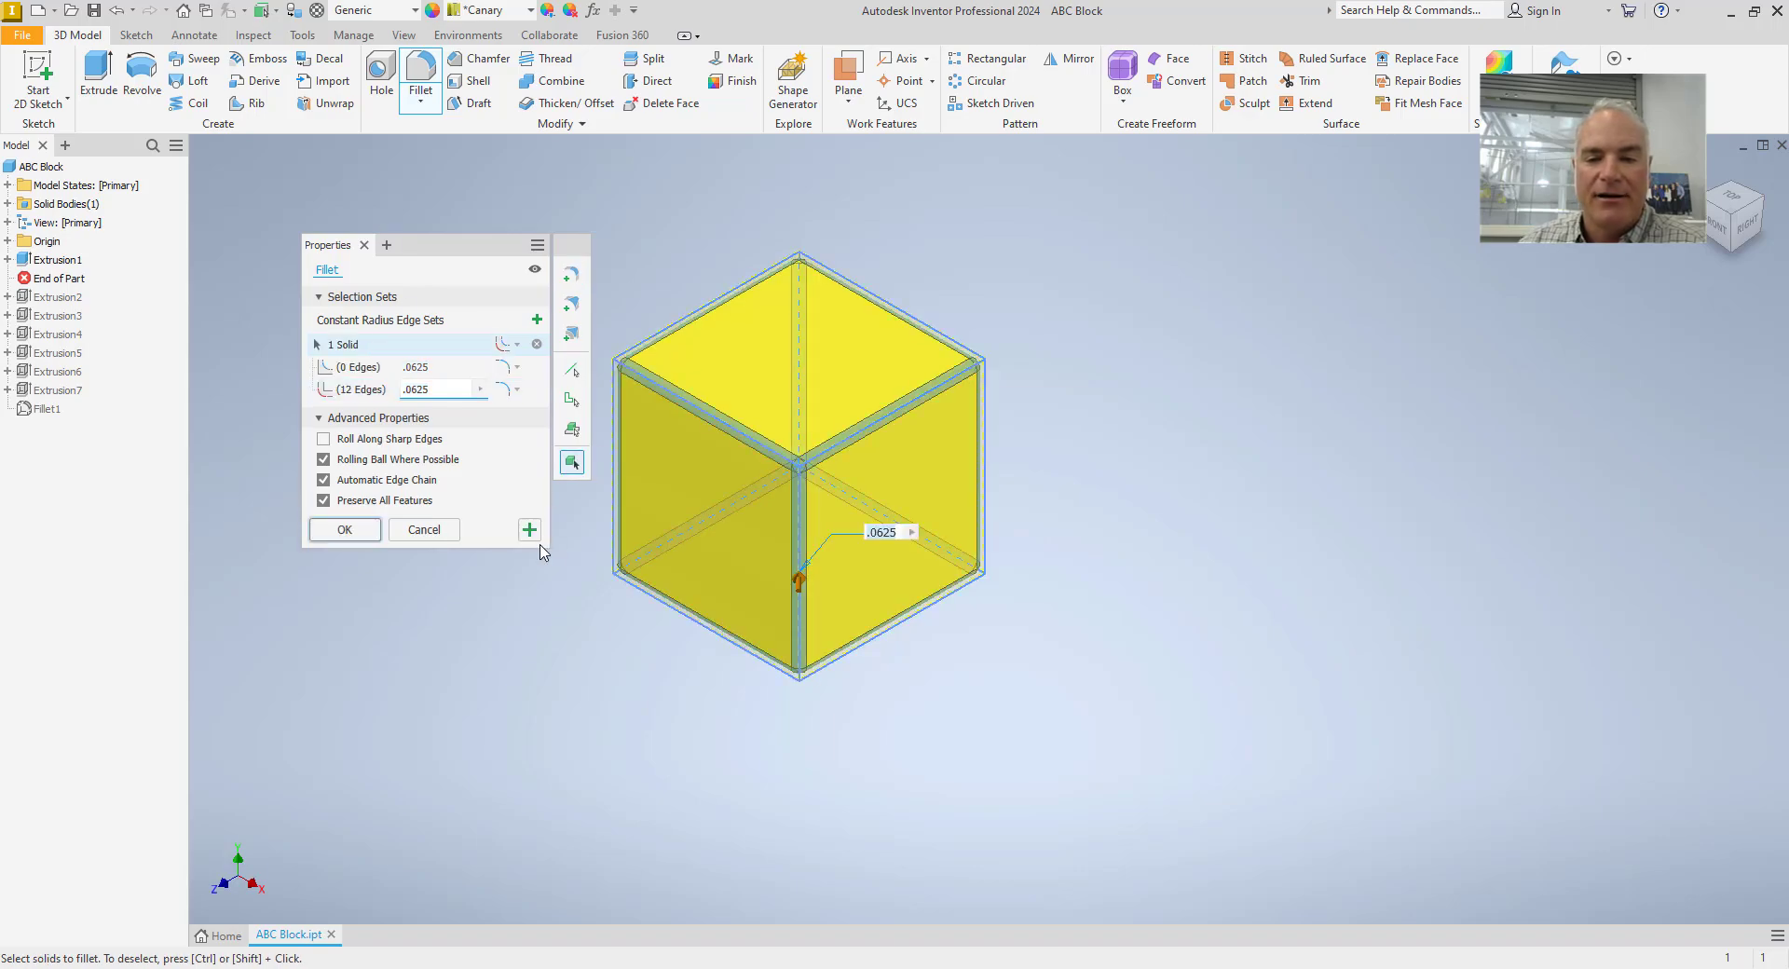
{"action": "left_click", "coordinate": [344, 529]}
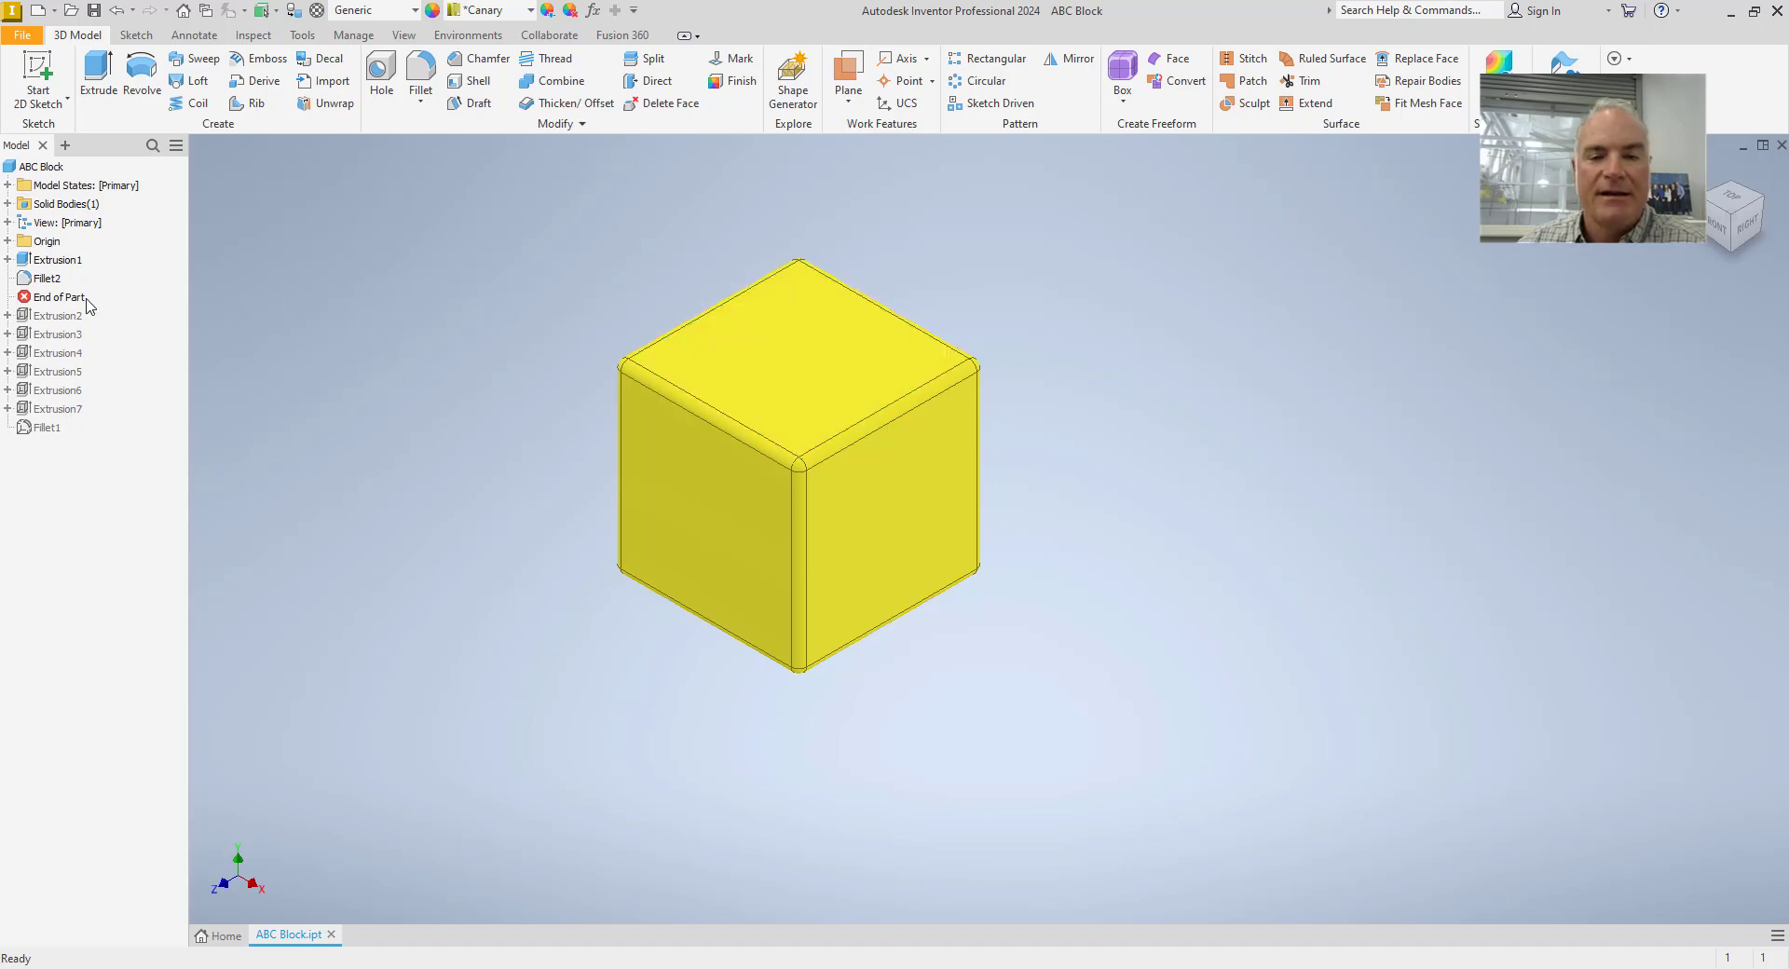
- Restore the letter extrusions by moving the End of Part marker between Extrusion7 and Fillet1, accepting the reorder problems
{"action": "left_click", "coordinate": [48, 299]}
{"action": "left_click_drag", "start_coordinate": [46, 301], "coordinate": [56, 413]}
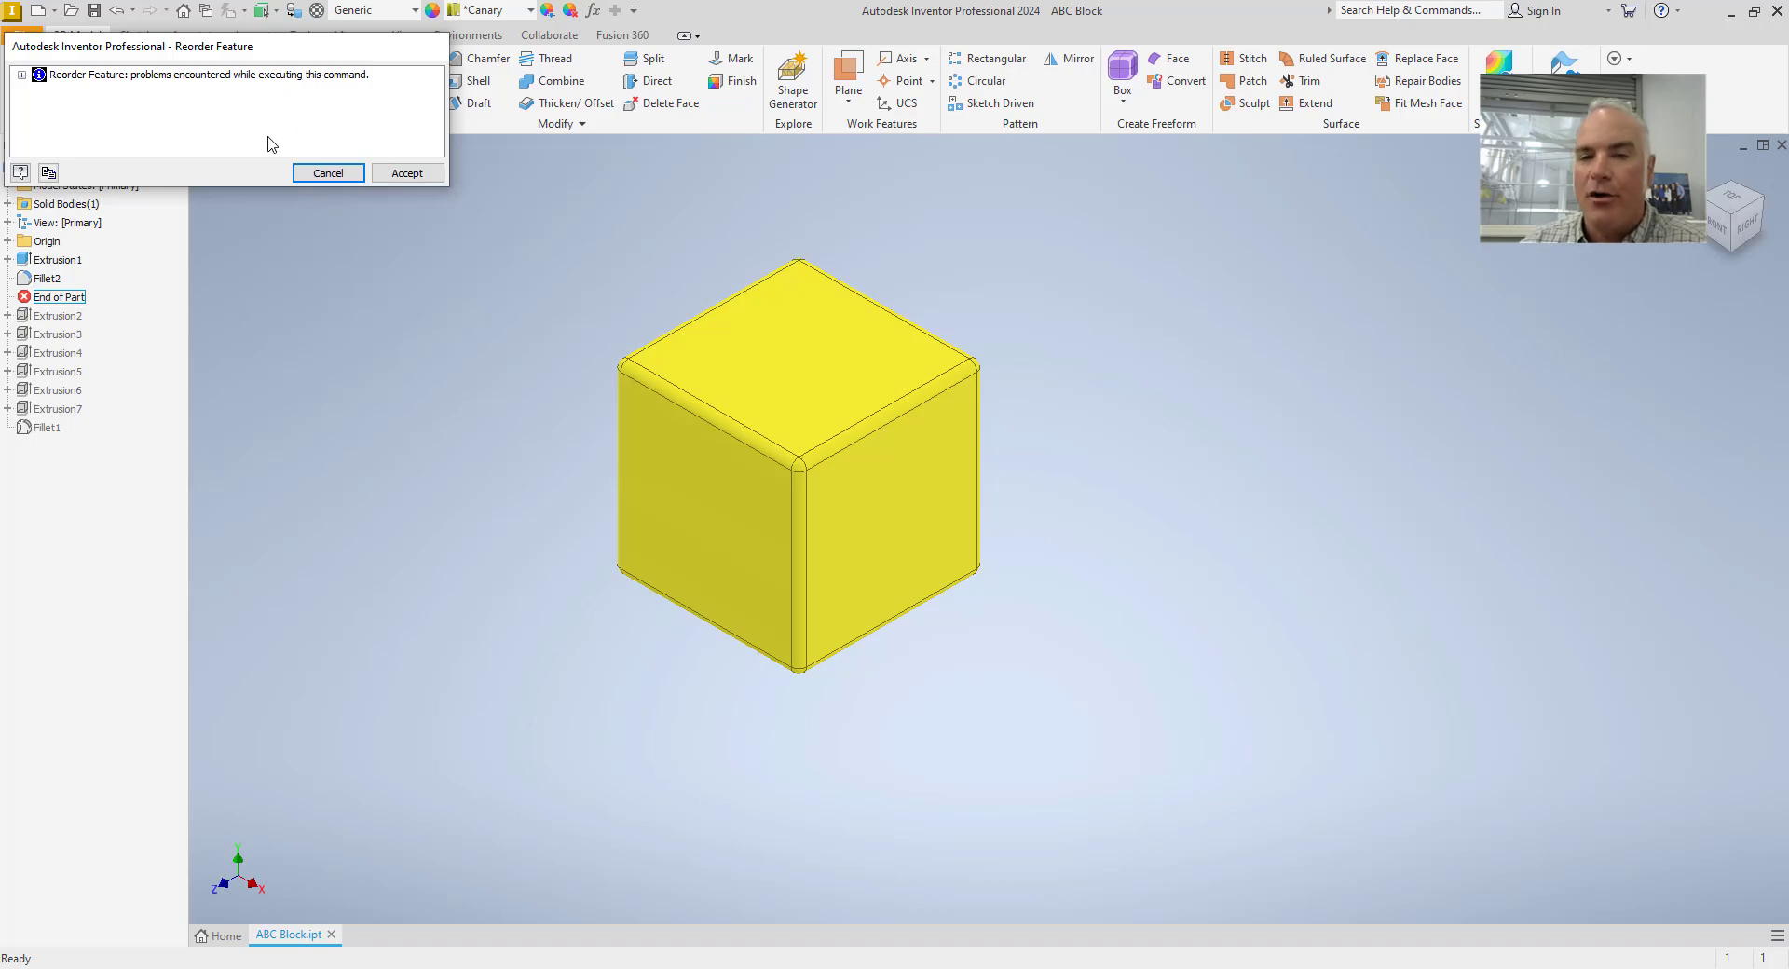
{"action": "left_click", "coordinate": [410, 176]}
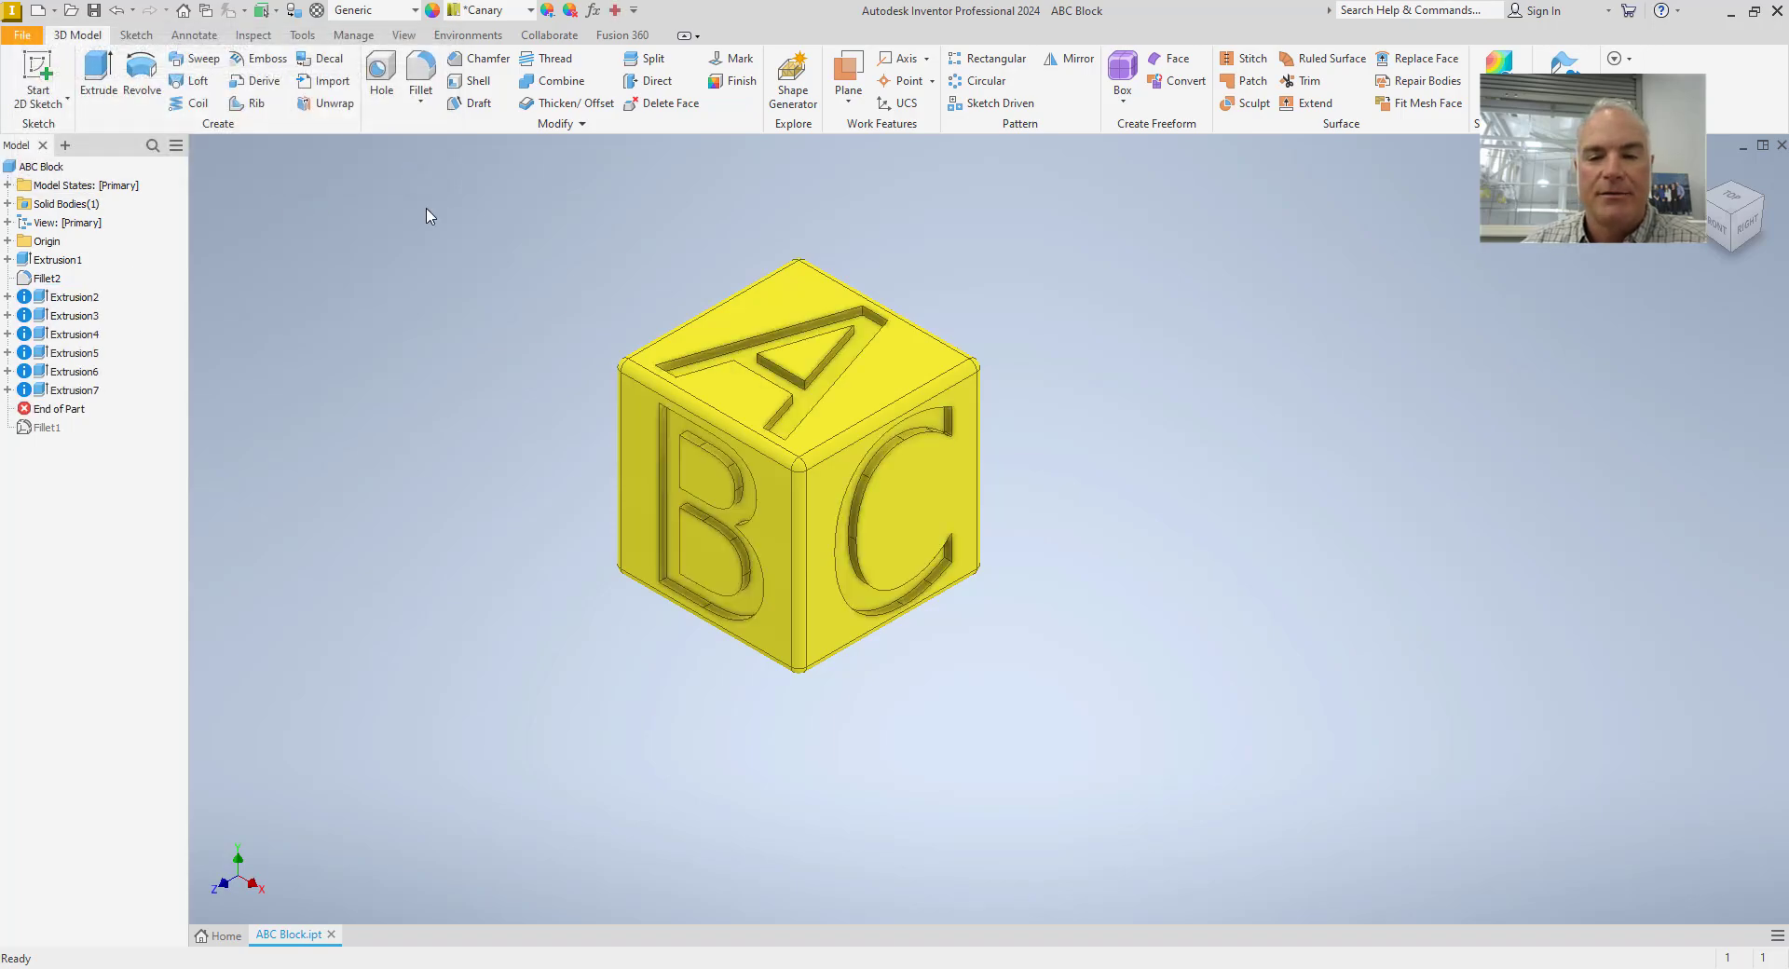